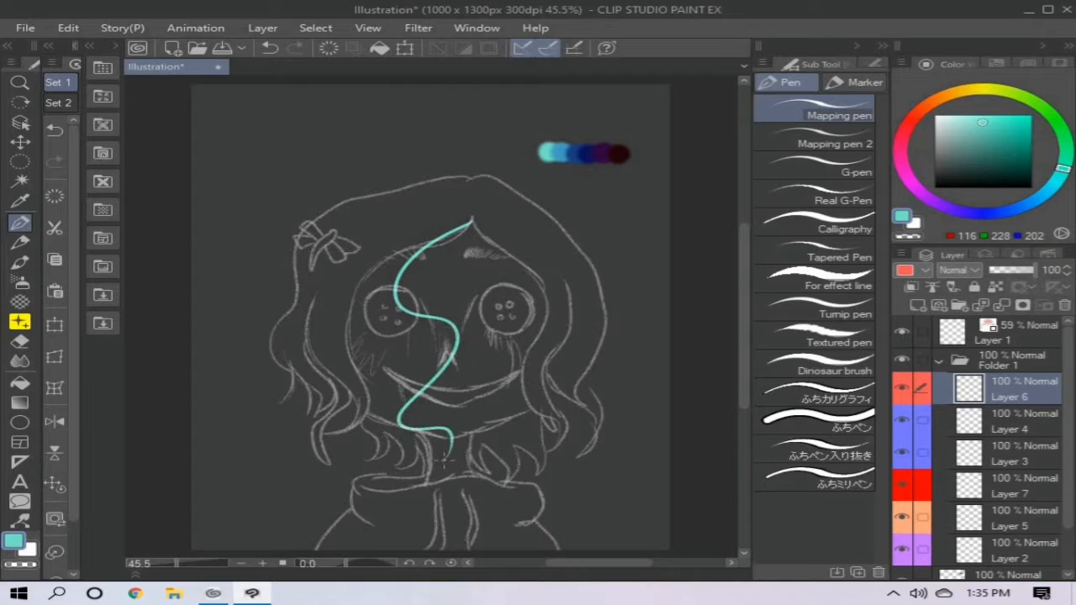
- Outline and fill the wavy hair in teal on Layer 6, following the sketch, and hide the sketch on Layer 1
mouse_move(395, 338)
mouse_down()
mouse_move(373, 424)
mouse_move(386, 479)
mouse_up()
drag(385, 479, 373, 385)
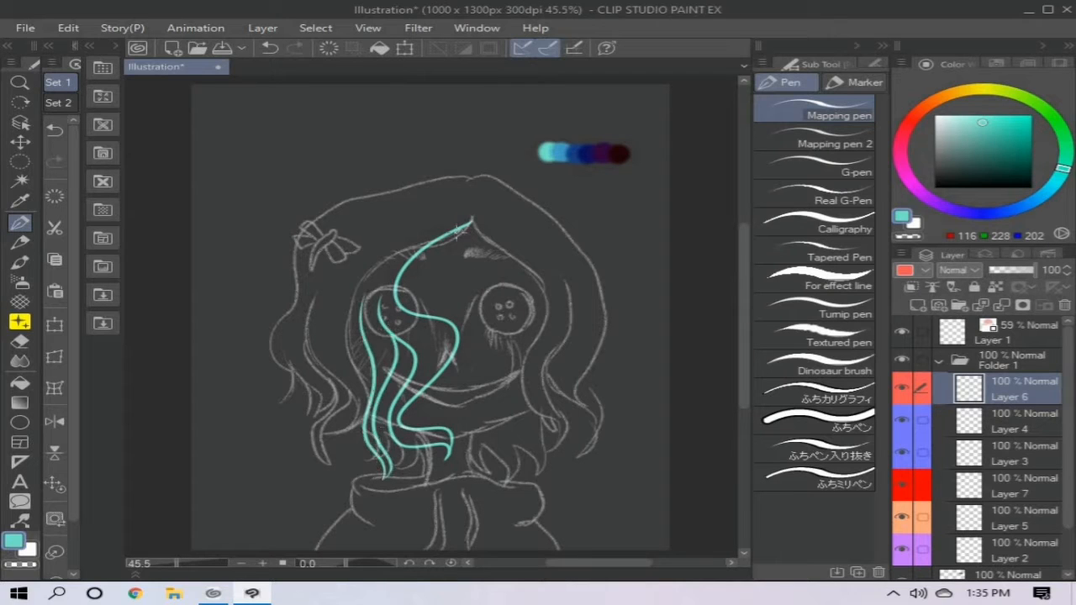
mouse_move(456, 230)
mouse_down()
mouse_move(474, 327)
mouse_move(469, 466)
mouse_move(482, 459)
mouse_move(486, 325)
mouse_move(504, 348)
mouse_move(514, 404)
mouse_move(545, 420)
mouse_move(535, 263)
mouse_up()
drag(525, 343, 572, 449)
drag(572, 449, 567, 295)
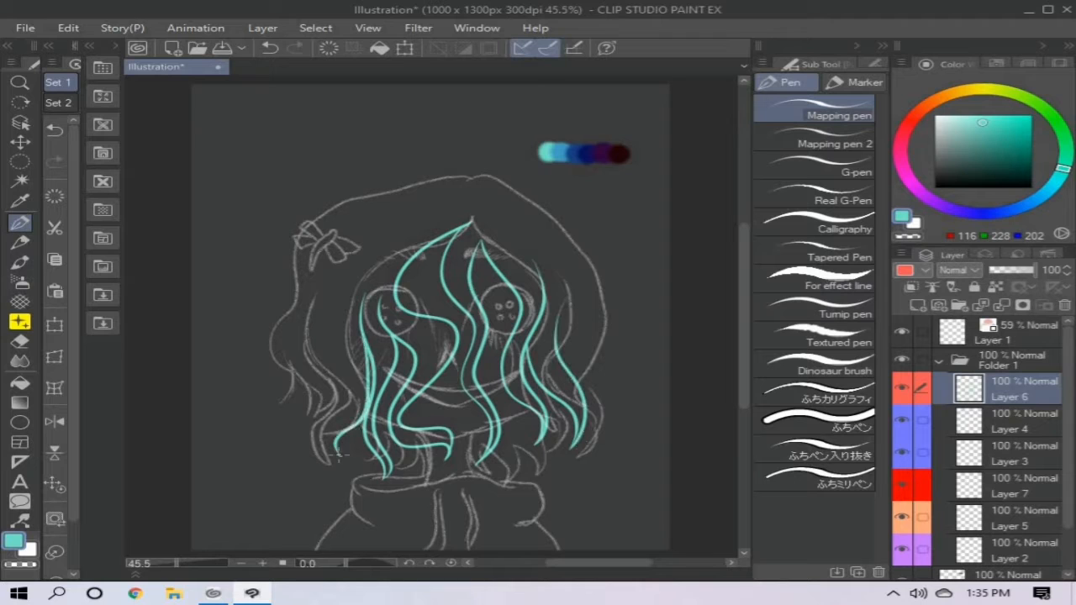
drag(338, 455, 349, 356)
drag(346, 406, 320, 452)
mouse_move(294, 408)
mouse_down()
mouse_move(294, 251)
mouse_move(491, 169)
mouse_move(567, 215)
mouse_move(619, 403)
mouse_up()
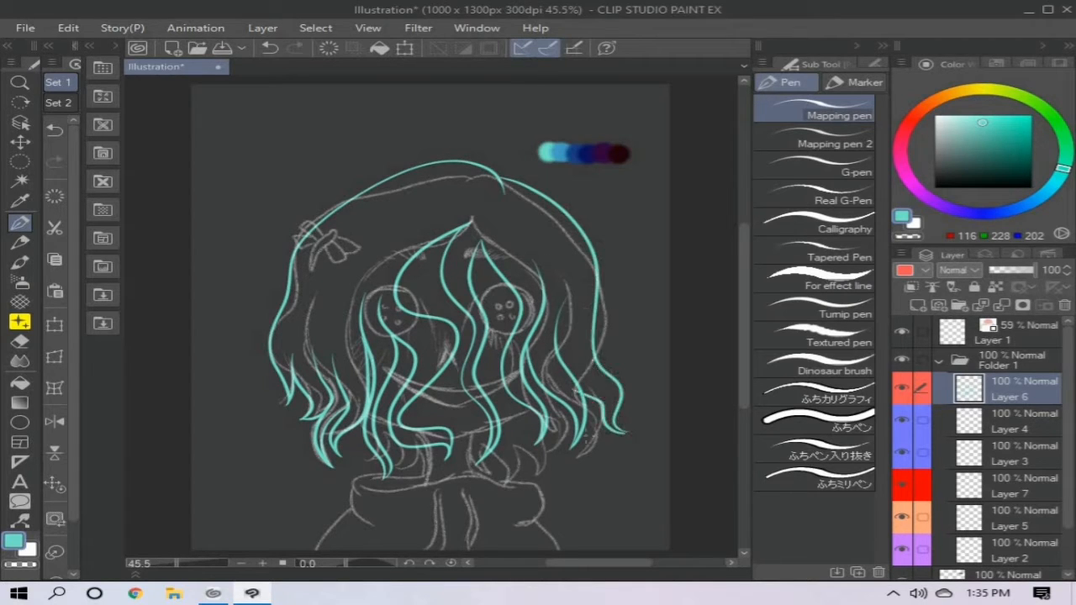
click(902, 332)
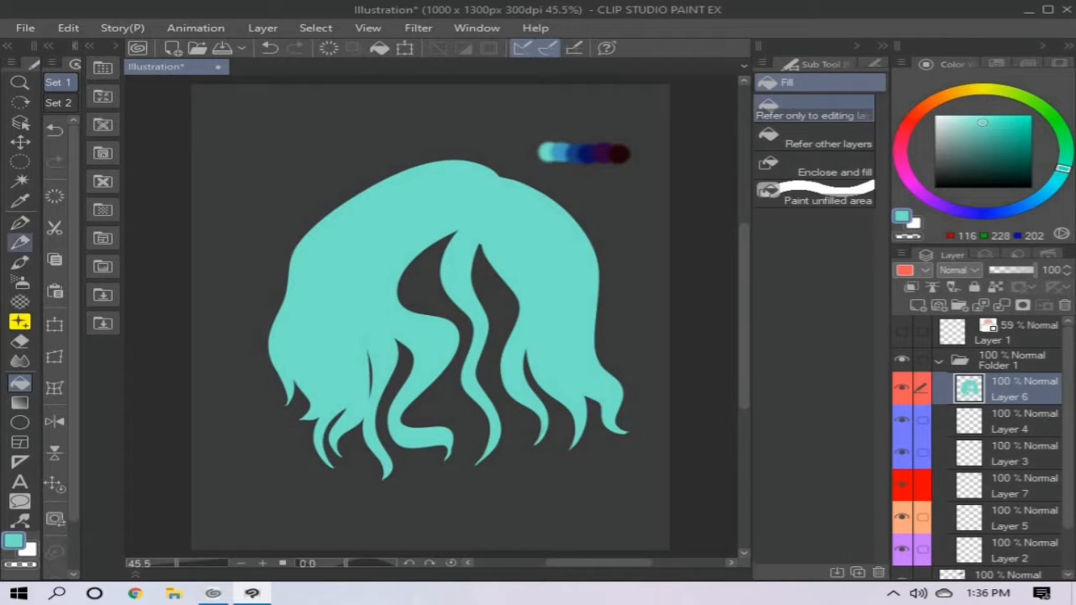
- Soften the edges of the central and left front hair strands in teal with the Watercolor brush
key(b)
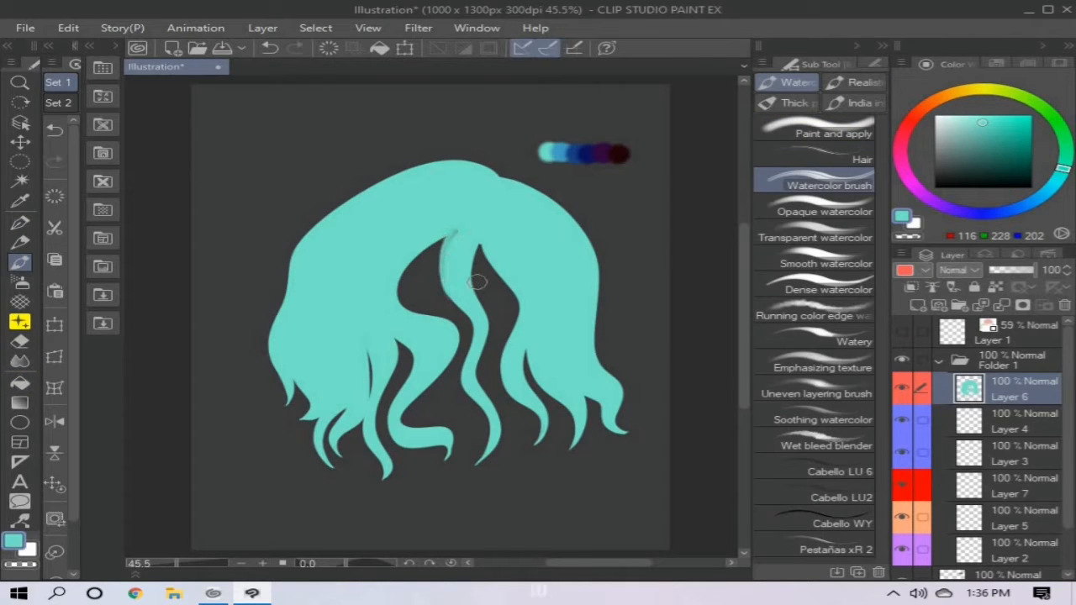
drag(452, 234, 466, 311)
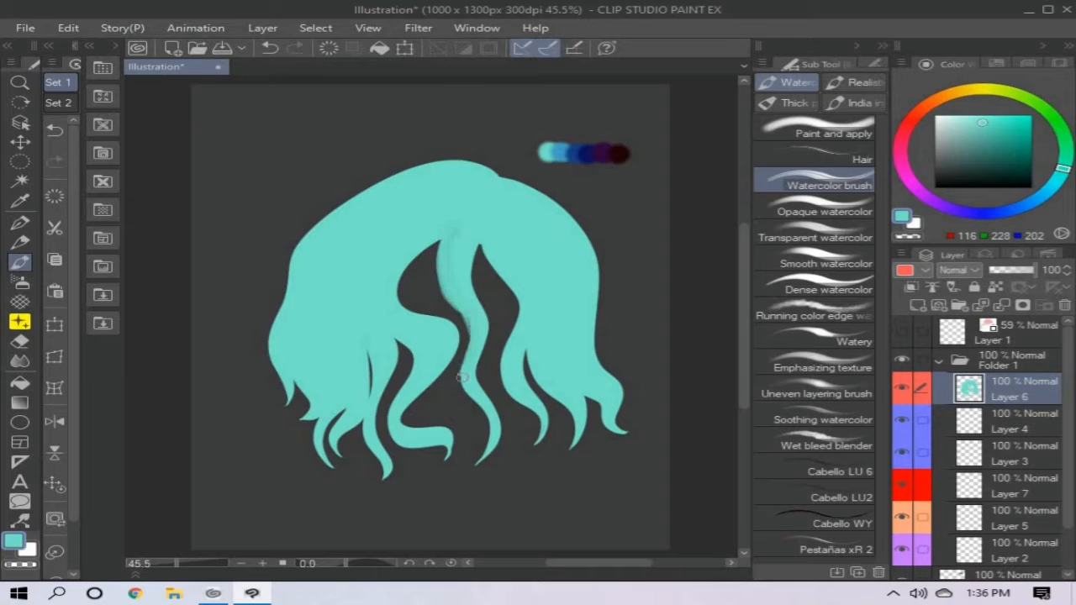
drag(461, 378, 472, 423)
mouse_move(473, 236)
mouse_down()
mouse_move(484, 365)
mouse_move(475, 398)
mouse_up()
mouse_move(439, 239)
mouse_down()
mouse_move(413, 316)
mouse_move(396, 283)
mouse_move(451, 363)
mouse_move(405, 402)
mouse_move(445, 433)
mouse_move(443, 463)
mouse_move(406, 387)
mouse_up()
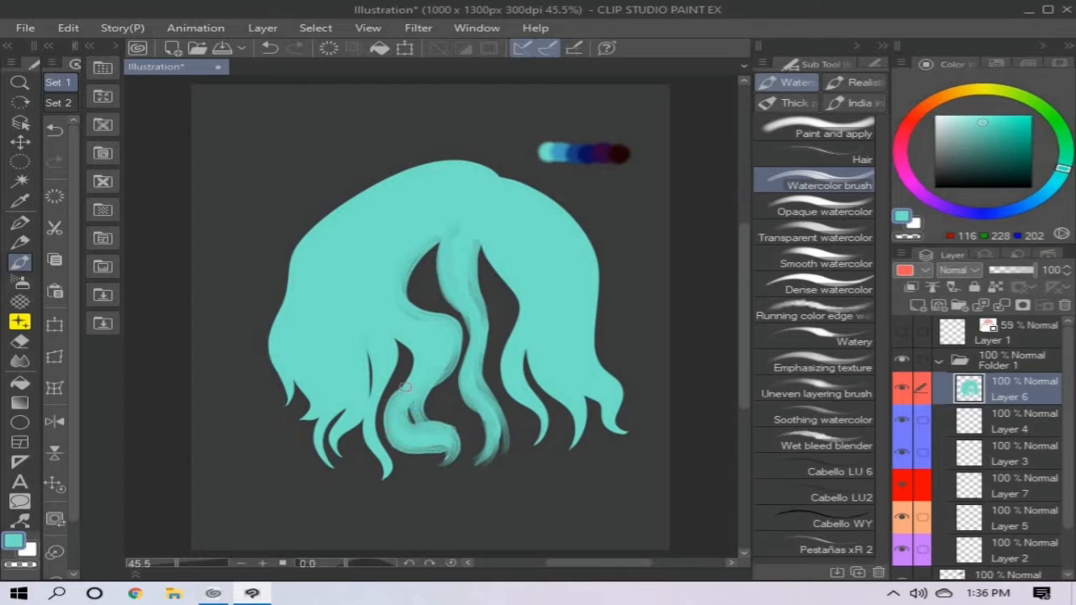
drag(407, 343, 385, 484)
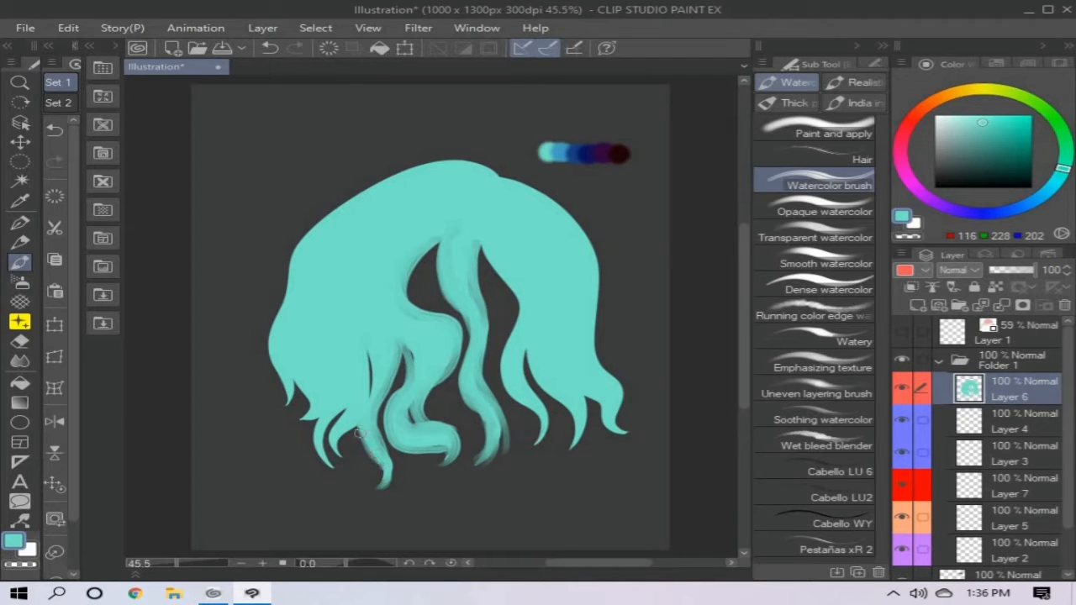
- Brush teal along the hair's outer silhouette, crown and right-hand strands, and show the sketch layer again
mouse_move(347, 455)
mouse_down()
mouse_move(319, 418)
mouse_move(333, 413)
mouse_move(289, 392)
mouse_move(278, 303)
mouse_up()
mouse_move(471, 167)
mouse_down()
mouse_move(303, 228)
mouse_move(340, 206)
mouse_move(297, 250)
mouse_up()
drag(502, 177, 545, 192)
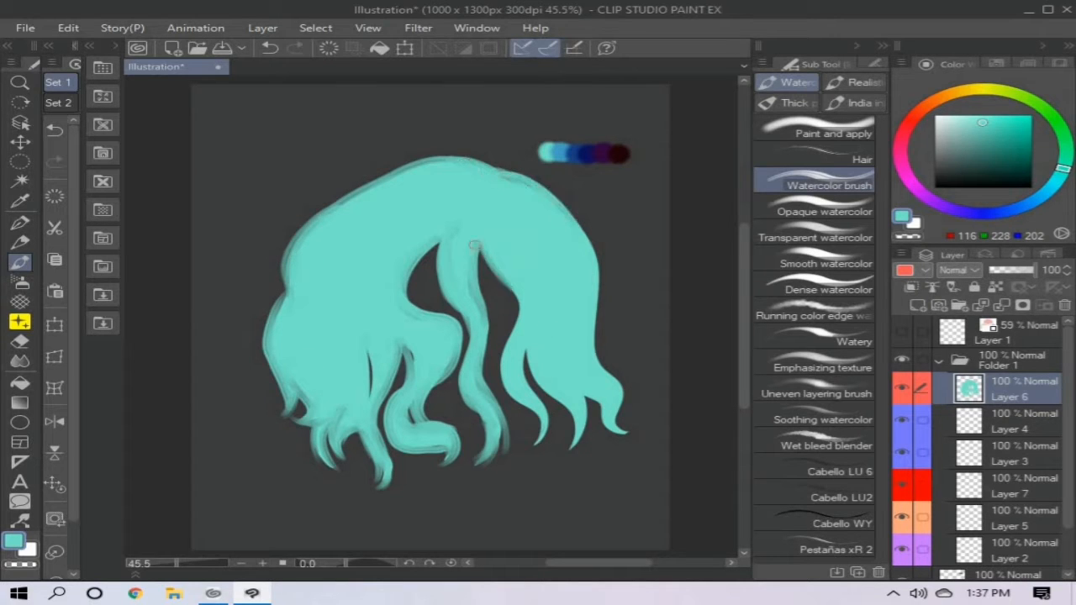
drag(475, 246, 508, 395)
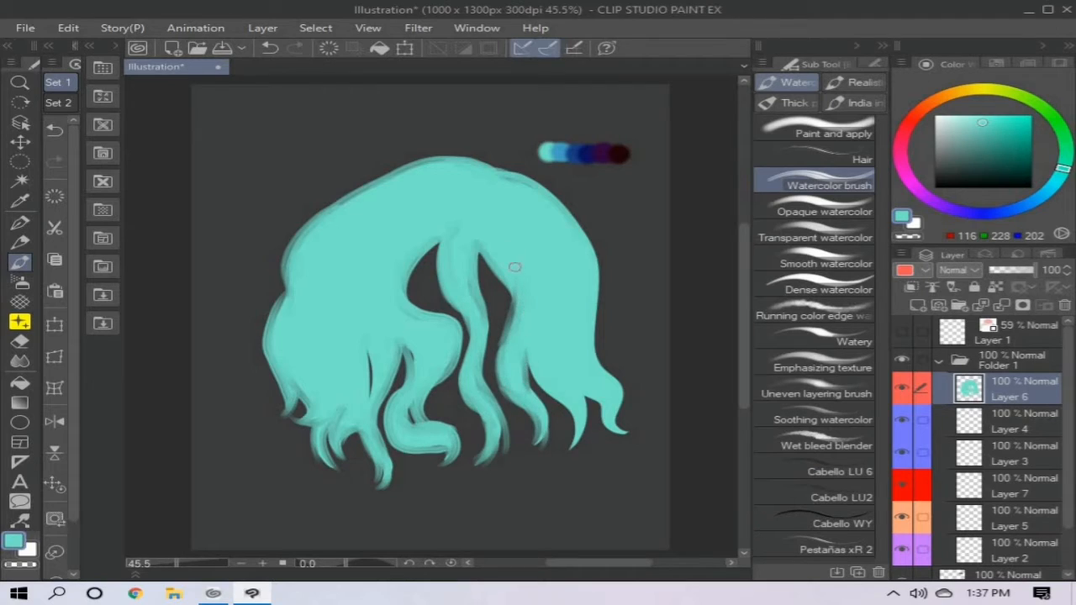
drag(560, 400, 602, 416)
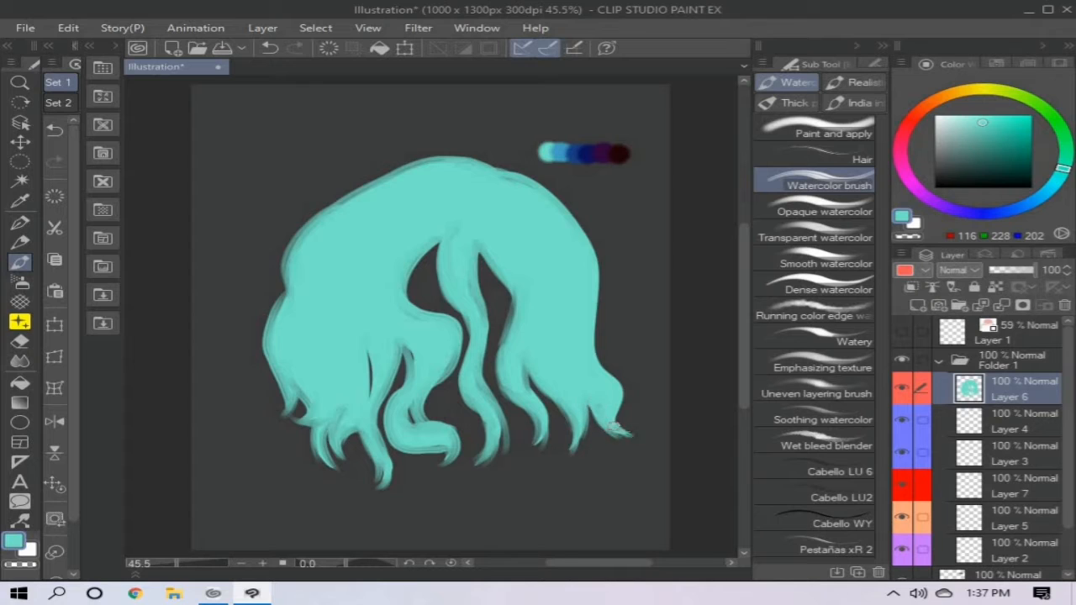
mouse_move(548, 196)
mouse_down()
mouse_move(598, 265)
mouse_move(584, 268)
mouse_move(583, 335)
mouse_up()
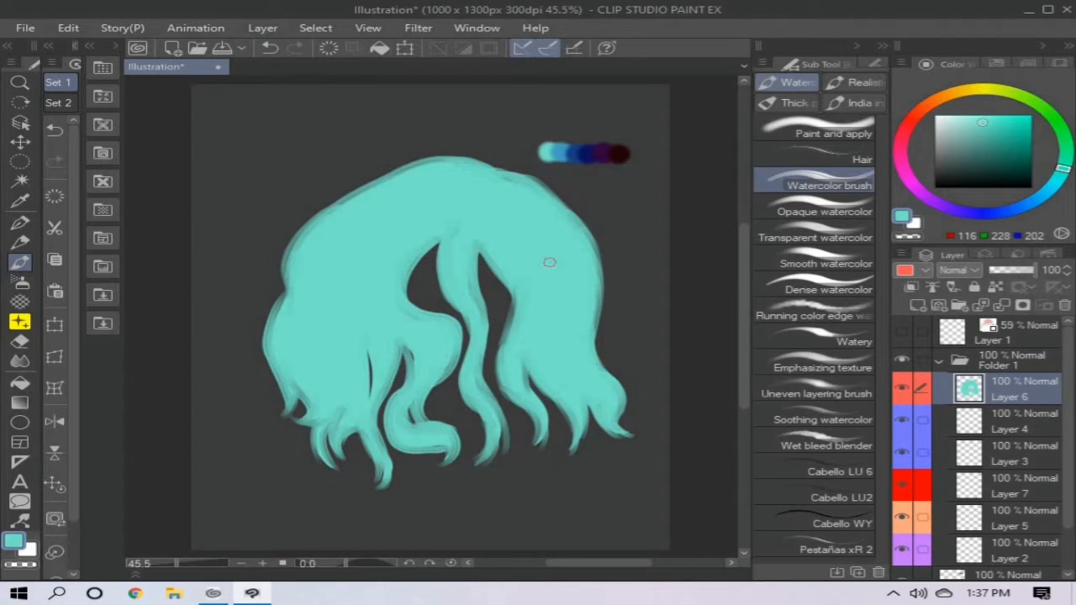
click(903, 332)
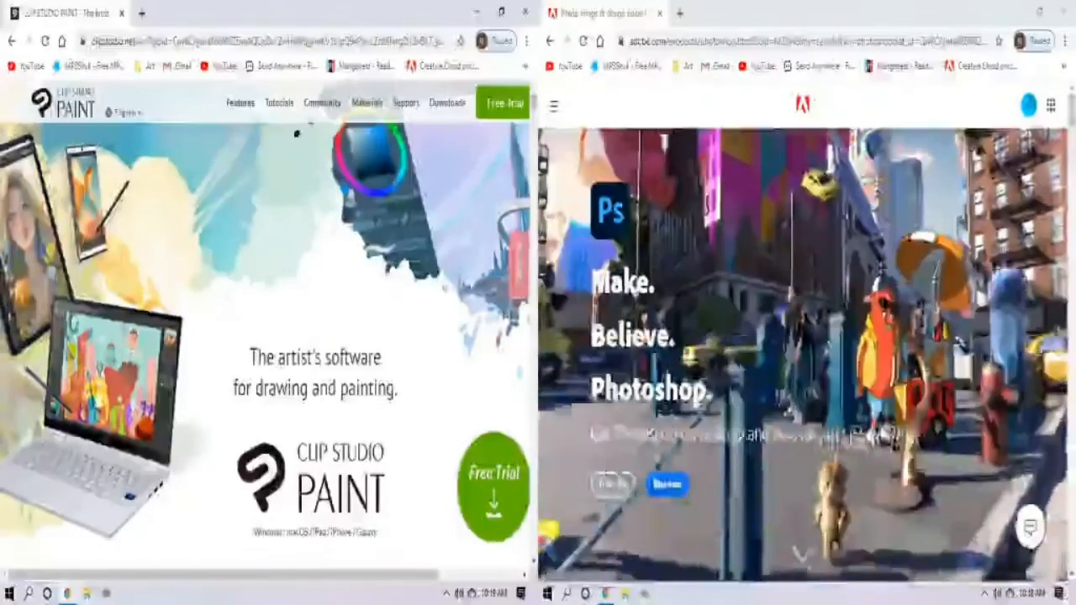
- Look through the Clip Studio Paint and Adobe Photoshop product pages
scroll(269, 337, down, 5)
scroll(270, 336, down, 6)
scroll(803, 336, down, 12)
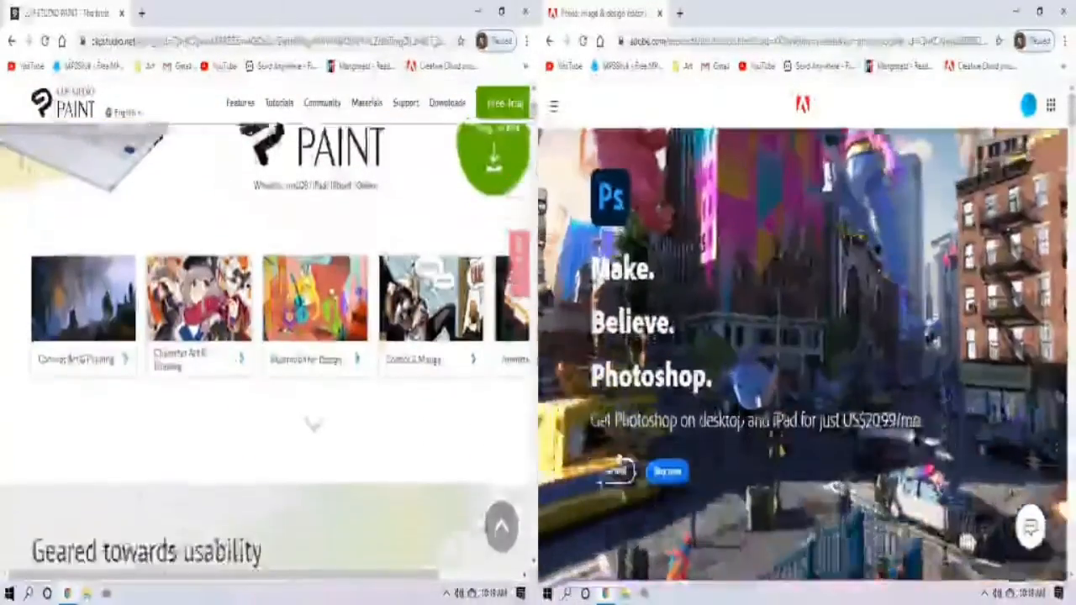
scroll(269, 336, down, 6)
scroll(803, 337, down, 12)
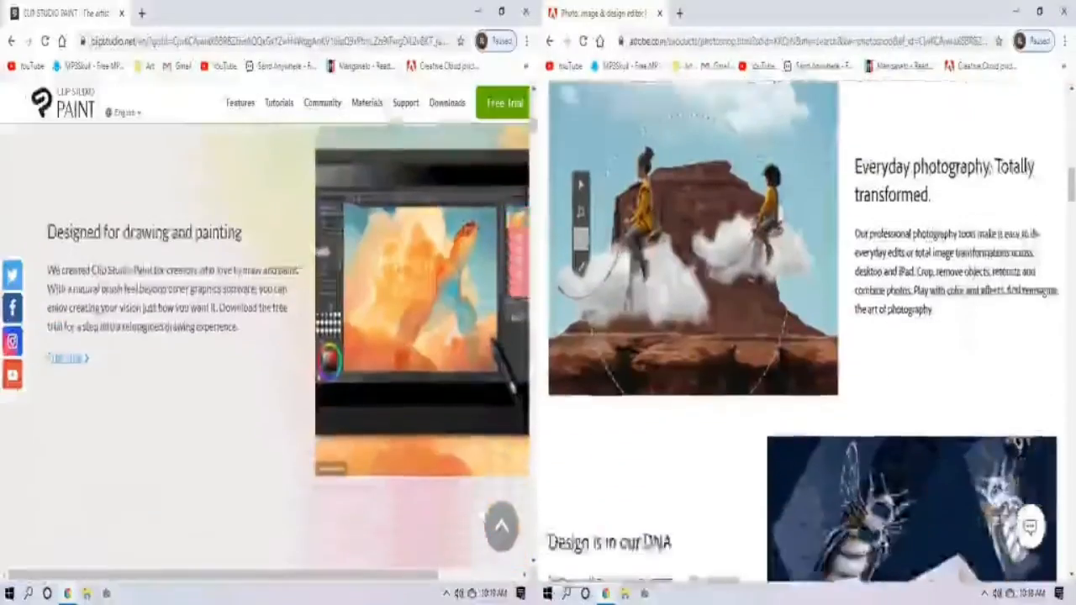
scroll(269, 336, down, 6)
scroll(803, 336, down, 12)
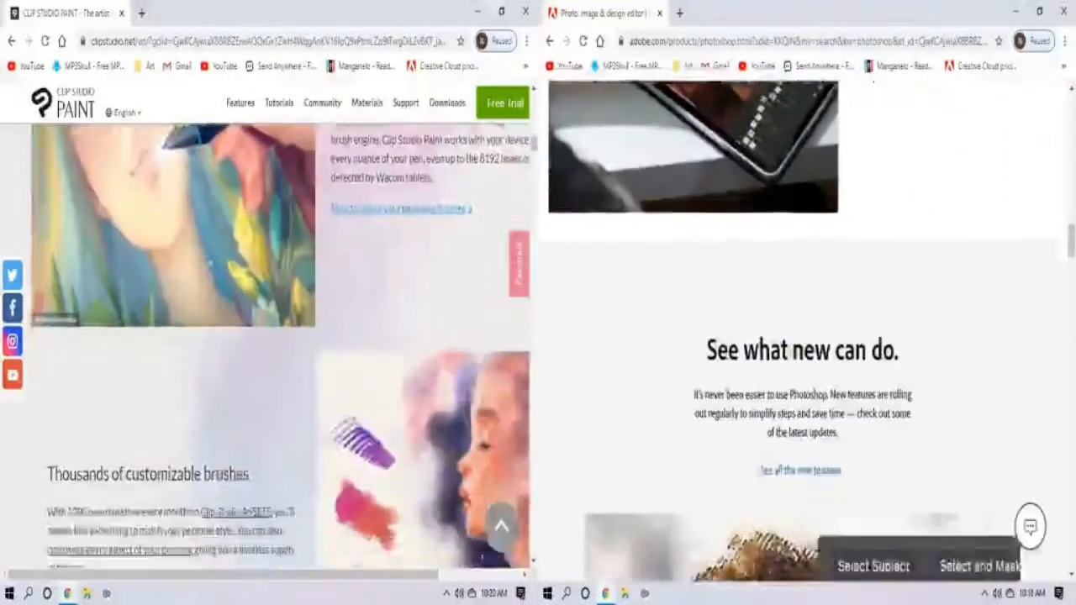
scroll(269, 336, down, 3)
scroll(803, 336, down, 6)
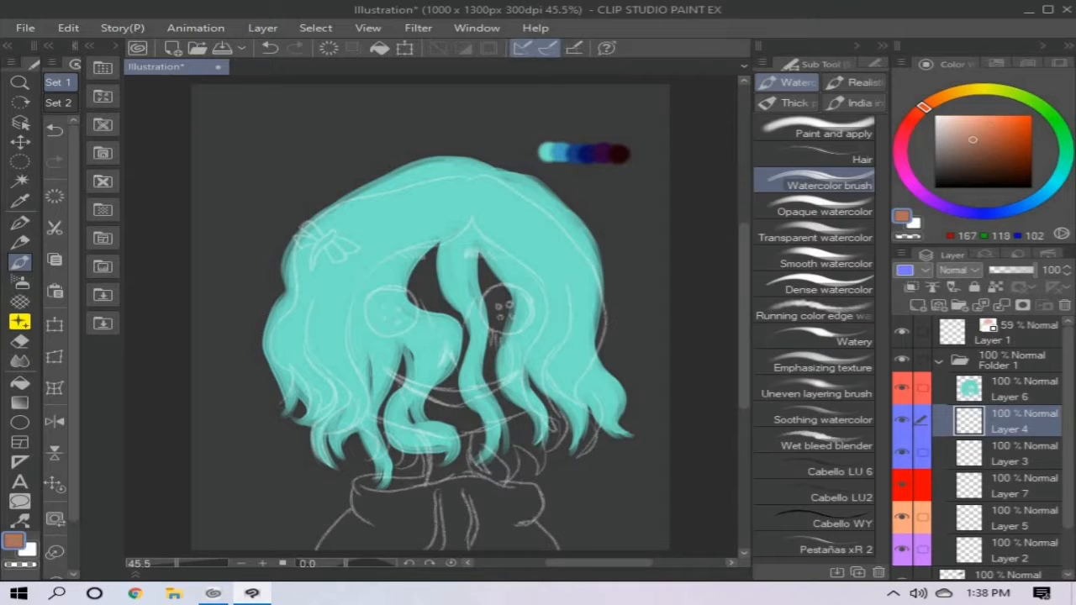
- Paint a palette strip from orange-brown through dark red and purple to near-black navy on Layer 8 with Paint and apply
click(1007, 575)
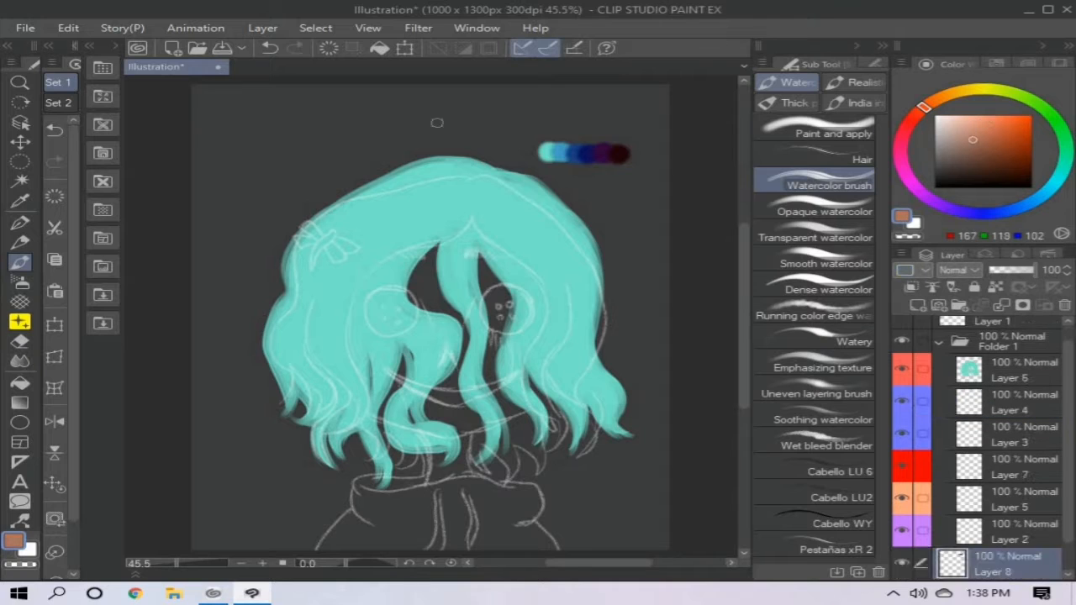
click(814, 129)
drag(608, 212, 609, 212)
click(990, 152)
drag(923, 107, 912, 119)
drag(618, 212, 645, 216)
click(1005, 164)
click(901, 142)
click(920, 193)
click(1017, 170)
click(985, 214)
click(1025, 177)
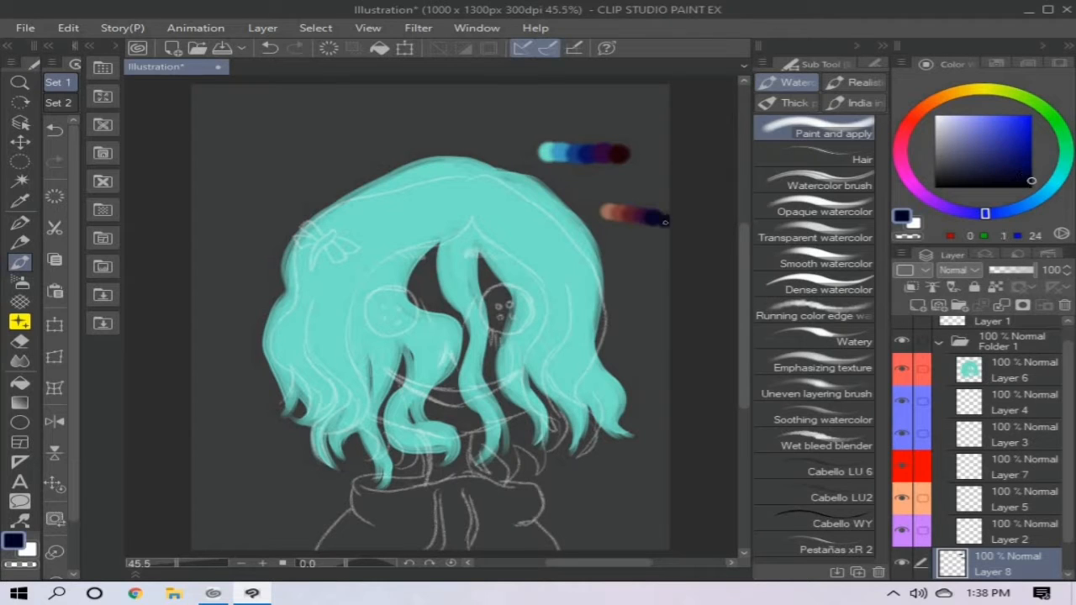
- Sample the brown from the new palette strip and paint the button eyes with it on Layer 3
alt+click(608, 211)
click(1009, 403)
click(1009, 434)
drag(496, 321, 502, 288)
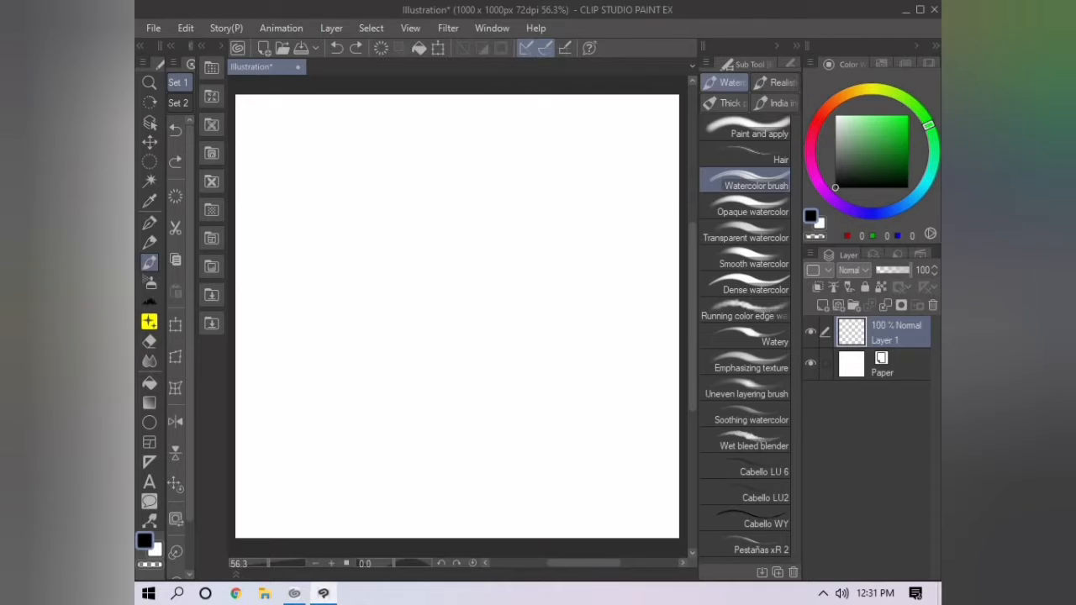
- Paint a thick diagonal black Watercolor brush stroke and a patch of trees as brush samples on the blank 1000 x 1000 px canvas
drag(644, 413, 505, 534)
mouse_move(621, 430)
mouse_down()
mouse_move(633, 458)
mouse_move(545, 529)
mouse_move(630, 430)
mouse_up()
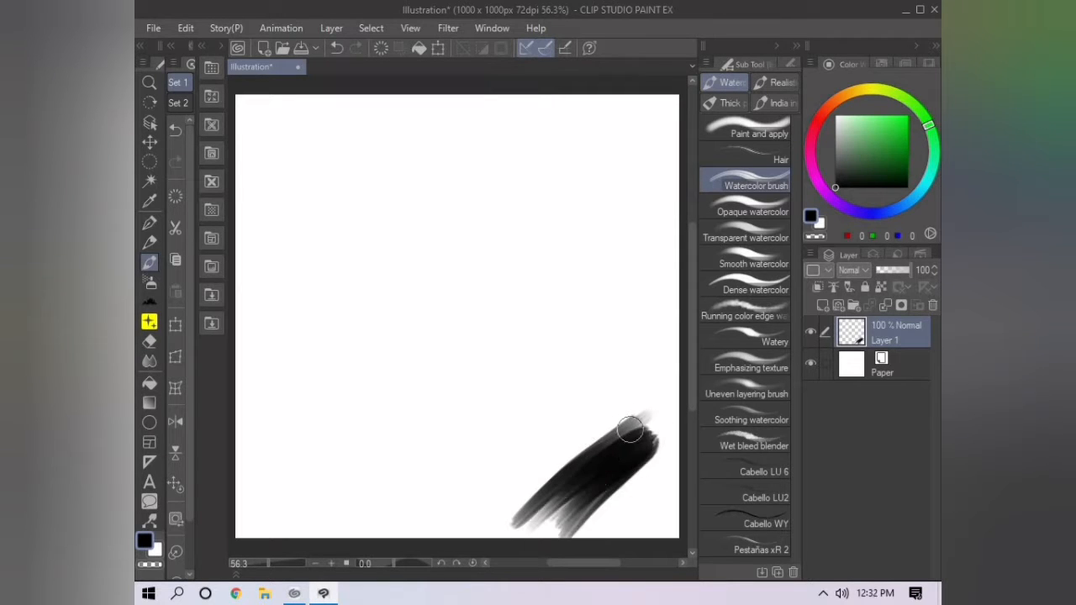
key(b)
mouse_move(634, 221)
mouse_down()
mouse_move(580, 197)
mouse_move(591, 223)
mouse_move(573, 259)
mouse_move(596, 205)
mouse_move(622, 210)
mouse_up()
- Stamp a cluster of three apples near the canvas centre with the Apple brush from the Food group
click(772, 144)
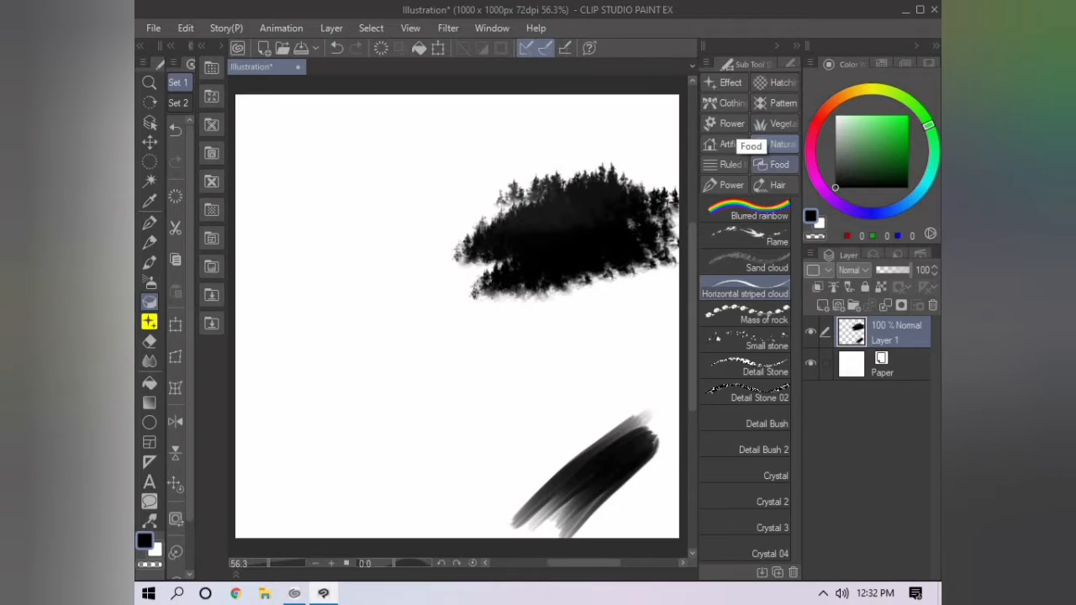
click(775, 164)
click(417, 409)
click(499, 386)
click(457, 426)
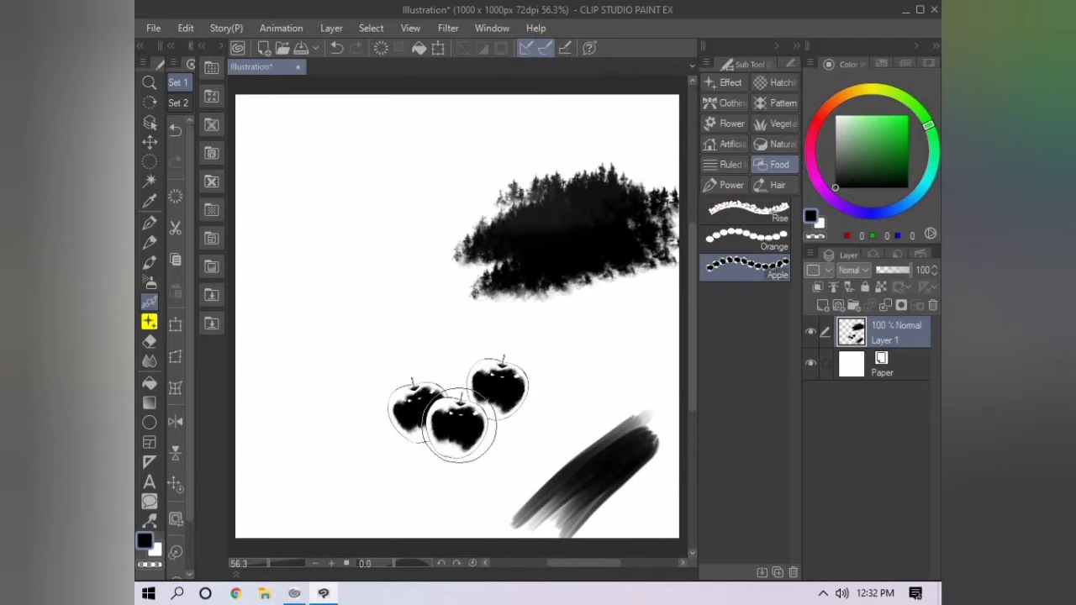
- Paint a curved black lock with a Hair brush and a winding blue splash with the Water brush
click(778, 185)
drag(572, 122, 341, 267)
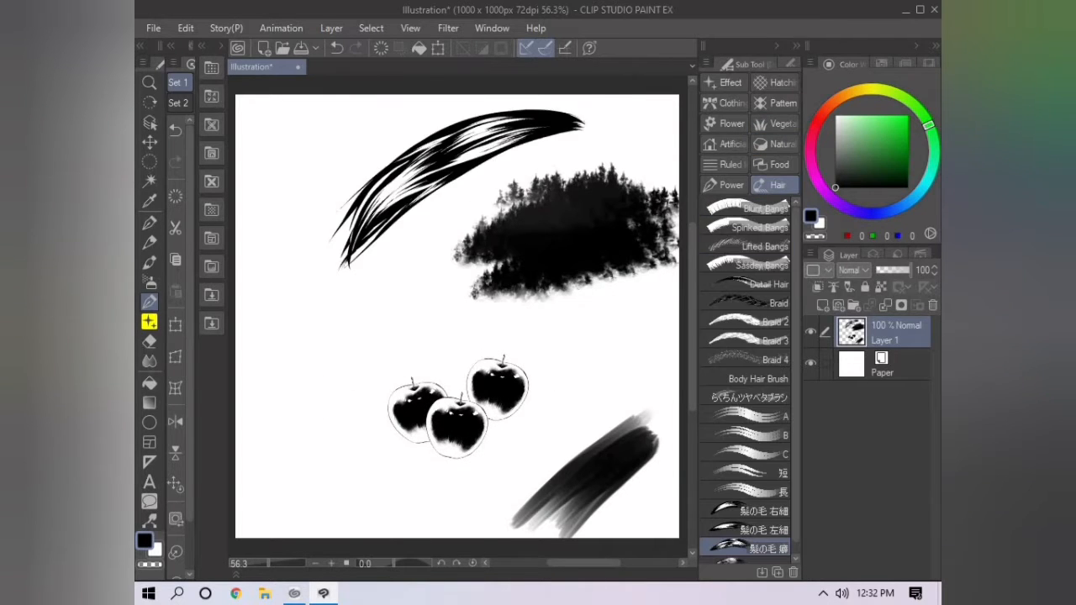
scroll(748, 378, down, 5)
drag(261, 290, 312, 492)
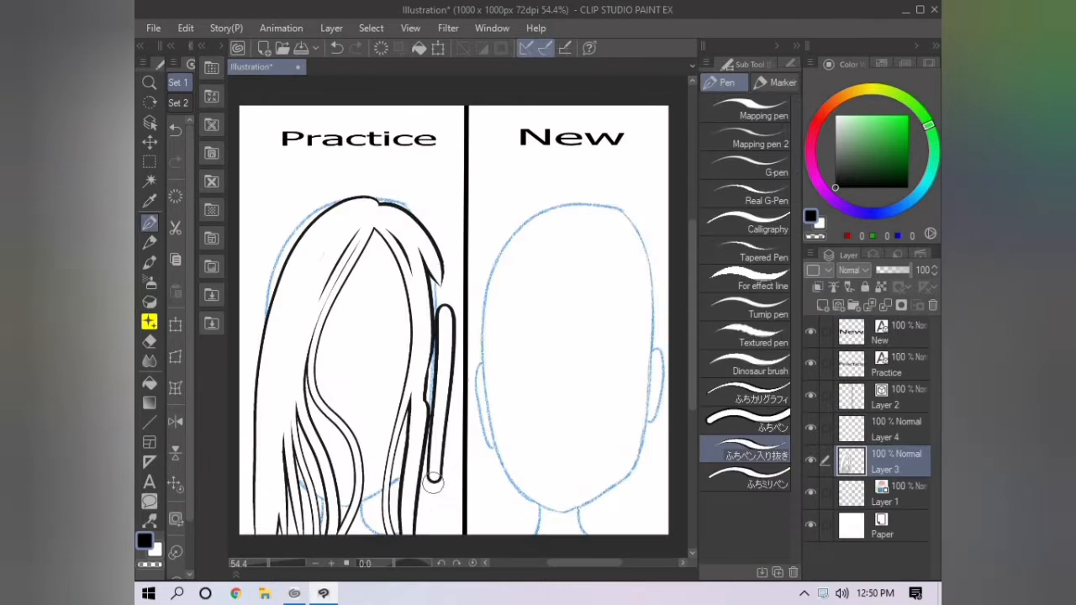
- Draw the long hair strands on the right side of the Practice head with the ふちペン入り抜き pen
drag(433, 484, 428, 534)
drag(401, 215, 440, 384)
mouse_move(425, 247)
mouse_down()
mouse_move(451, 337)
mouse_move(434, 534)
mouse_up()
drag(428, 276, 419, 533)
drag(429, 317, 423, 533)
drag(417, 383, 414, 469)
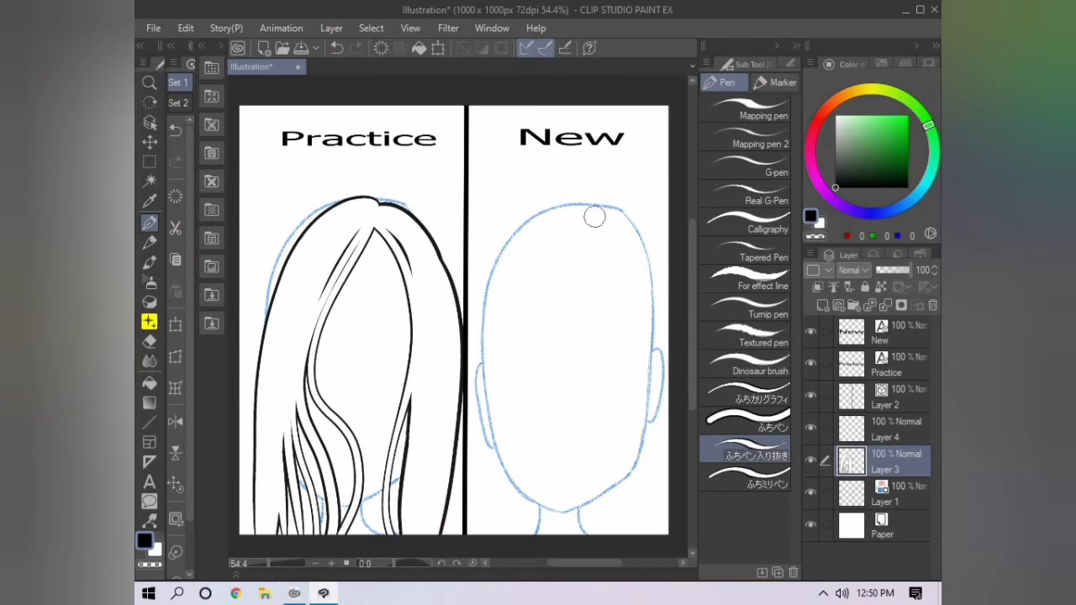
- Draw long overlapping hair strands from the parting down the left side of the New head on Layer 3
mouse_move(595, 223)
mouse_down()
mouse_move(558, 312)
mouse_move(522, 535)
mouse_up()
mouse_move(591, 232)
mouse_down()
mouse_move(510, 483)
mouse_move(508, 535)
mouse_up()
mouse_move(592, 230)
mouse_down()
mouse_move(508, 536)
mouse_move(488, 536)
mouse_up()
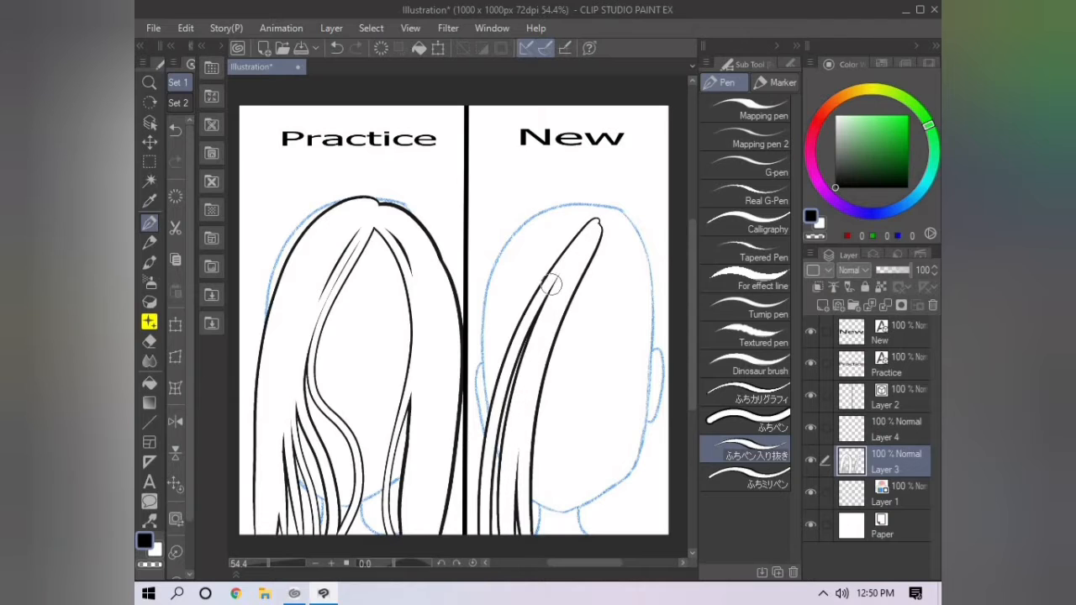
drag(550, 285, 503, 534)
drag(595, 220, 475, 520)
mouse_move(589, 223)
mouse_down()
mouse_move(566, 243)
mouse_move(480, 439)
mouse_up()
mouse_move(591, 220)
mouse_down()
mouse_move(495, 327)
mouse_move(476, 407)
mouse_up()
drag(560, 225, 472, 439)
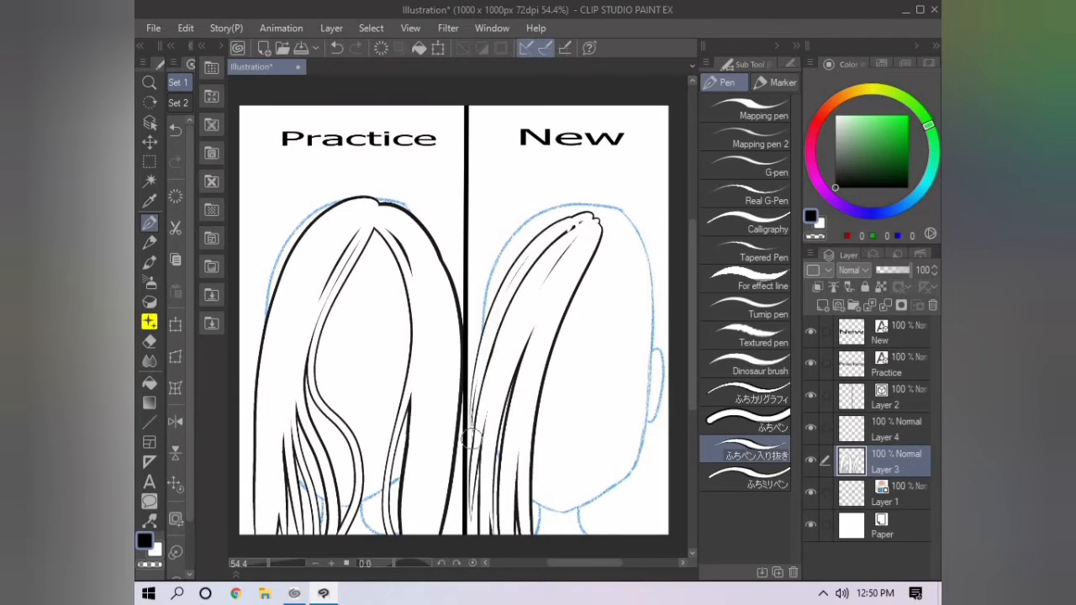
- Draw the hair strands from the parting over the right side of the New head
mouse_move(592, 217)
mouse_down()
mouse_move(465, 383)
mouse_move(622, 536)
mouse_up()
drag(601, 242, 599, 510)
mouse_move(595, 221)
mouse_down()
mouse_move(611, 536)
mouse_move(660, 536)
mouse_move(673, 245)
mouse_move(644, 200)
mouse_up()
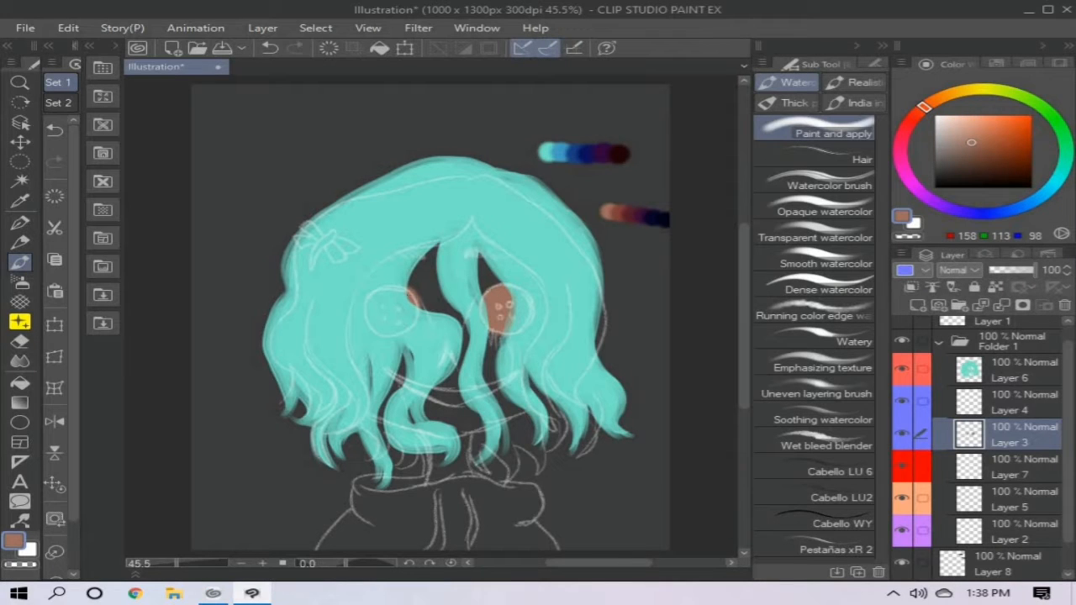
- Hide the sketch layer and lock the transparent pixels of Layer 3
scroll(980, 437, up, 1)
click(902, 332)
click(995, 287)
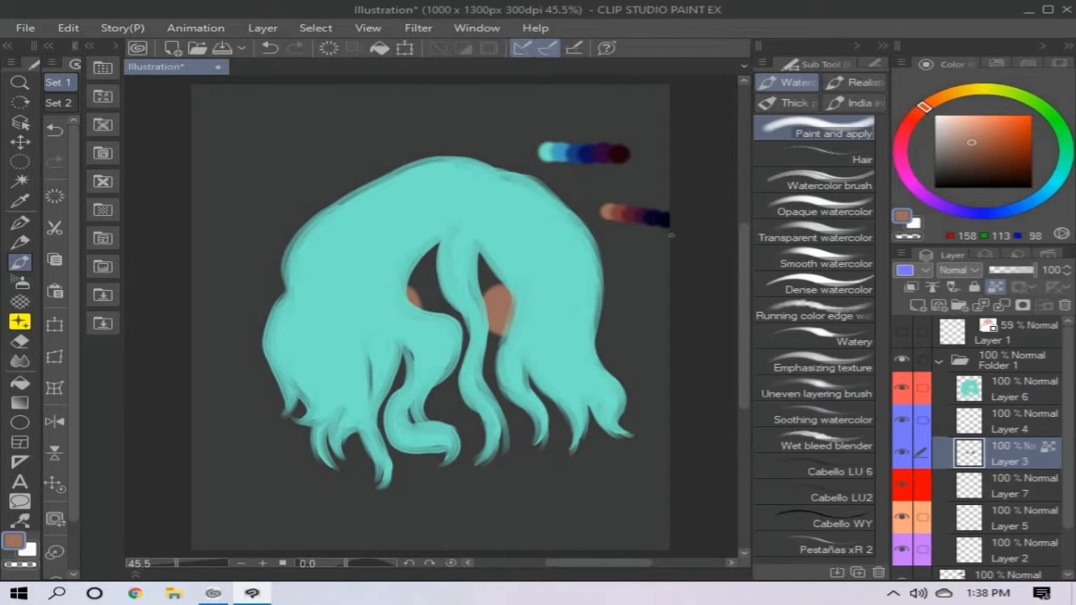
- Start a skin palette strip on Layer 8 with dabs of light peach (255, 203, 185), pink and a deeper pink
scroll(1009, 454, down, 1)
click(1014, 493)
click(961, 116)
click(1013, 556)
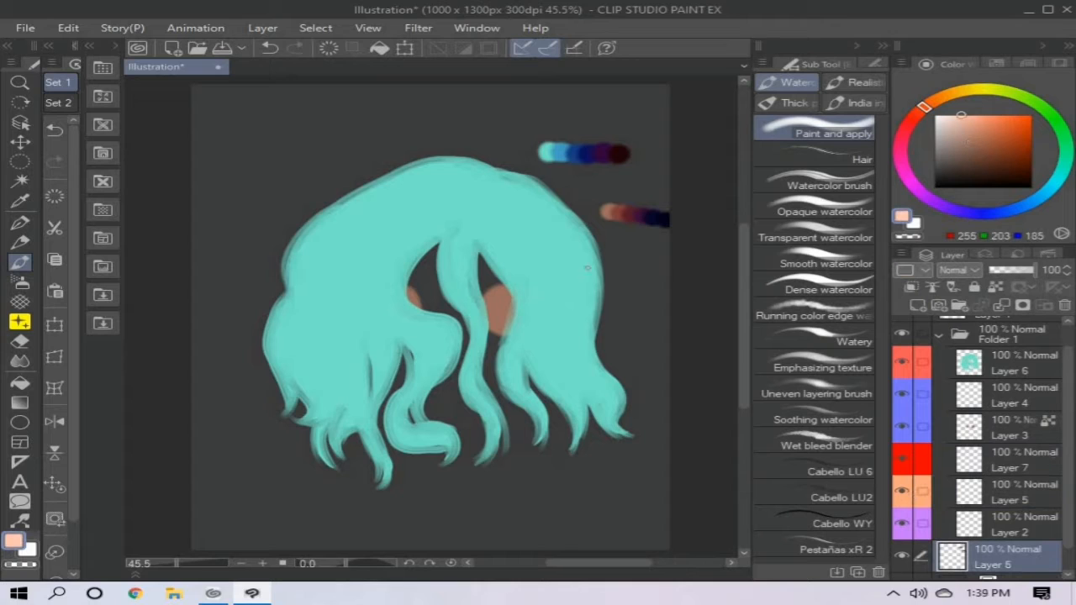
click(234, 149)
click(977, 127)
click(916, 114)
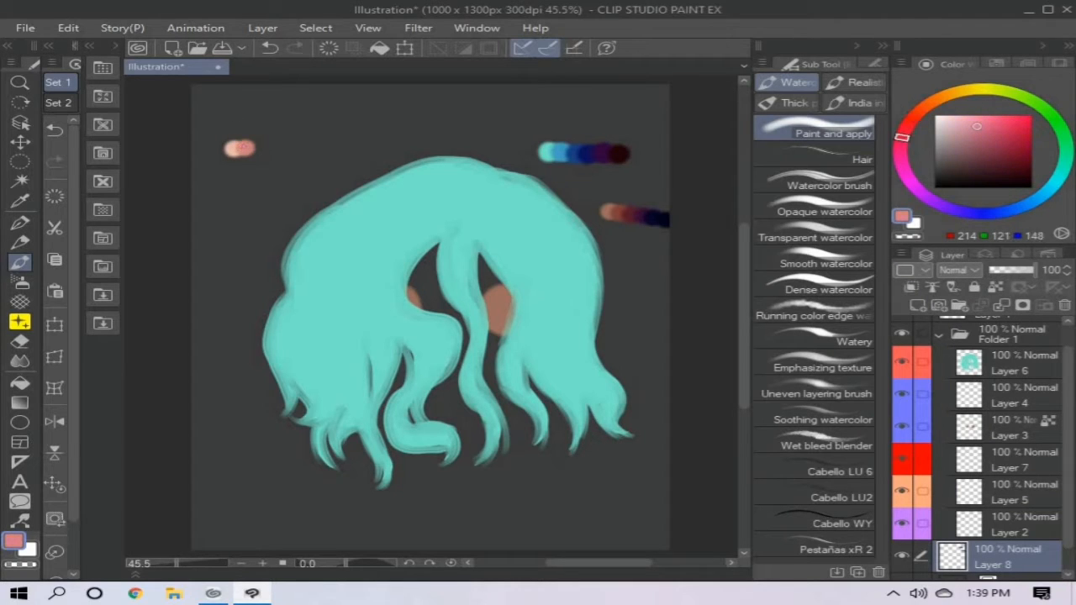
click(992, 144)
click(256, 148)
- Extend the skin palette strip with a plum dab and a dark violet dab
click(908, 174)
click(1004, 160)
click(266, 148)
click(931, 199)
click(1003, 165)
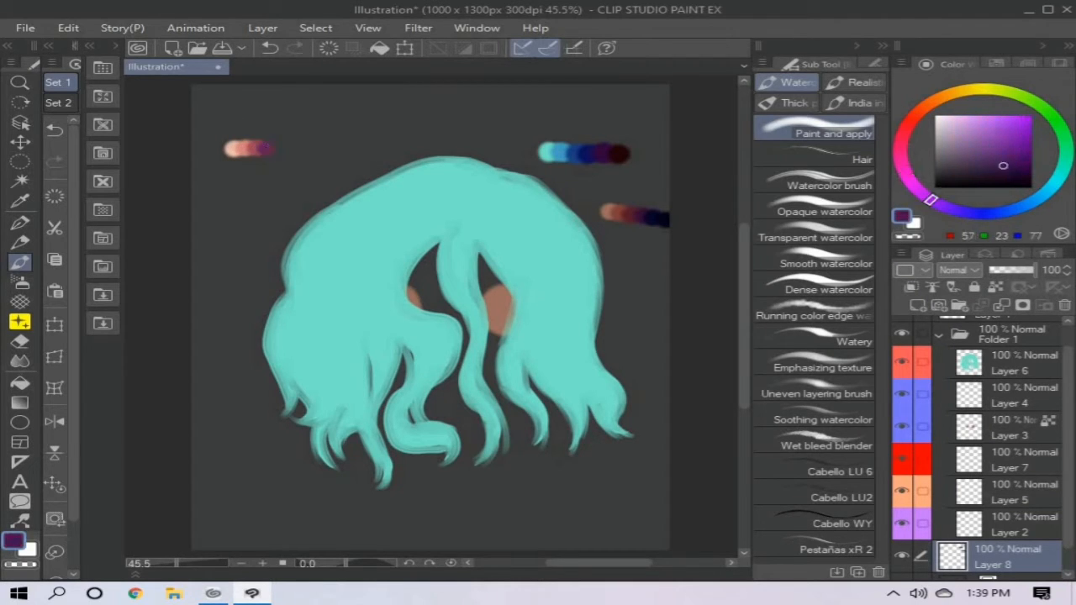
click(1006, 169)
click(277, 149)
- Finish the skin palette strip with a dark navy dab and a near-black green dab
click(988, 214)
click(1025, 174)
click(1062, 131)
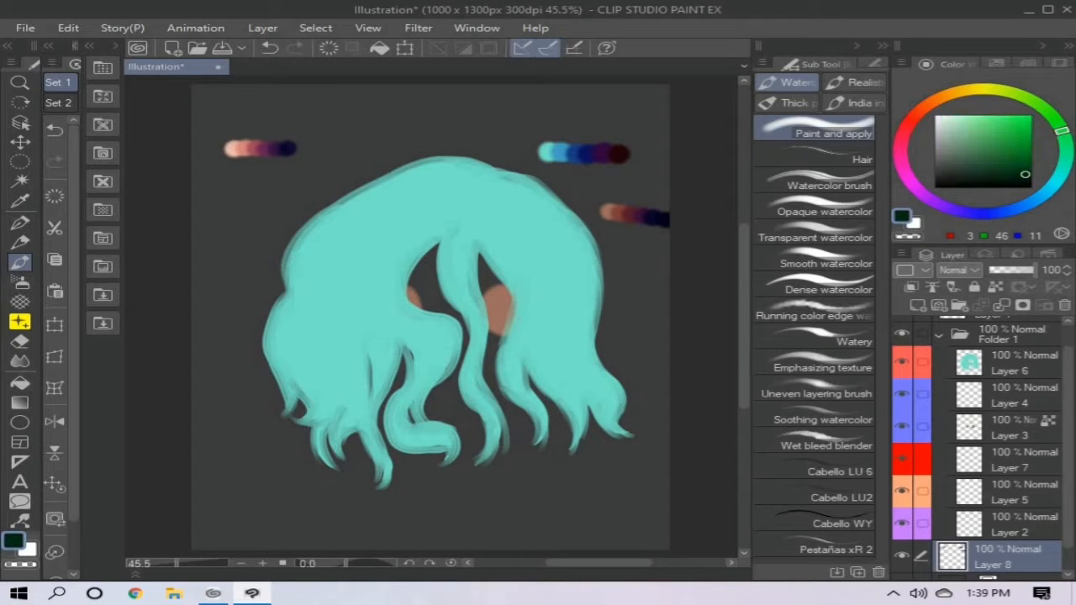
click(1032, 181)
click(297, 148)
- Outline the lower face and neck on Layer 5 over the sketch with the Mapping pen in palette peach (228, 183, 169)
alt+click(232, 149)
key(p)
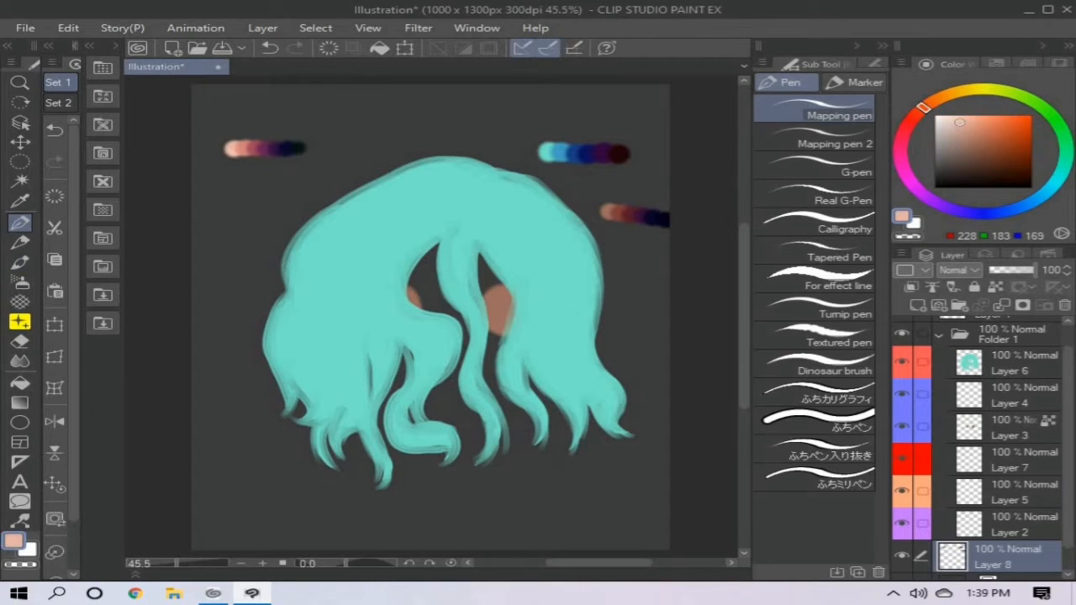
click(1009, 493)
scroll(1001, 471, up, 1)
click(903, 333)
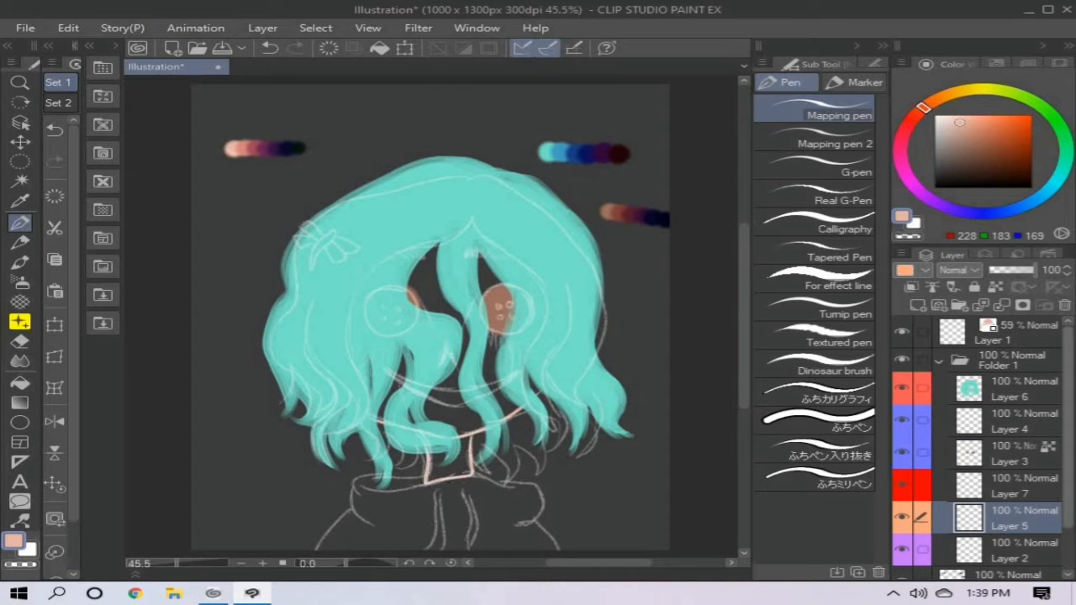
click(903, 332)
- Fill the enclosed face areas between the hair strands on Layer 5 with the same peach
key(g)
click(452, 394)
click(498, 337)
click(436, 281)
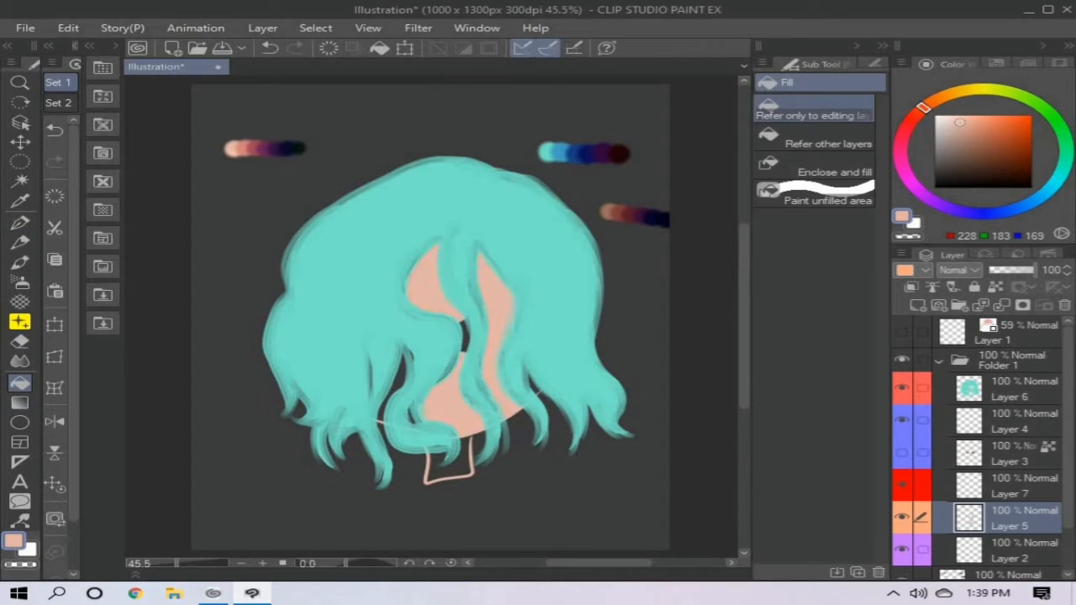
click(533, 379)
click(394, 390)
key(b)
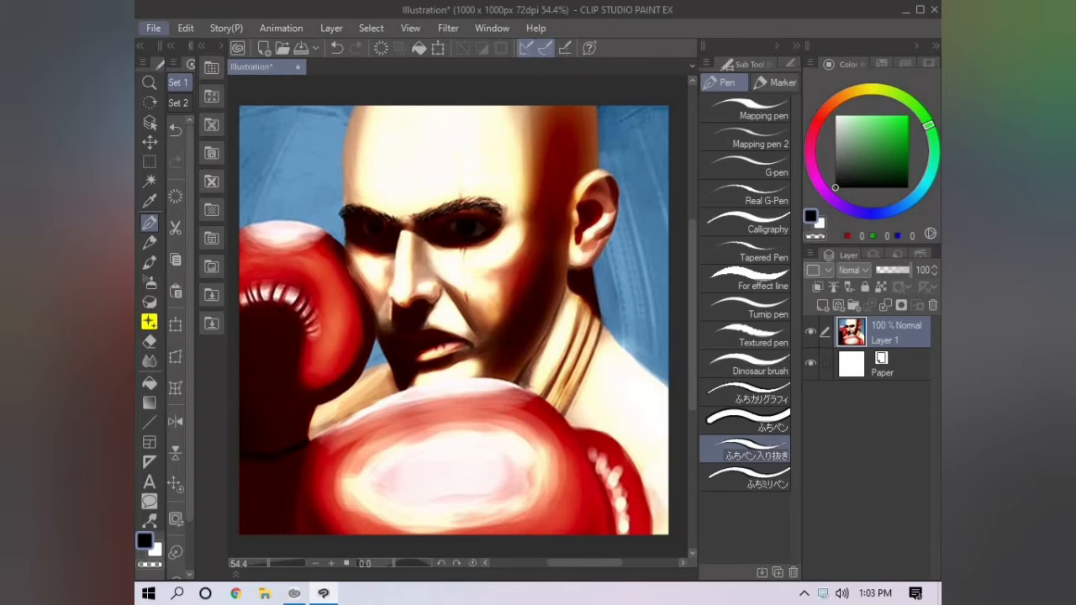
- Desaturate the boxer painting with a Hue/Saturation/Luminosity adjustment, setting the saturation to -100
click(186, 27)
mouse_move(269, 378)
click(504, 401)
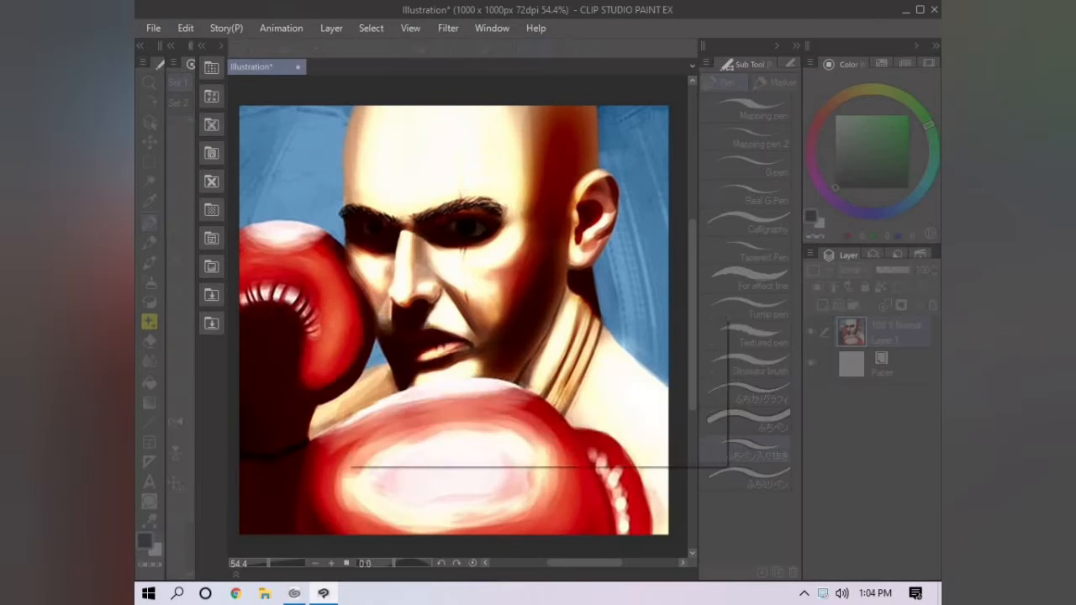
click(618, 204)
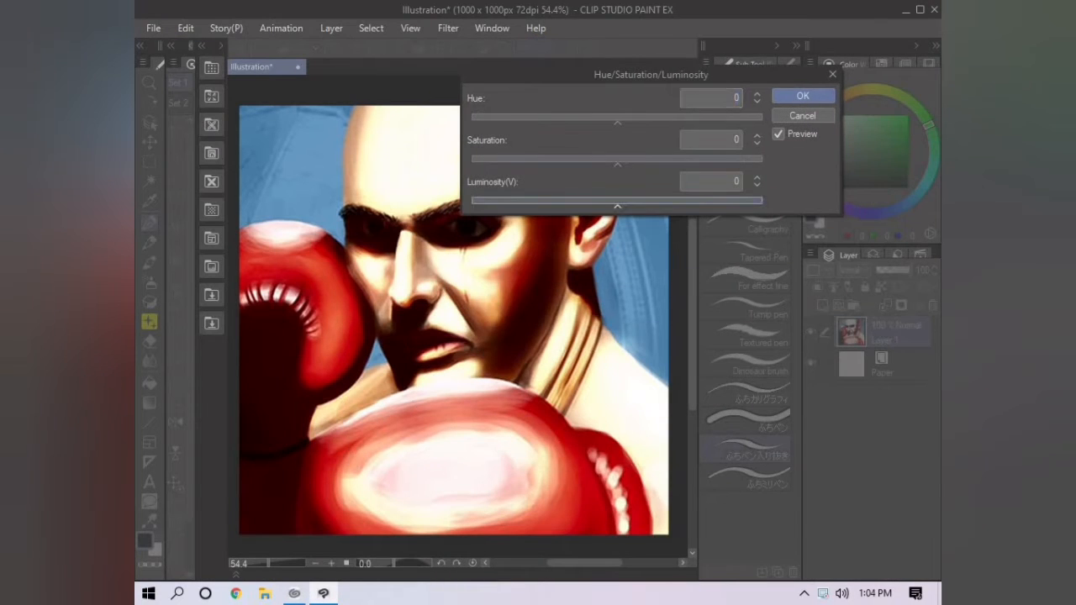
drag(618, 163, 471, 163)
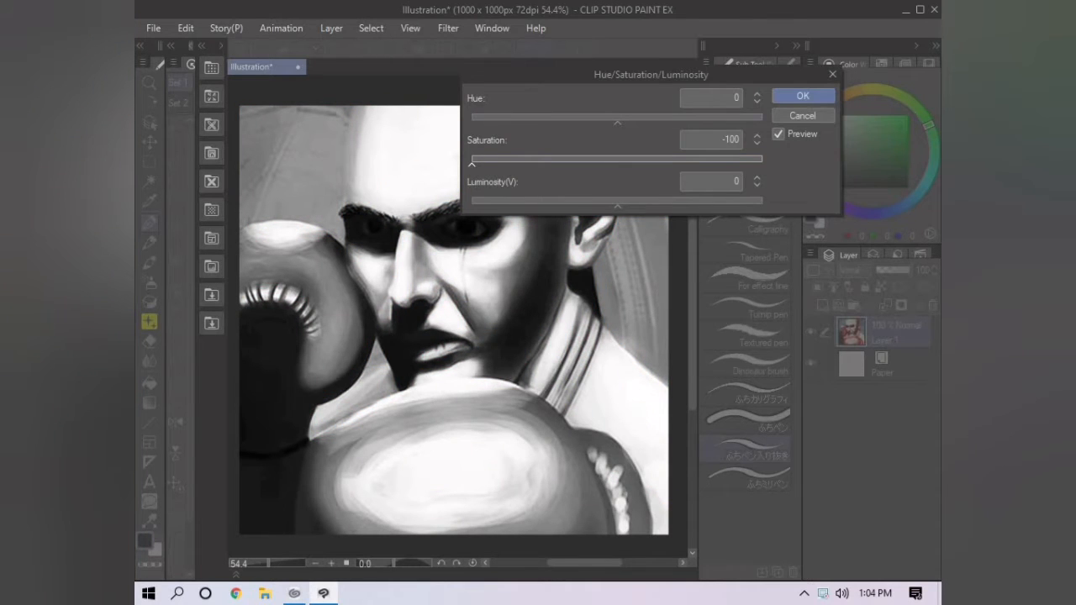
drag(652, 75, 597, 421)
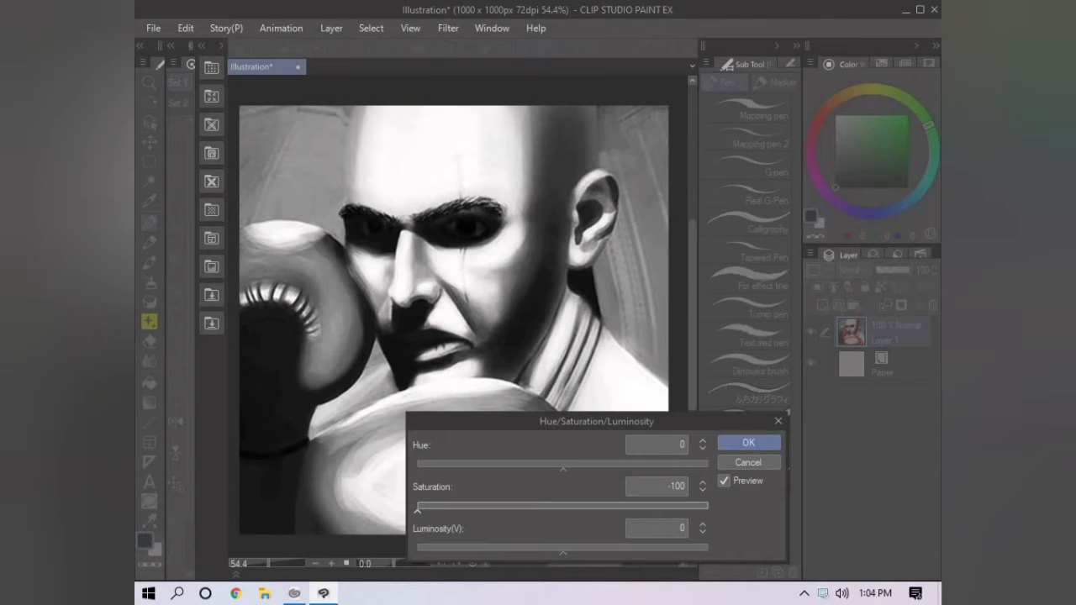
click(749, 444)
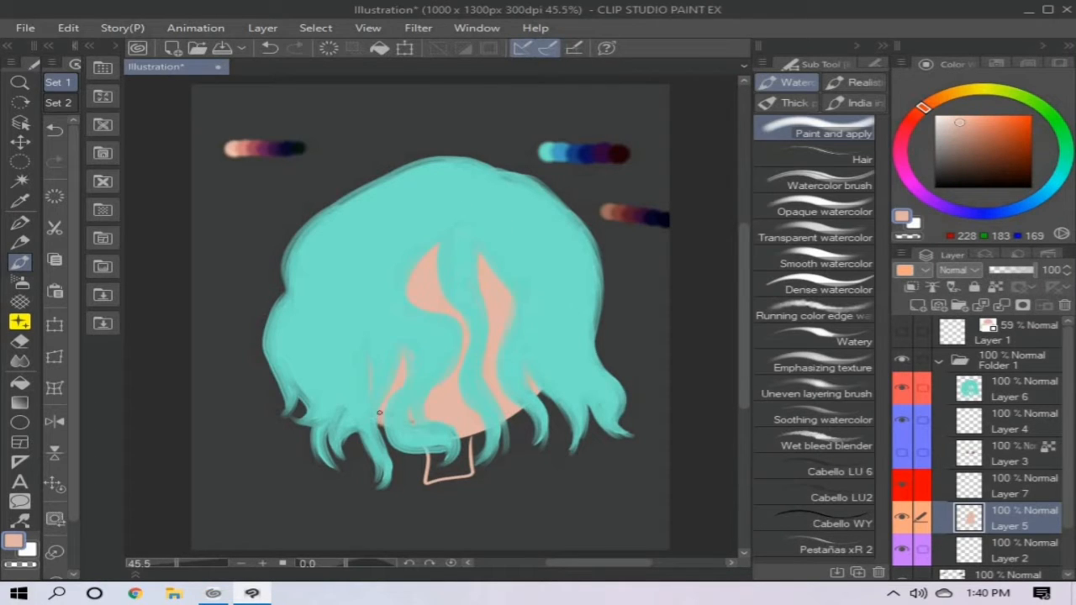
- Brush peach into the character's neck on Layer 5 and show the sketch layer
mouse_move(431, 440)
mouse_down()
mouse_move(434, 475)
mouse_move(445, 463)
mouse_up()
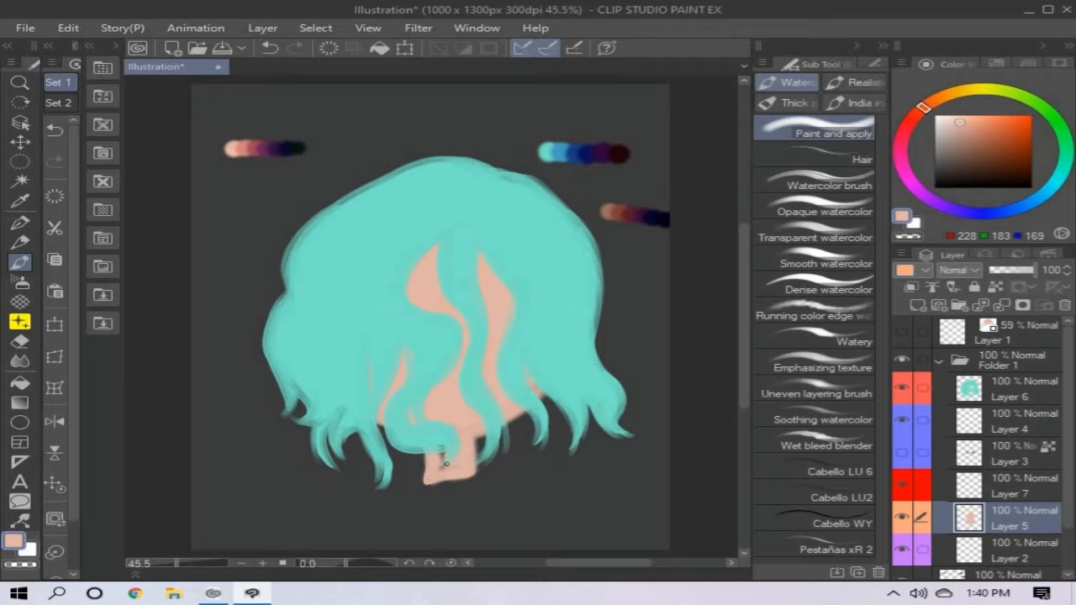
click(902, 332)
- Start a clothing palette strip on Layer 8 with dabs of pale yellow (255, 247, 166) and orange (255, 166, 0)
click(1009, 551)
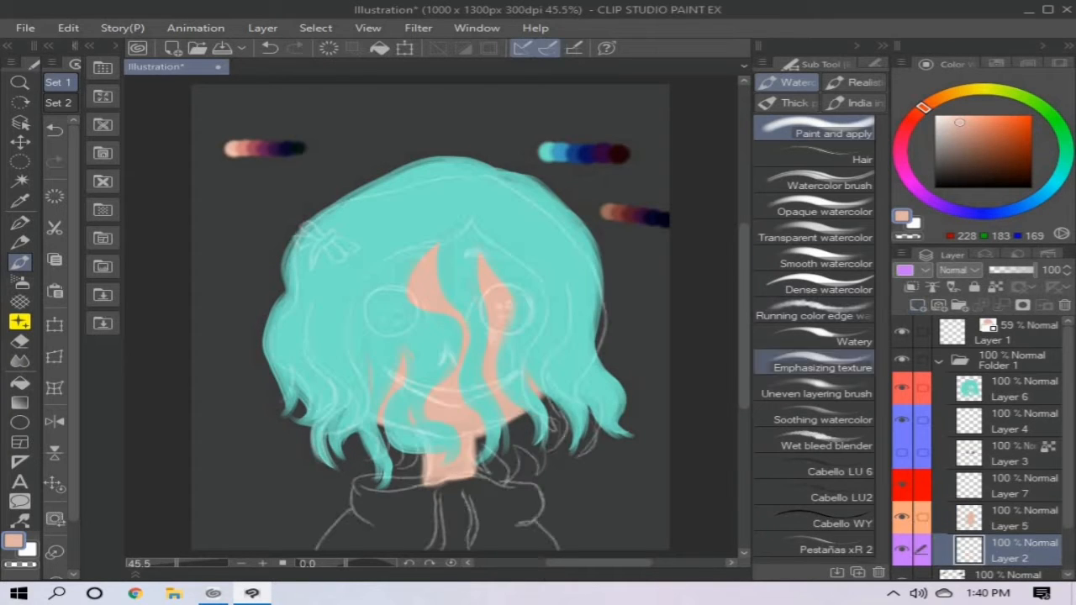
click(975, 90)
click(968, 116)
drag(1068, 438, 1068, 479)
click(1009, 531)
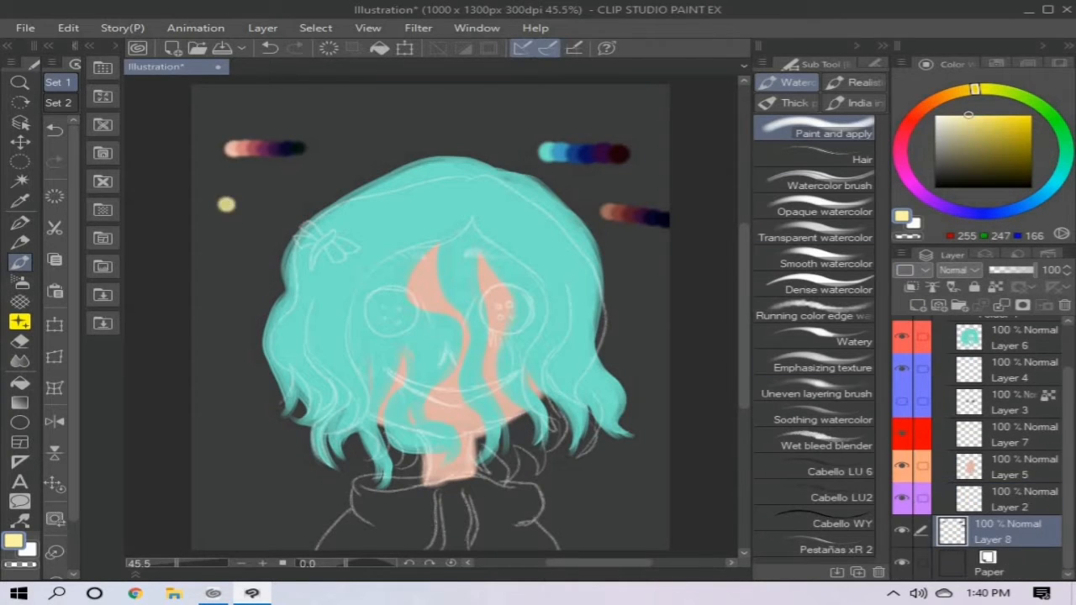
click(953, 92)
click(987, 132)
key(ctrl+z)
click(1032, 115)
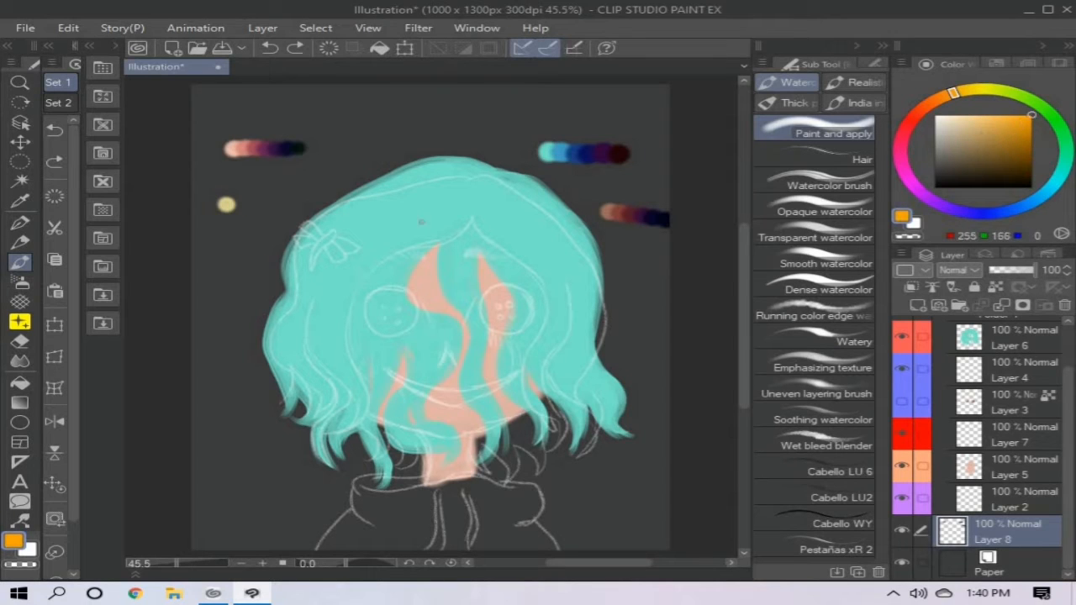
- Extend the clothing palette strip with burnt orange (156, 54, 0), dark red-brown, dark plum (38, 0, 25) and near-black navy (0, 1, 24)
click(931, 103)
click(1031, 143)
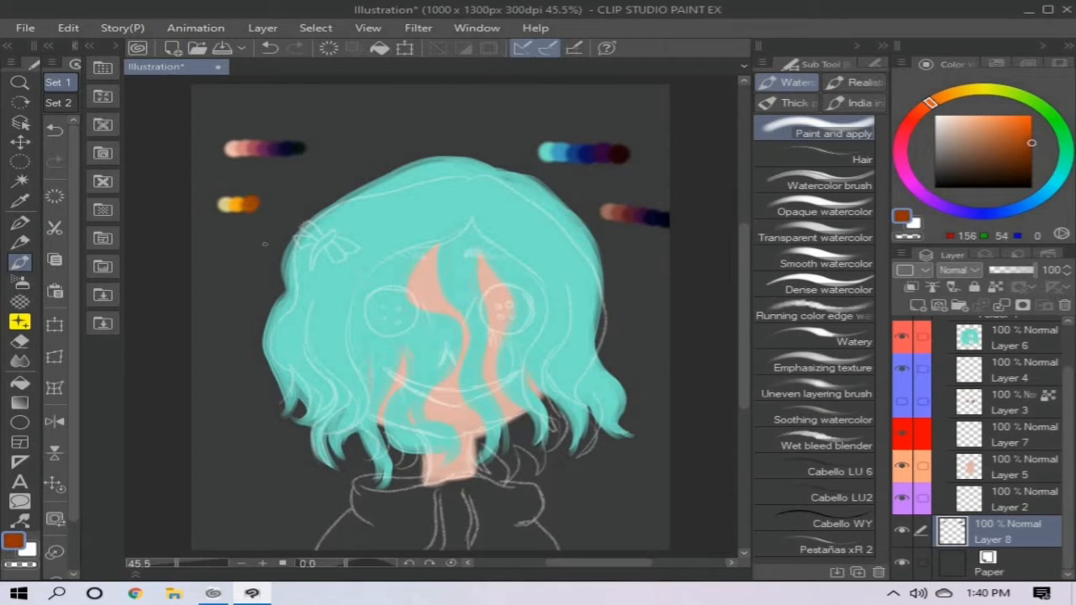
click(911, 120)
click(1032, 166)
drag(903, 137, 901, 161)
click(1032, 176)
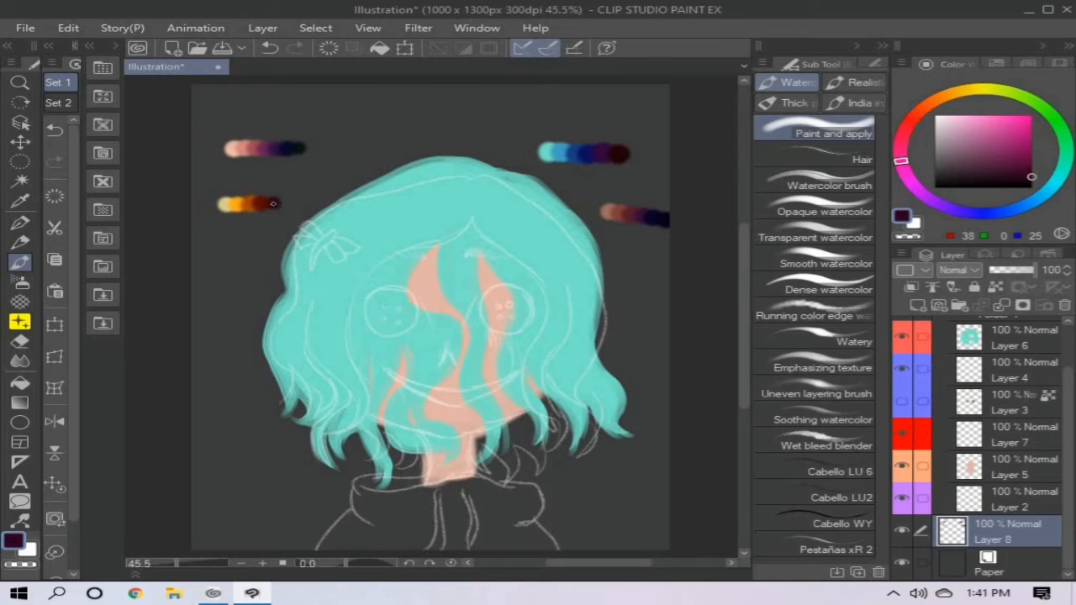
click(986, 213)
click(294, 201)
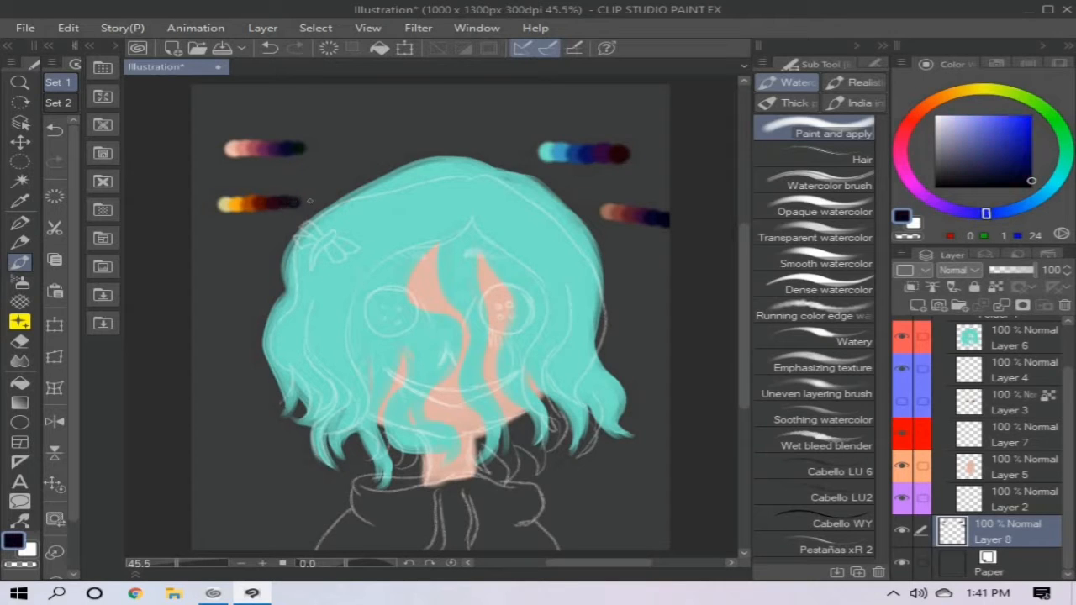
- Paint the hoodie's base on Layer 2 with the palette's pale yellow (211, 205, 142)
alt+click(223, 204)
click(1009, 500)
mouse_move(420, 482)
mouse_down()
mouse_move(521, 484)
mouse_move(555, 546)
mouse_up()
mouse_move(360, 479)
mouse_down()
mouse_move(353, 507)
mouse_move(411, 517)
mouse_move(513, 498)
mouse_move(530, 538)
mouse_move(391, 545)
mouse_up()
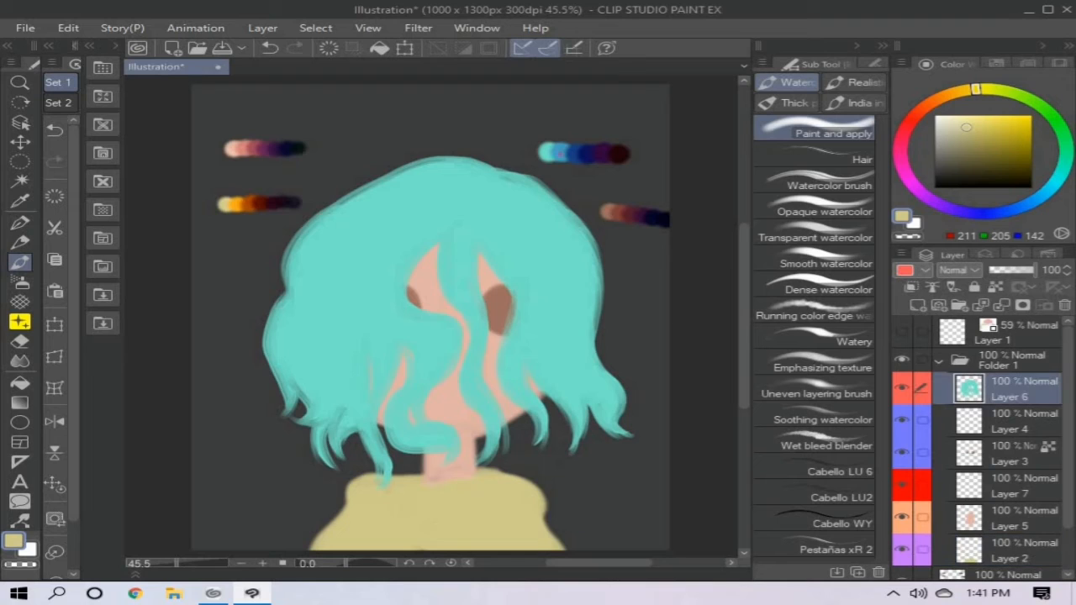
- Sample mid blue (69, 159, 194) from the hair palette and lock the transparent pixels of Layer 6
right_click(560, 154)
click(1002, 305)
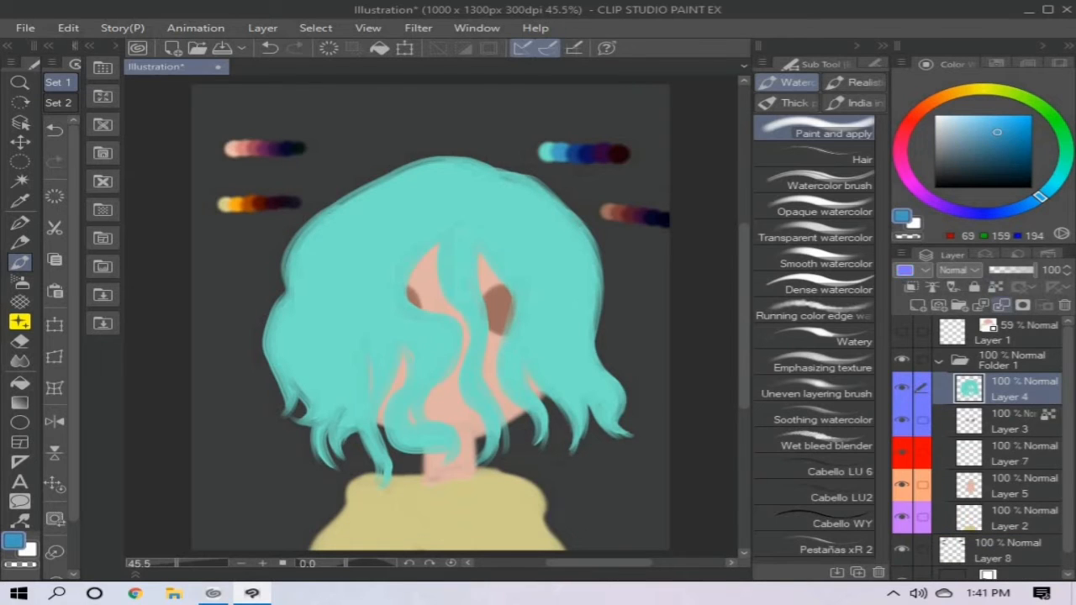
key(ctrl+z)
click(996, 286)
- Paint mid-blue strands along the central lock and the wavy locks beside the face
drag(444, 222, 449, 300)
mouse_move(457, 199)
mouse_down()
mouse_move(455, 243)
mouse_move(493, 429)
mouse_up()
drag(476, 370, 504, 447)
mouse_move(439, 226)
mouse_down()
mouse_move(399, 270)
mouse_move(421, 424)
mouse_up()
drag(382, 288, 410, 405)
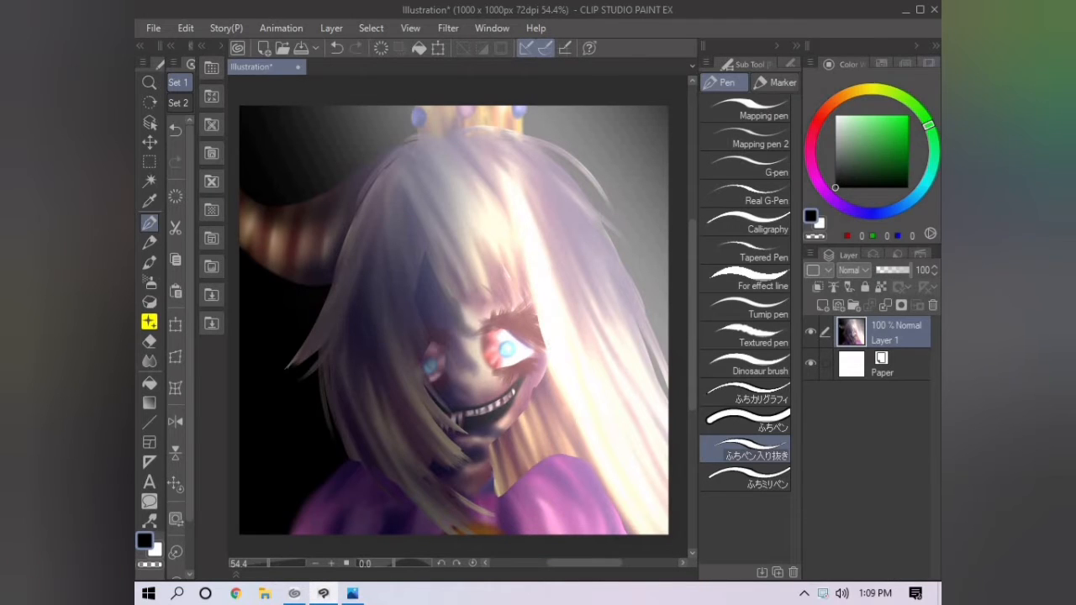
- Show the Navigator for the horned character painting and flip the canvas view horizontally
click(930, 64)
click(877, 64)
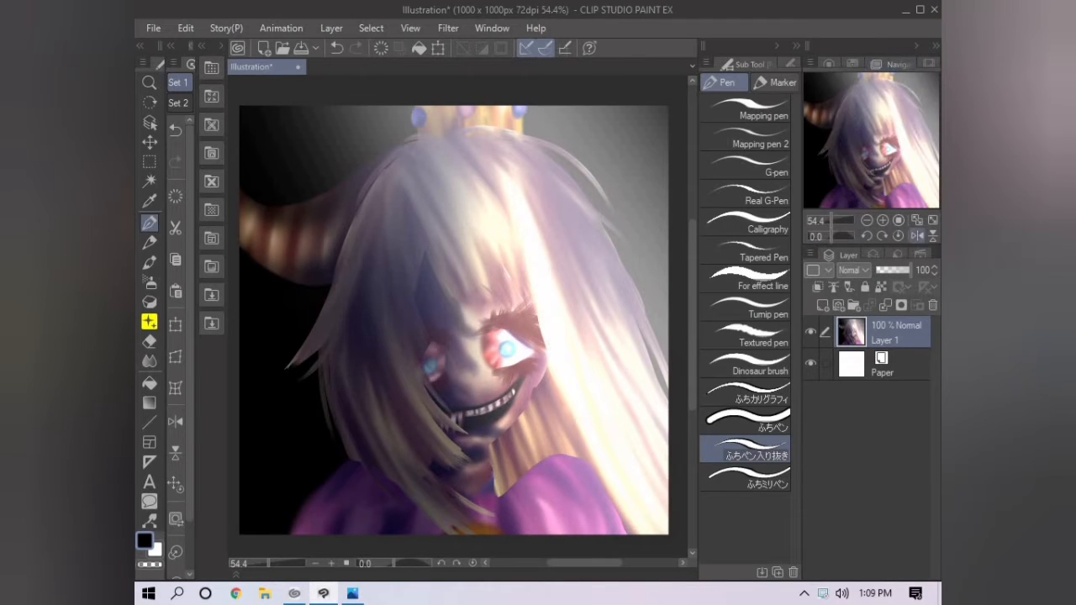
click(918, 237)
- Brush long mid-blue strands down the left side of the hair on Layer 6
mouse_move(375, 273)
mouse_down()
mouse_move(385, 429)
mouse_move(353, 471)
mouse_up()
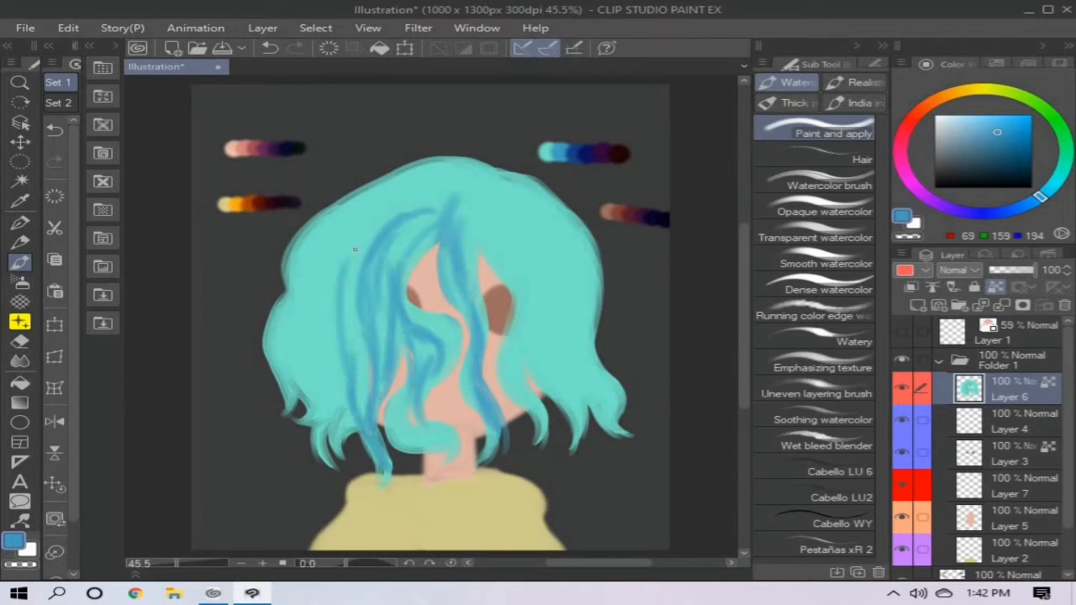
drag(437, 195, 319, 379)
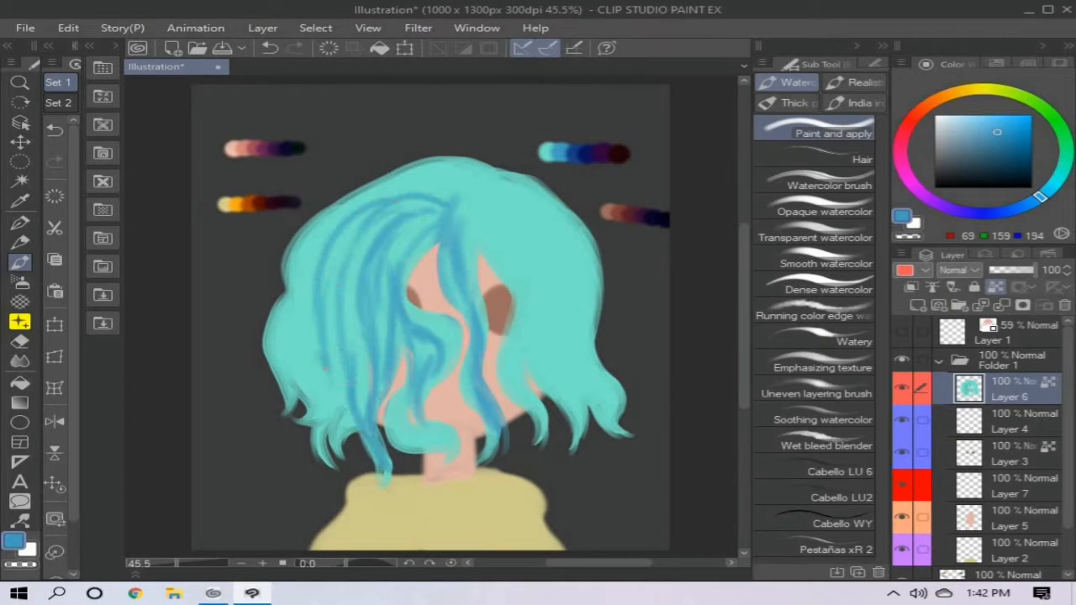
drag(335, 259, 294, 425)
drag(365, 201, 286, 338)
drag(289, 305, 286, 395)
- Brush long mid-blue strands from the parting down the right side of the hair
drag(465, 205, 535, 398)
drag(512, 271, 537, 419)
mouse_move(472, 203)
mouse_down()
mouse_move(557, 369)
mouse_move(555, 407)
mouse_up()
drag(560, 299, 580, 427)
drag(577, 329, 618, 424)
drag(470, 202, 590, 334)
drag(483, 185, 592, 319)
- Add short mid-blue strands fanning out from the parting across the crown
drag(474, 182, 531, 175)
drag(456, 198, 353, 195)
drag(452, 198, 383, 175)
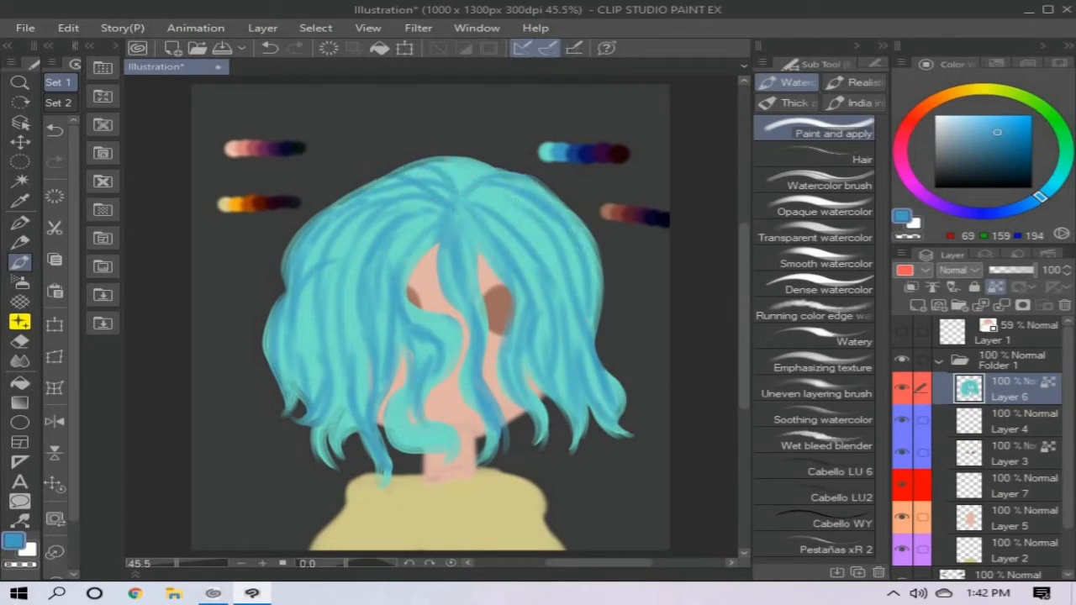
- Shade the curled front lock and the lower left hair tips with mid blue
drag(458, 312, 402, 437)
drag(457, 419, 429, 466)
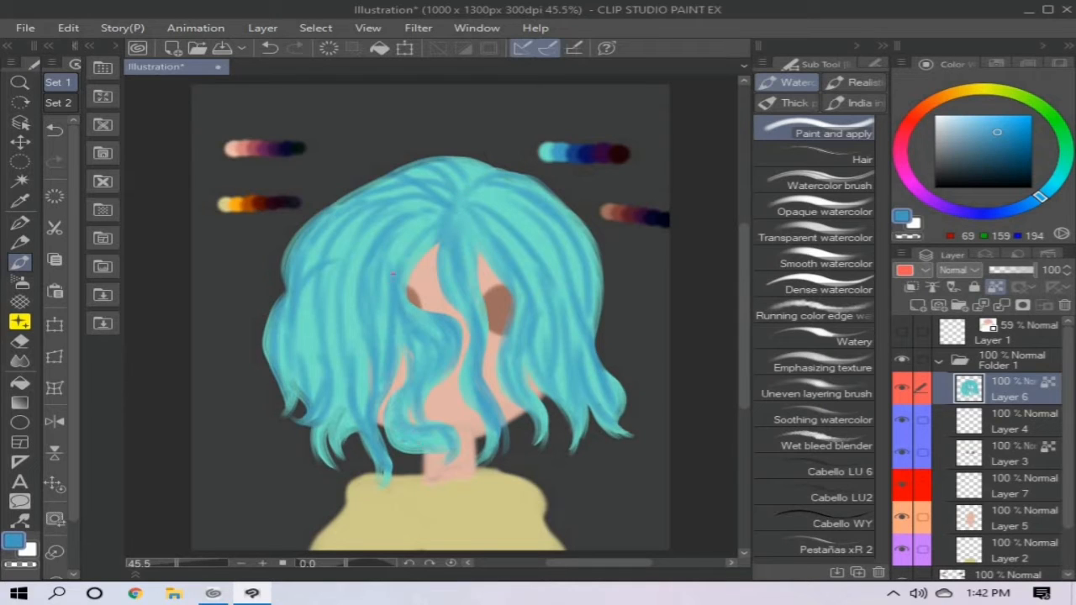
drag(355, 404, 335, 456)
drag(345, 380, 323, 447)
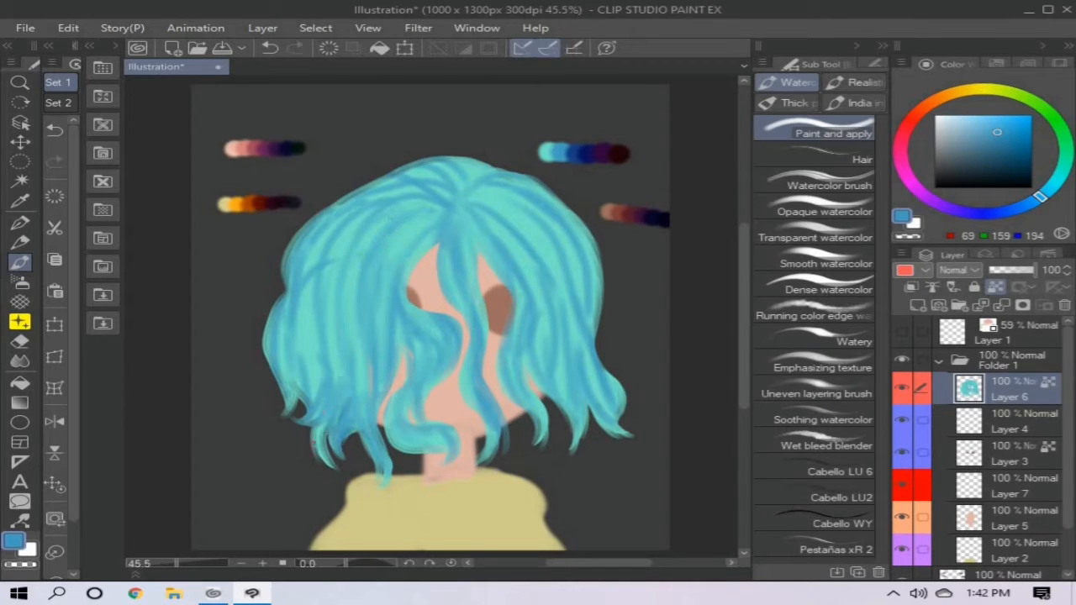
drag(335, 353, 340, 416)
- Deepen the hair's outer edges and the top of the crown with more mid-blue strokes
drag(384, 197, 306, 267)
drag(276, 307, 271, 366)
drag(310, 221, 286, 268)
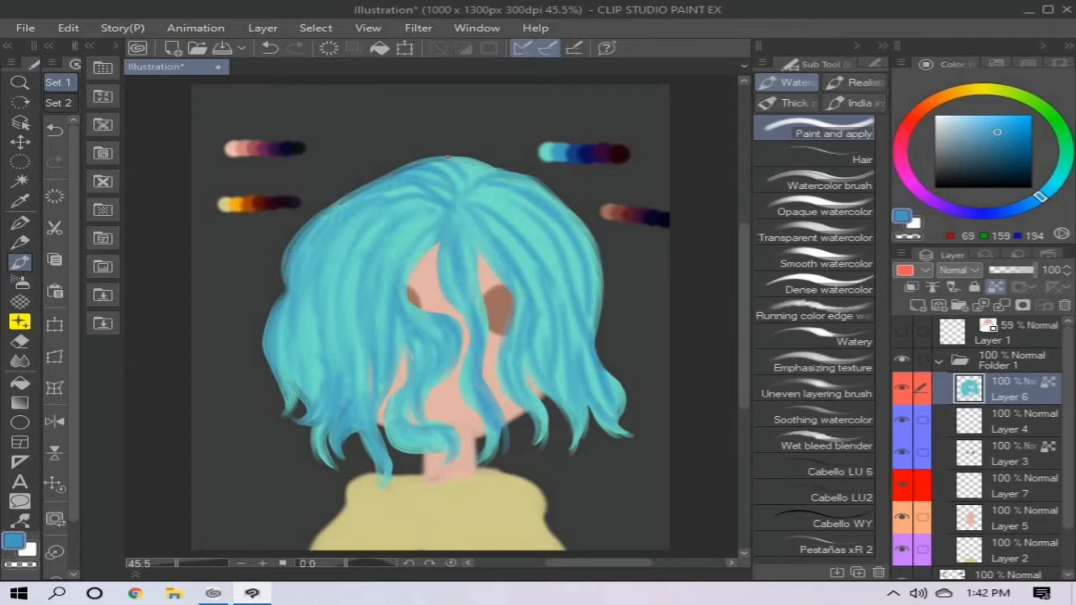
mouse_move(448, 157)
mouse_down()
mouse_move(464, 190)
mouse_move(490, 196)
mouse_move(572, 267)
mouse_up()
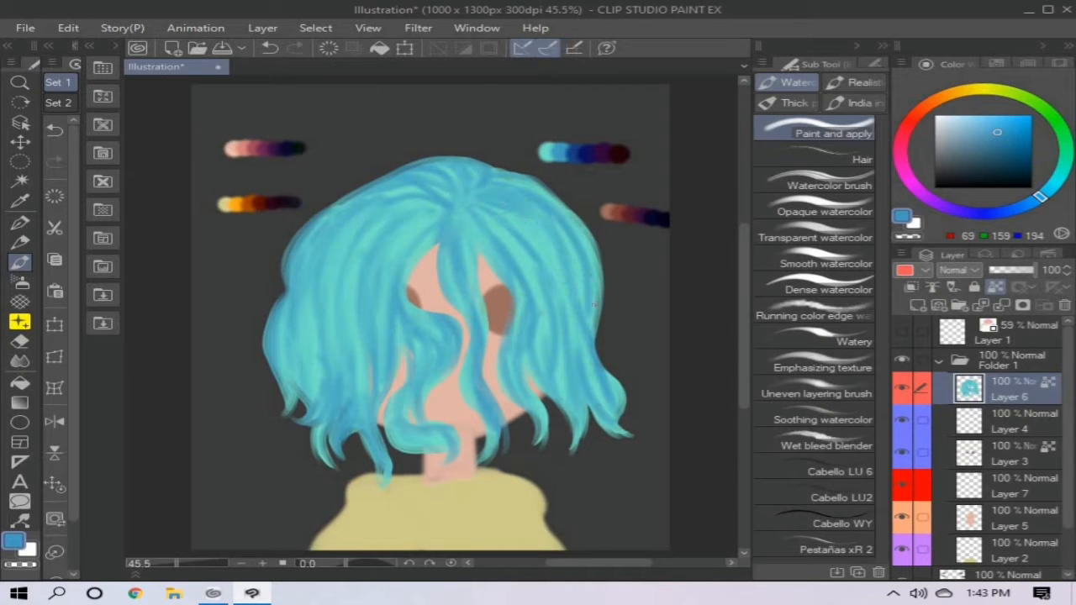
drag(563, 206, 601, 318)
drag(515, 281, 521, 306)
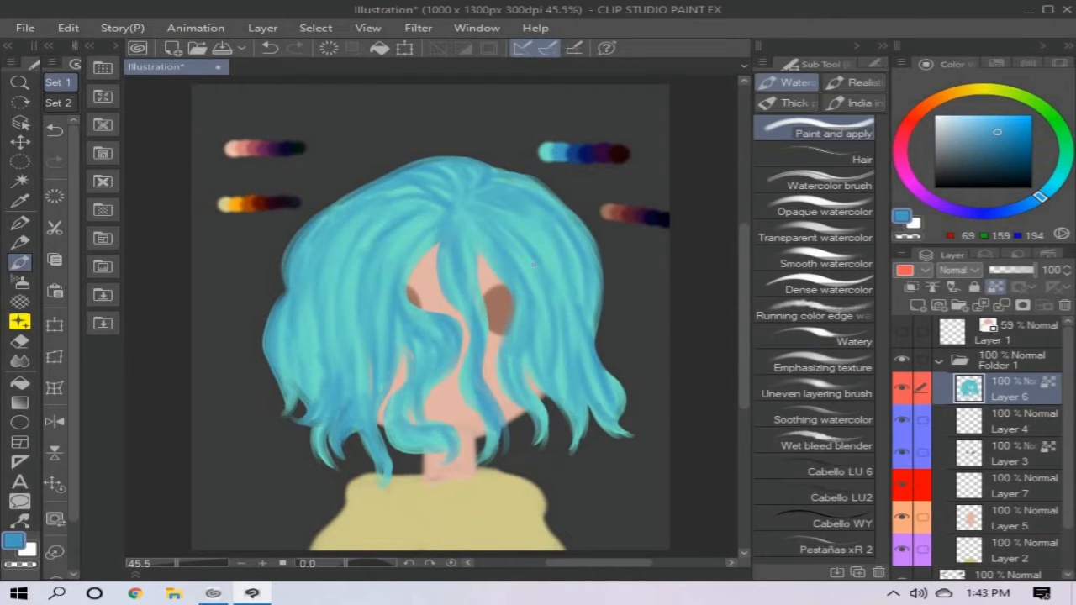
- Sample dark blue (23, 61, 128) from the hair palette and shade the root and lower end of the central lock
alt+click(575, 155)
drag(450, 217, 446, 245)
drag(452, 219, 476, 294)
mouse_move(451, 251)
mouse_down()
mouse_move(474, 330)
mouse_move(459, 309)
mouse_up()
drag(482, 463, 478, 375)
mouse_move(479, 395)
mouse_down()
mouse_move(471, 341)
mouse_move(470, 353)
mouse_up()
drag(480, 367, 476, 304)
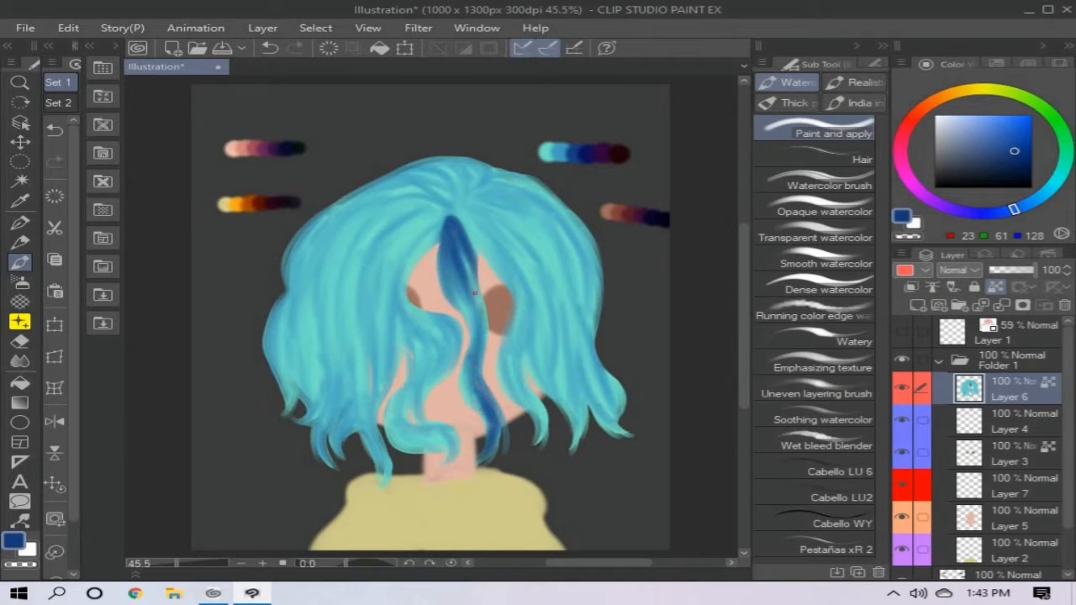
- Shade the wavy lock left of the face and its curled tip with dark blue
drag(445, 222, 397, 340)
drag(393, 282, 444, 376)
mouse_move(408, 306)
mouse_down()
mouse_move(459, 370)
mouse_move(420, 418)
mouse_up()
mouse_move(421, 355)
mouse_down()
mouse_move(454, 435)
mouse_move(449, 459)
mouse_up()
drag(389, 422, 429, 449)
- Add dark blue strands behind the wavy lock and along the left fringe up to the parting
mouse_move(415, 377)
mouse_down()
mouse_move(399, 328)
mouse_move(407, 249)
mouse_move(380, 365)
mouse_up()
drag(388, 334, 370, 412)
drag(375, 261, 361, 390)
mouse_move(446, 221)
mouse_down()
mouse_move(390, 266)
mouse_move(388, 243)
mouse_up()
- Shade the locks framing the right side of the face with dark blue from the parting to the tip
mouse_move(437, 216)
mouse_down()
mouse_move(370, 268)
mouse_move(490, 239)
mouse_move(510, 268)
mouse_up()
drag(505, 348, 539, 441)
drag(518, 284, 530, 390)
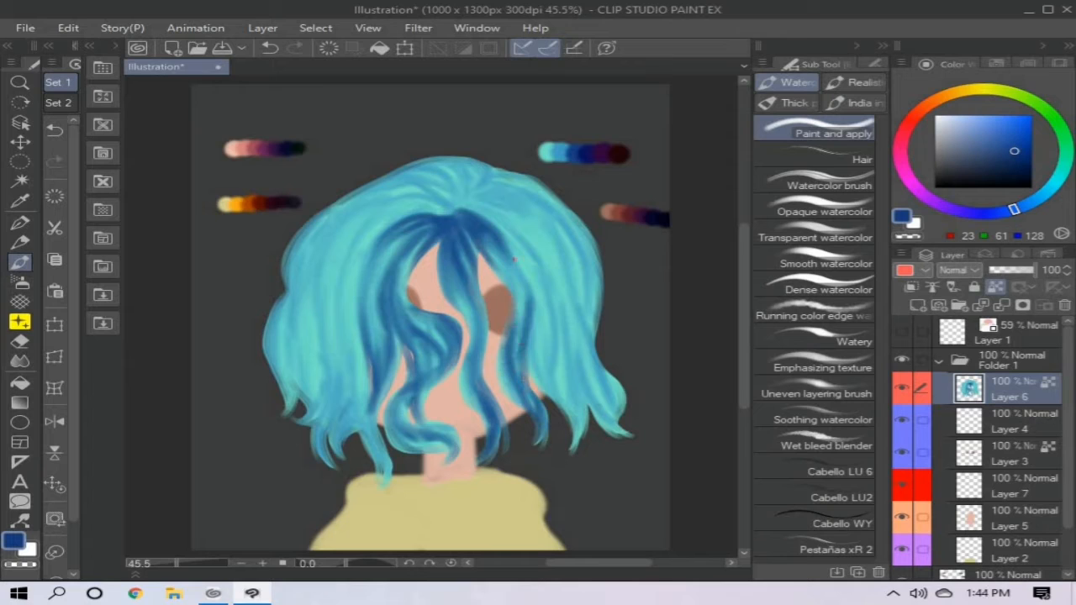
drag(486, 244, 520, 289)
drag(526, 340, 540, 360)
- Continue dark blue shading through the right side's mid strands and the outer flicked tips
drag(528, 293, 536, 385)
drag(540, 363, 576, 451)
drag(540, 343, 573, 424)
drag(577, 346, 584, 439)
drag(558, 308, 580, 412)
mouse_move(476, 217)
mouse_down()
mouse_move(535, 266)
mouse_move(553, 319)
mouse_up()
drag(513, 244, 546, 289)
drag(591, 402, 628, 438)
drag(593, 380, 629, 435)
drag(575, 328, 623, 411)
drag(569, 276, 585, 323)
- Shade the left hair strands in dark blue from the parting down to the long pointed tip
drag(424, 216, 352, 282)
mouse_move(414, 213)
mouse_down()
mouse_move(361, 239)
mouse_move(343, 299)
mouse_up()
drag(360, 421, 388, 480)
drag(344, 357, 391, 483)
drag(355, 361, 390, 471)
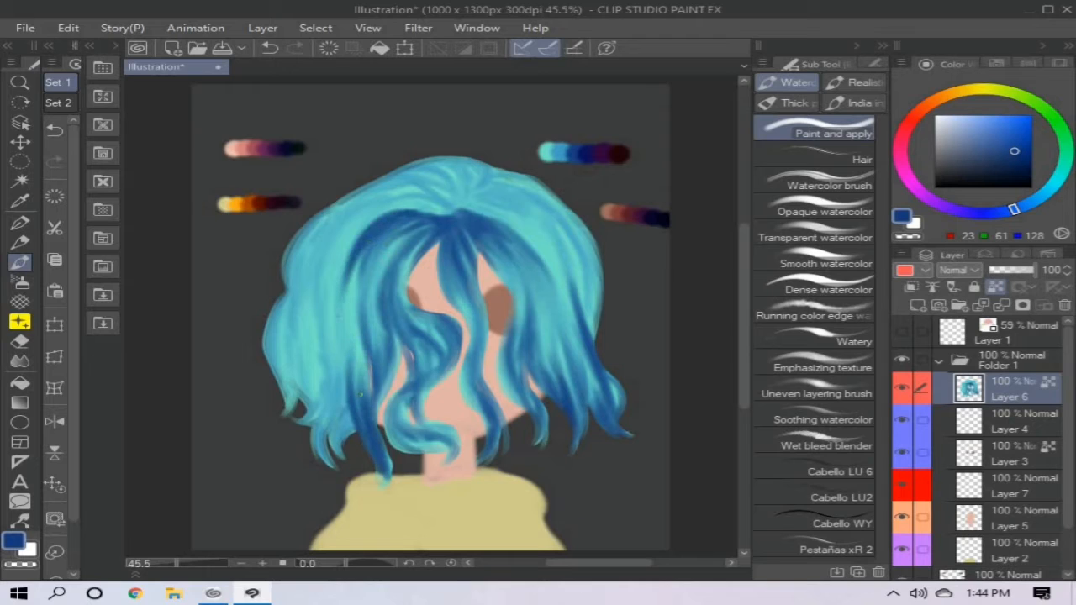
drag(361, 336, 351, 411)
drag(375, 241, 338, 321)
- Extend the dark blue shading over the outer left and right hair, the crown and the central lock
mouse_move(420, 377)
mouse_down()
mouse_move(340, 437)
mouse_move(353, 256)
mouse_move(318, 429)
mouse_move(303, 379)
mouse_move(336, 231)
mouse_move(267, 337)
mouse_move(286, 404)
mouse_move(278, 336)
mouse_move(313, 217)
mouse_move(505, 206)
mouse_move(522, 178)
mouse_move(586, 301)
mouse_move(561, 212)
mouse_up()
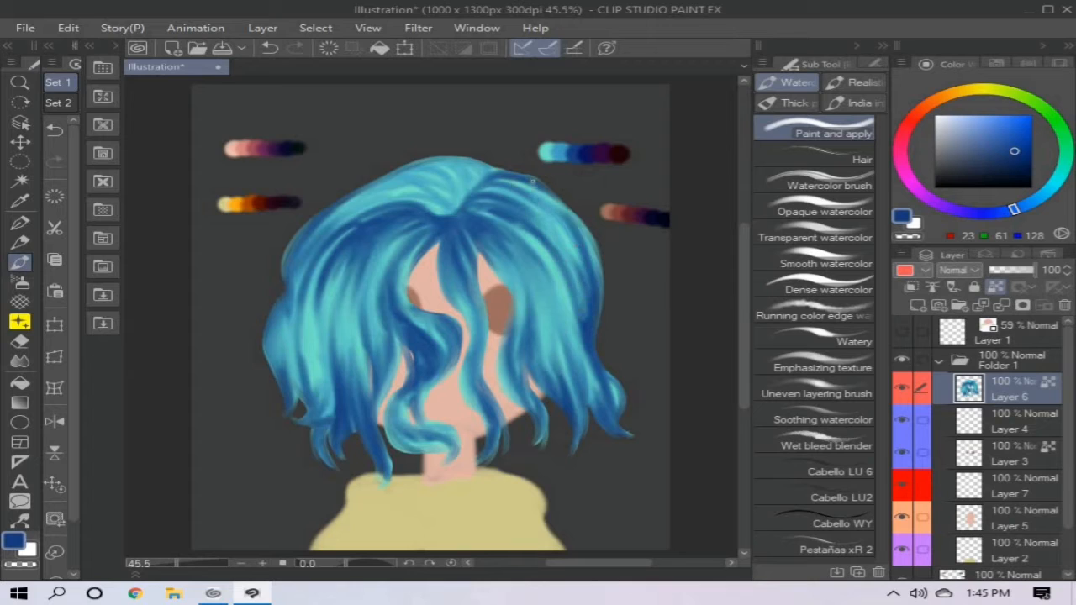
drag(599, 307, 531, 180)
mouse_move(451, 217)
mouse_down()
mouse_move(430, 194)
mouse_move(379, 179)
mouse_move(336, 210)
mouse_move(437, 202)
mouse_move(454, 172)
mouse_move(446, 224)
mouse_move(452, 204)
mouse_move(462, 301)
mouse_move(453, 314)
mouse_up()
- Sample navy (14, 15, 90) from the hair palette and deepen the shadows at the roots, locks and hair tips
alt+click(584, 159)
mouse_move(459, 266)
mouse_down()
mouse_move(491, 445)
mouse_move(470, 353)
mouse_move(495, 415)
mouse_move(467, 286)
mouse_move(472, 239)
mouse_move(504, 278)
mouse_move(498, 286)
mouse_up()
mouse_move(534, 417)
mouse_down()
mouse_move(523, 353)
mouse_move(530, 370)
mouse_move(506, 395)
mouse_move(565, 410)
mouse_move(547, 361)
mouse_move(571, 420)
mouse_move(537, 272)
mouse_move(496, 229)
mouse_move(551, 292)
mouse_up()
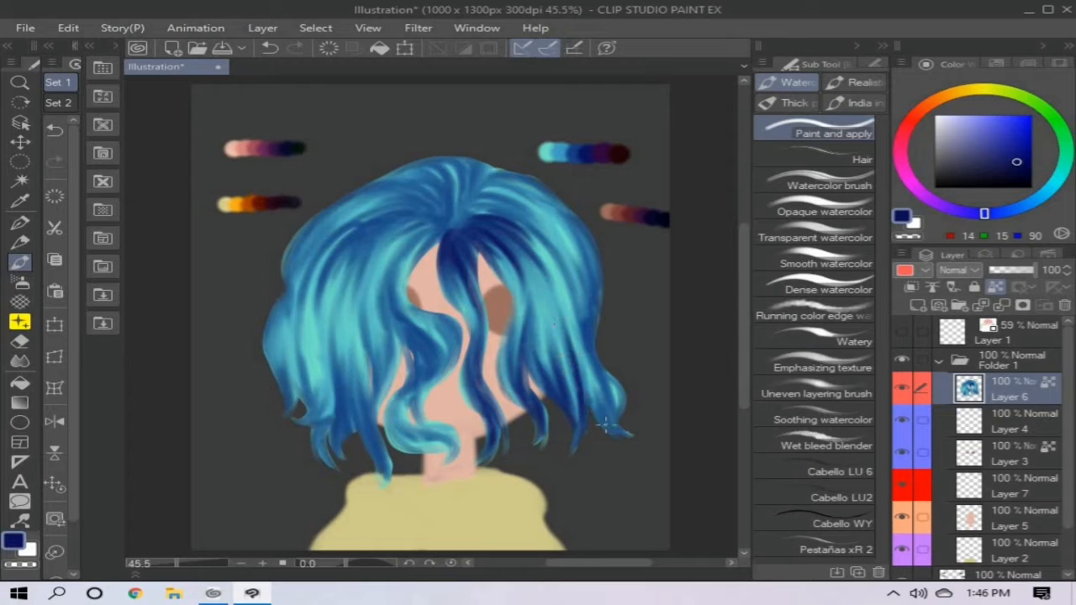
mouse_move(604, 427)
mouse_down()
mouse_move(584, 362)
mouse_move(606, 421)
mouse_move(614, 417)
mouse_move(594, 376)
mouse_move(576, 273)
mouse_move(557, 259)
mouse_move(594, 362)
mouse_move(593, 261)
mouse_move(472, 213)
mouse_move(543, 181)
mouse_move(514, 210)
mouse_move(481, 190)
mouse_move(556, 196)
mouse_move(588, 237)
mouse_move(556, 182)
mouse_move(475, 215)
mouse_move(509, 210)
mouse_move(520, 195)
mouse_move(438, 178)
mouse_move(446, 233)
mouse_move(401, 243)
mouse_move(425, 337)
mouse_move(415, 345)
mouse_move(417, 377)
mouse_move(422, 335)
mouse_move(384, 400)
mouse_move(403, 380)
mouse_move(385, 420)
mouse_move(396, 398)
mouse_move(455, 460)
mouse_move(423, 431)
mouse_move(433, 427)
mouse_move(394, 439)
mouse_move(414, 380)
mouse_move(425, 382)
mouse_move(402, 405)
mouse_move(431, 397)
mouse_move(444, 354)
mouse_move(406, 389)
mouse_move(451, 223)
mouse_move(392, 278)
mouse_move(441, 233)
mouse_move(396, 190)
mouse_move(358, 305)
mouse_move(370, 415)
mouse_move(351, 401)
mouse_move(337, 253)
mouse_move(325, 286)
mouse_move(337, 457)
mouse_move(346, 414)
mouse_move(300, 336)
mouse_move(328, 416)
mouse_move(317, 336)
mouse_move(383, 221)
mouse_move(298, 304)
mouse_move(286, 396)
mouse_move(267, 349)
mouse_move(291, 420)
mouse_up()
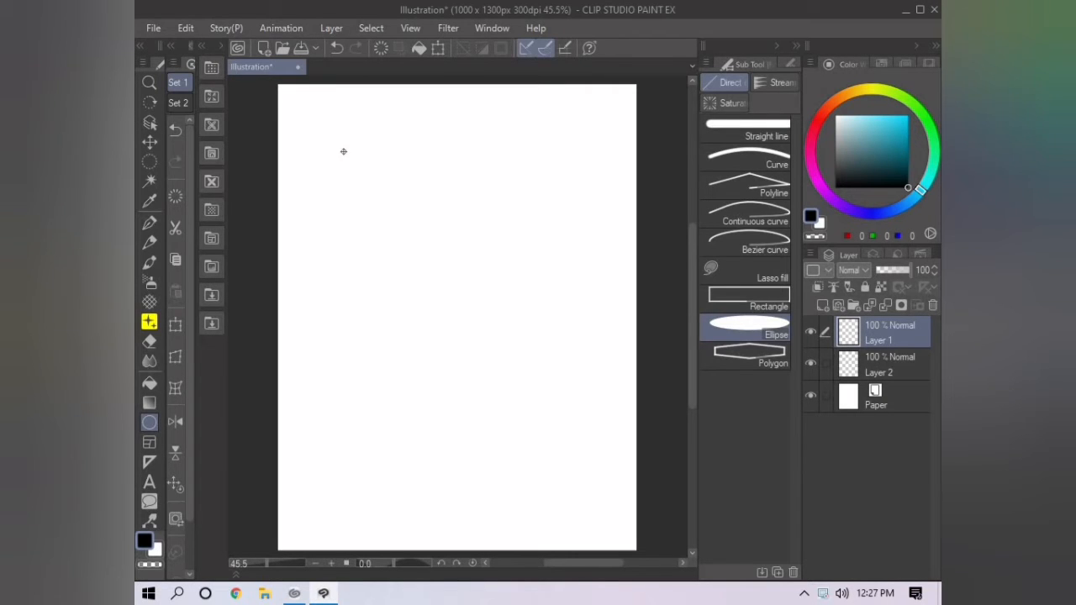
- Draw a filled black ellipse on Layer 1 and a looping cyan (0, 218, 255) Mapping pen stroke on Layer 2 beneath it
drag(344, 152, 598, 460)
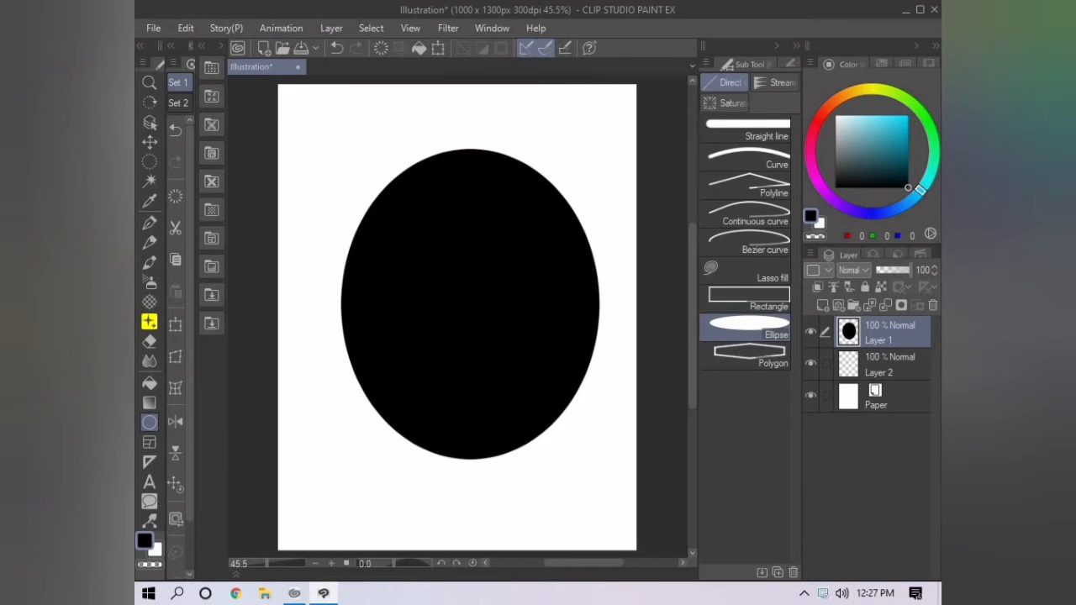
click(883, 365)
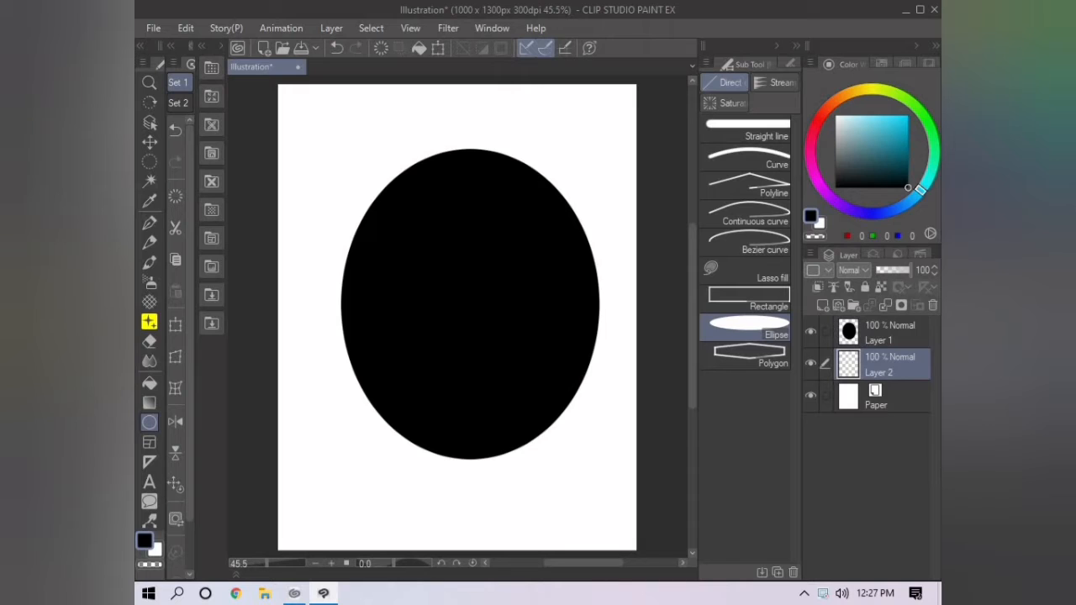
click(908, 115)
key(p)
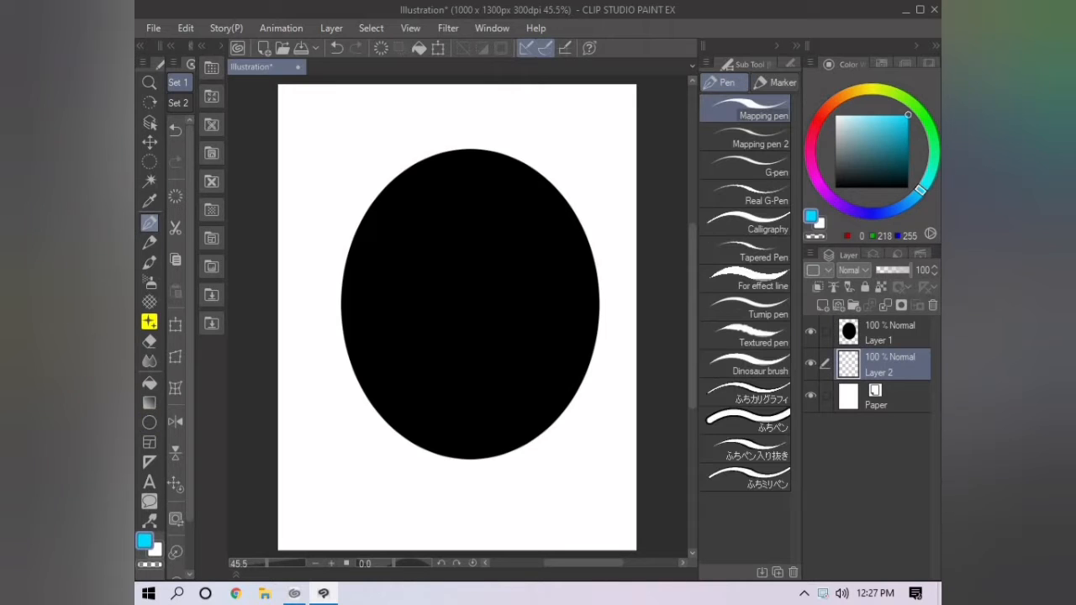
mouse_move(606, 162)
mouse_down()
mouse_move(373, 282)
mouse_move(512, 379)
mouse_move(577, 446)
mouse_move(362, 328)
mouse_move(619, 159)
mouse_up()
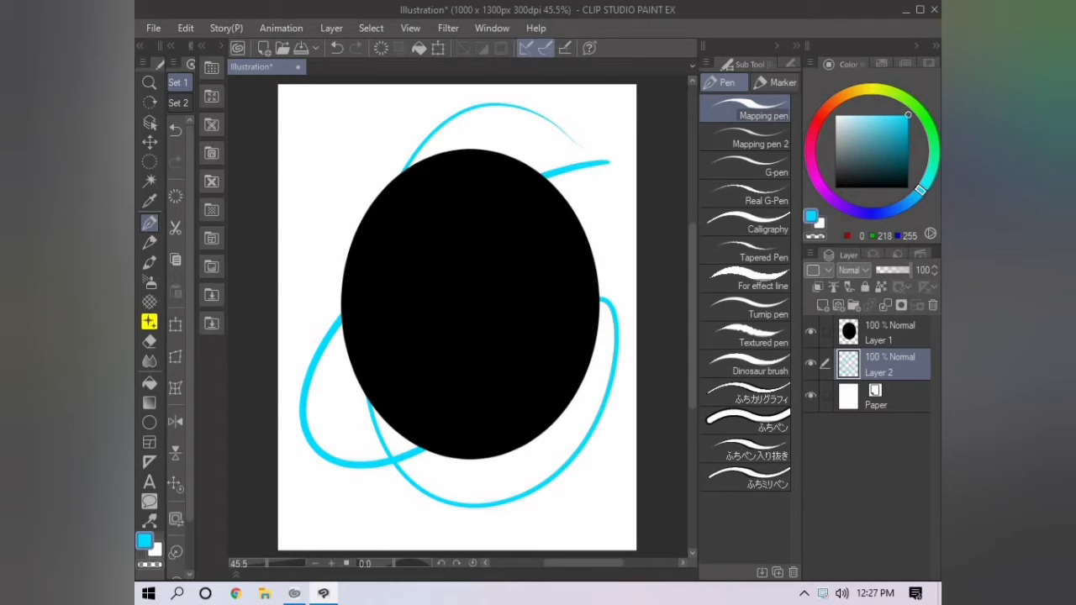
- Move Layer 2 above Layer 1 so the cyan stroke sits in front of the black ellipse
shift+click(891, 338)
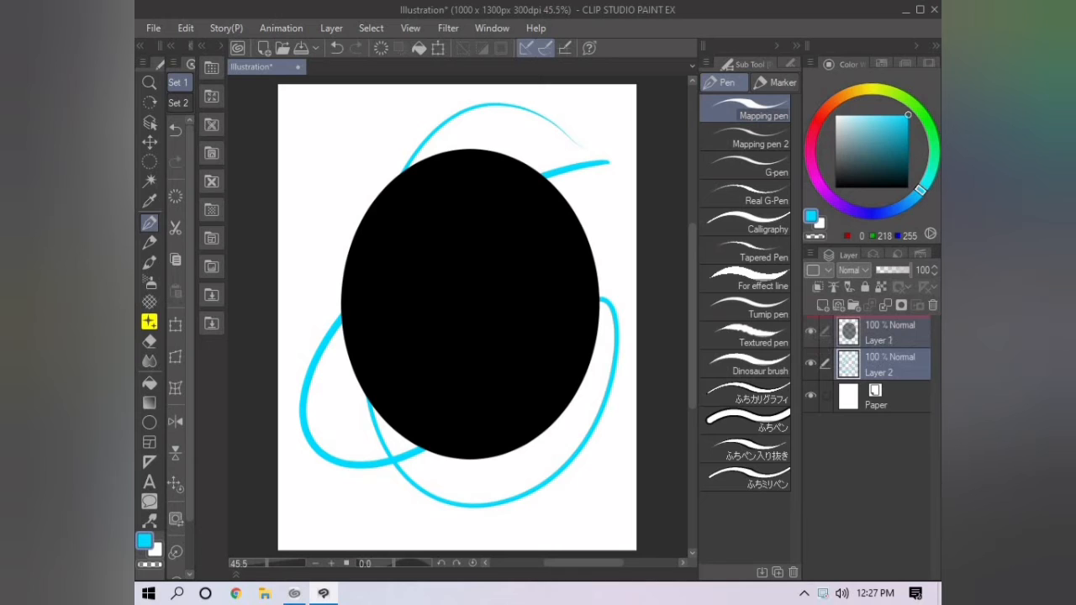
drag(892, 365, 892, 326)
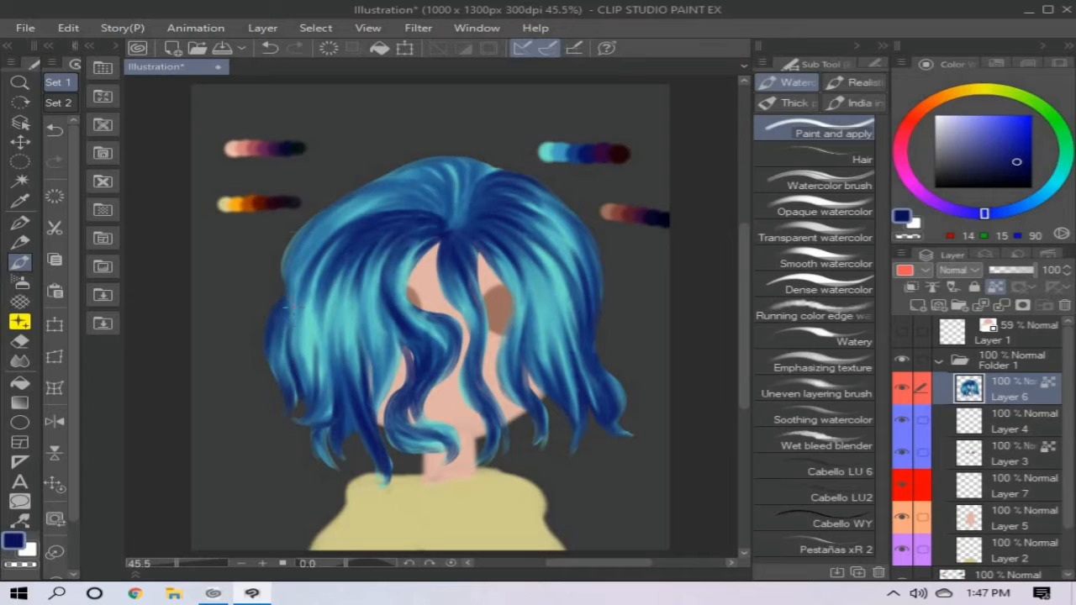
- Return to the character and extend the navy shading over the upper left hair and the crown down to the parting
mouse_move(292, 308)
mouse_down()
mouse_move(311, 224)
mouse_move(361, 210)
mouse_up()
mouse_move(291, 259)
mouse_down()
mouse_move(417, 189)
mouse_move(416, 206)
mouse_move(451, 227)
mouse_up()
drag(394, 175, 454, 207)
drag(430, 162, 464, 221)
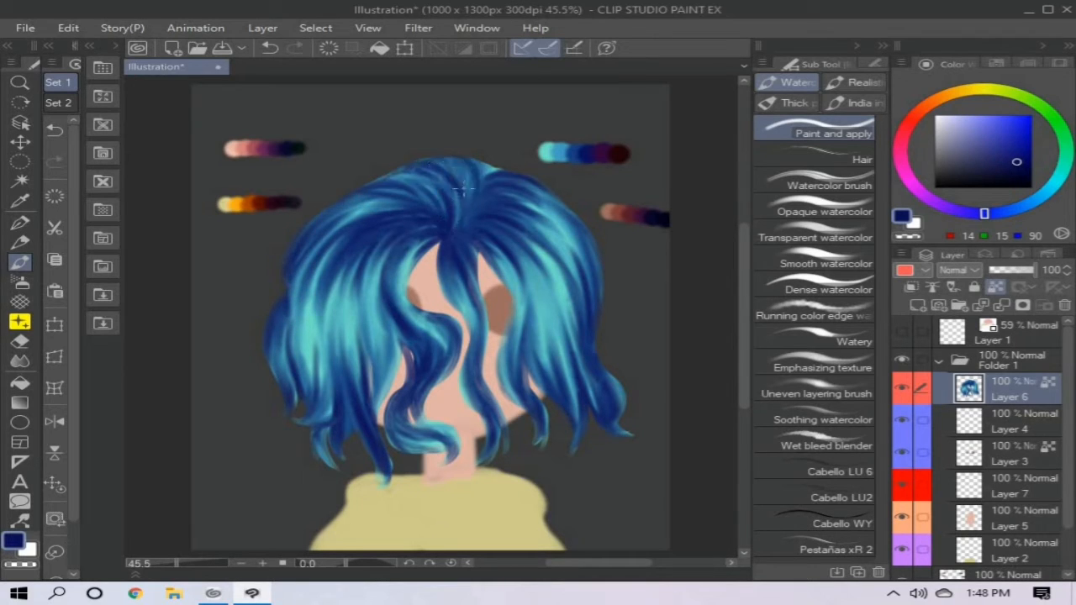
drag(476, 162, 458, 196)
- Deepen the wavy front lock over the face with repeated navy strokes along its curve
mouse_move(427, 314)
mouse_down()
mouse_move(433, 361)
mouse_move(407, 330)
mouse_up()
mouse_move(424, 230)
mouse_down()
mouse_move(390, 276)
mouse_move(400, 281)
mouse_up()
drag(408, 317, 441, 367)
mouse_move(404, 261)
mouse_down()
mouse_move(394, 294)
mouse_move(435, 370)
mouse_up()
drag(416, 325, 432, 373)
drag(405, 306, 432, 366)
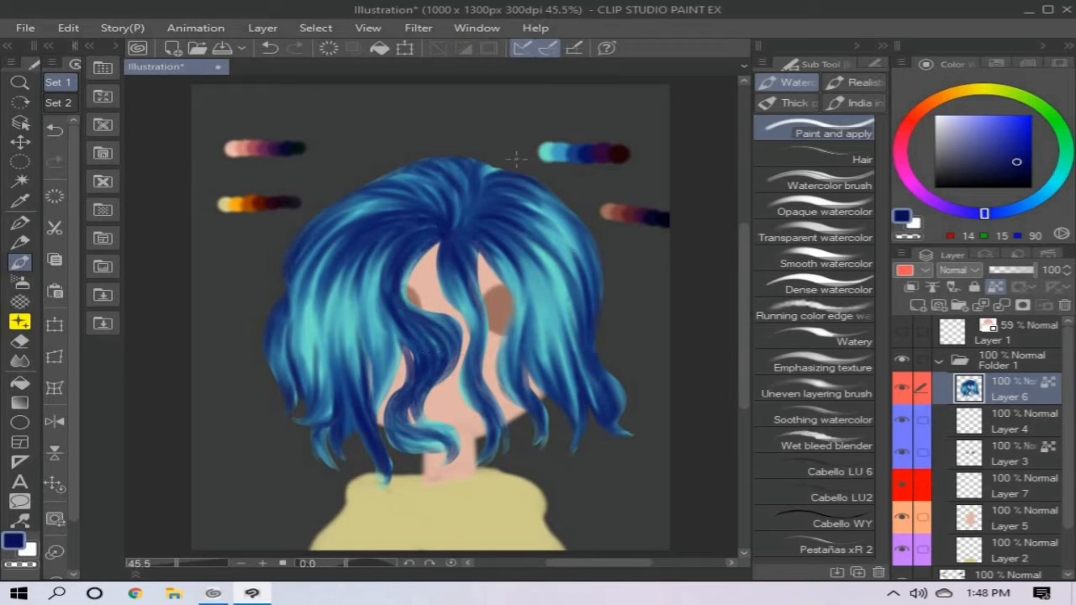
- Sample dark purple (50, 5, 61) from the hair palette and shade the wavy lock and left strands from the parting to the tips
alt+click(602, 155)
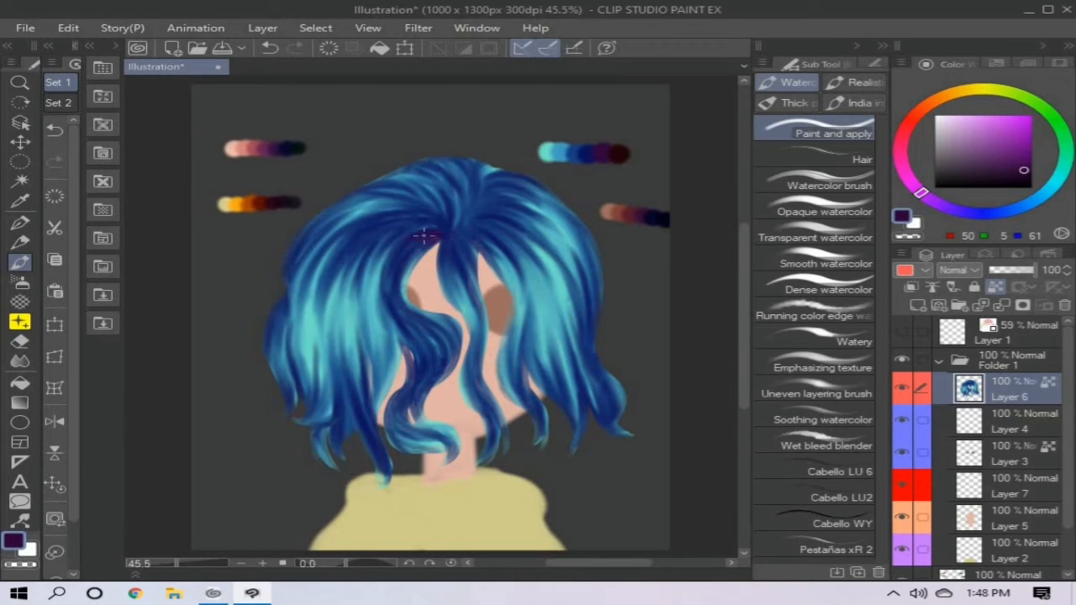
mouse_move(424, 237)
mouse_down()
mouse_move(434, 346)
mouse_move(407, 313)
mouse_move(430, 355)
mouse_move(402, 316)
mouse_move(436, 346)
mouse_move(411, 414)
mouse_move(422, 370)
mouse_move(421, 419)
mouse_up()
mouse_move(418, 237)
mouse_down()
mouse_move(349, 290)
mouse_move(370, 303)
mouse_move(378, 407)
mouse_move(381, 292)
mouse_move(384, 479)
mouse_up()
drag(344, 326, 337, 446)
mouse_move(296, 416)
mouse_down()
mouse_move(311, 391)
mouse_move(305, 413)
mouse_move(333, 254)
mouse_move(279, 310)
mouse_move(328, 234)
mouse_move(301, 277)
mouse_move(286, 392)
mouse_up()
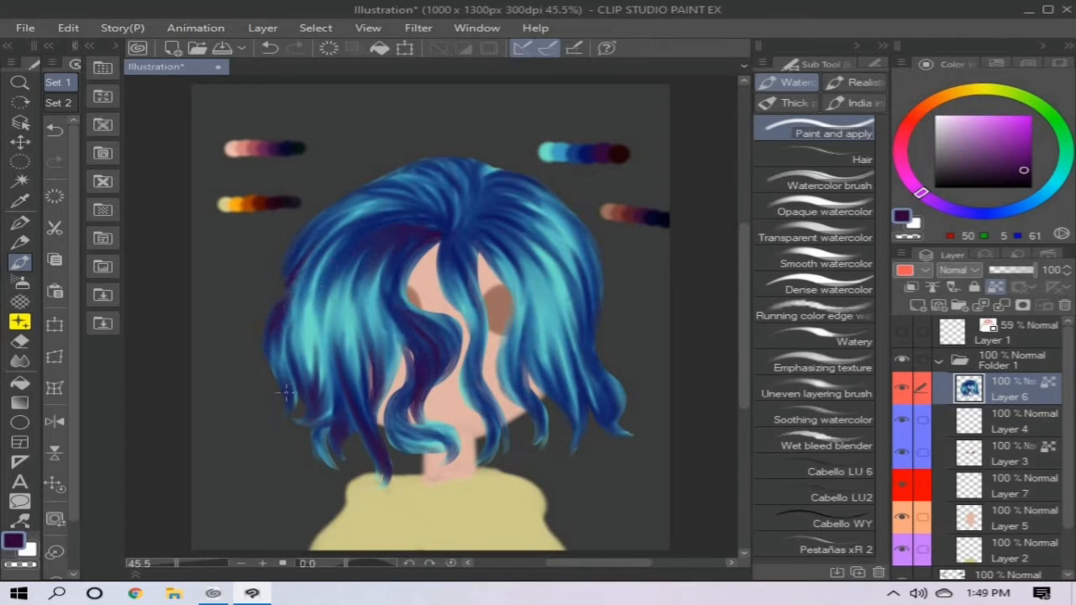
- Shade the central lock and the right-hand hair in dark purple, from the roots to the pointed tips
drag(447, 244, 458, 279)
drag(488, 459, 484, 417)
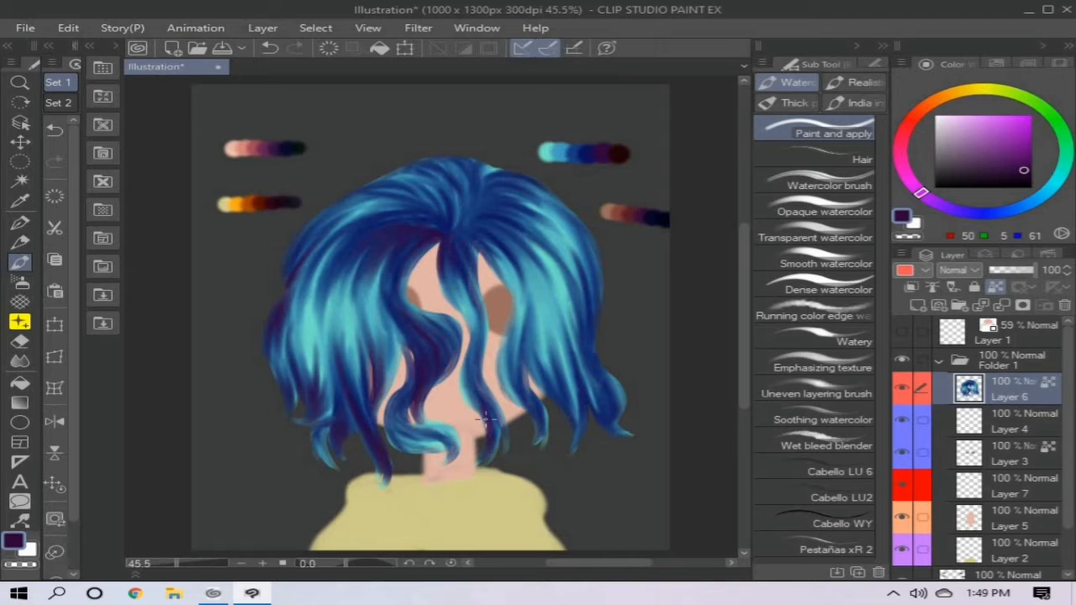
drag(478, 239, 506, 260)
drag(539, 432, 516, 339)
mouse_move(464, 232)
mouse_down()
mouse_move(534, 219)
mouse_move(545, 181)
mouse_up()
drag(549, 396, 519, 267)
drag(562, 412, 570, 385)
drag(580, 441, 582, 351)
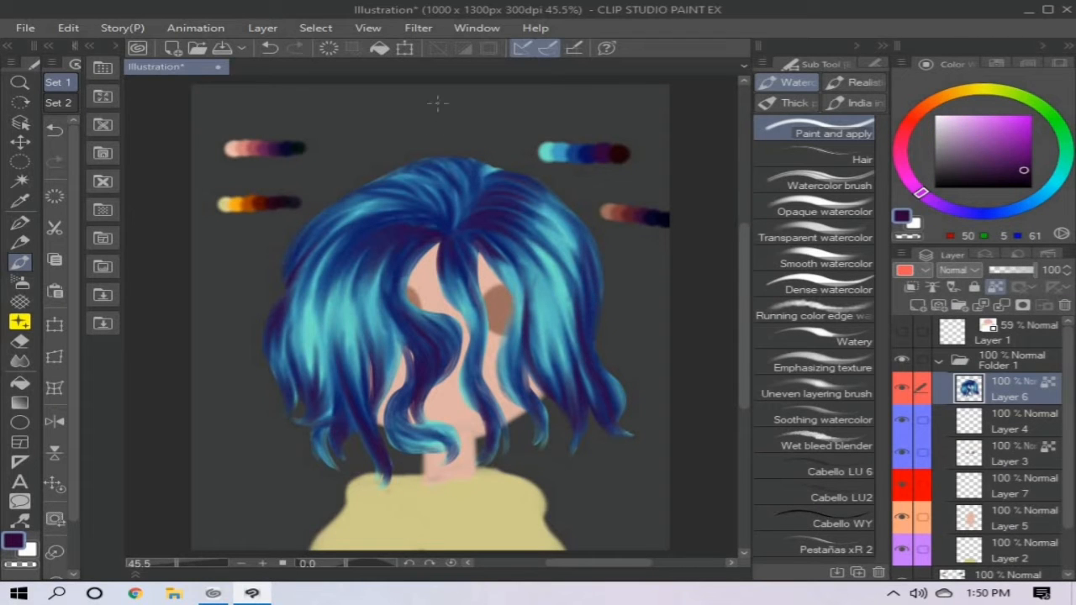
- Add dark purple shadows at the parting, the outer left strands, the curled tip and the top of the crown
drag(450, 233, 470, 171)
mouse_move(439, 215)
mouse_down()
mouse_move(371, 187)
mouse_move(344, 247)
mouse_move(352, 210)
mouse_move(284, 279)
mouse_move(284, 356)
mouse_up()
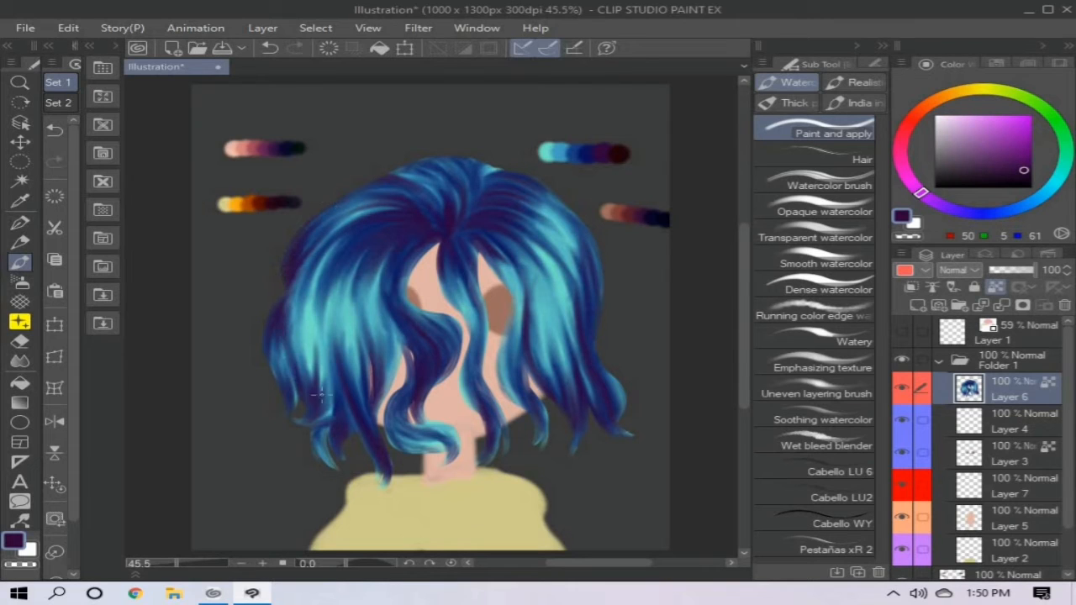
drag(291, 306, 308, 401)
drag(390, 398, 440, 441)
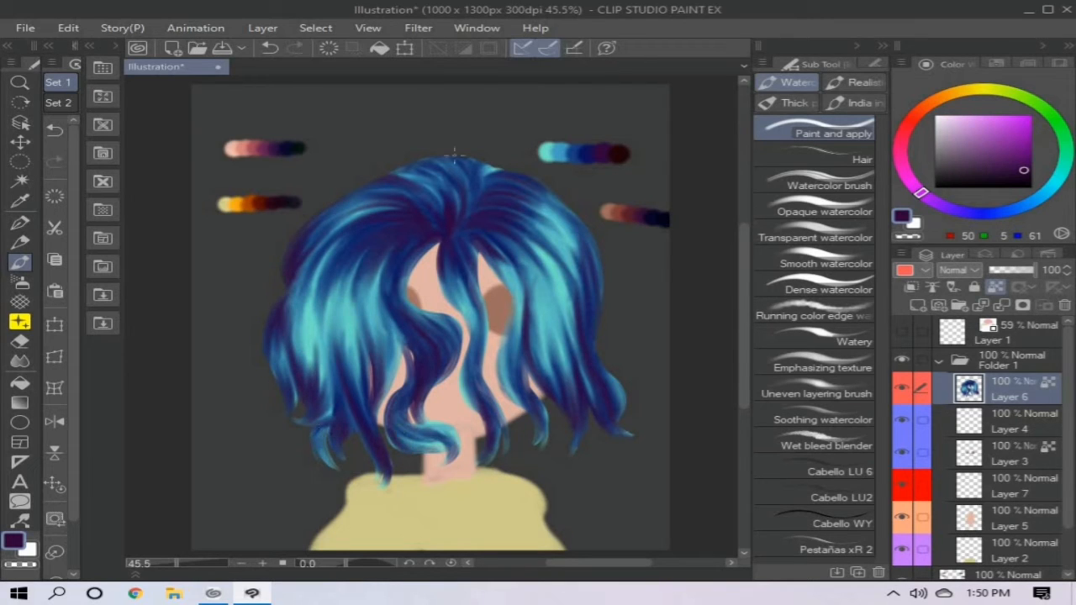
drag(401, 169, 449, 178)
mouse_move(447, 158)
mouse_down()
mouse_move(473, 157)
mouse_move(481, 185)
mouse_up()
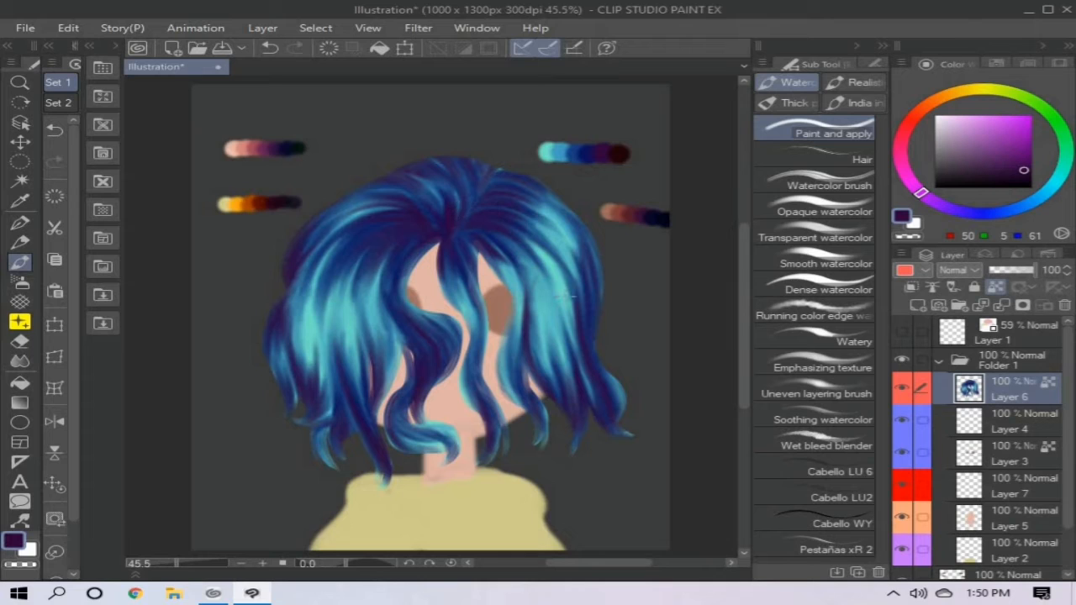
- Sample dark maroon (33, 1, 8) and use the Watercolor brush to darken the left hair, central lock and strands beside the parting
alt+click(622, 153)
key(b)
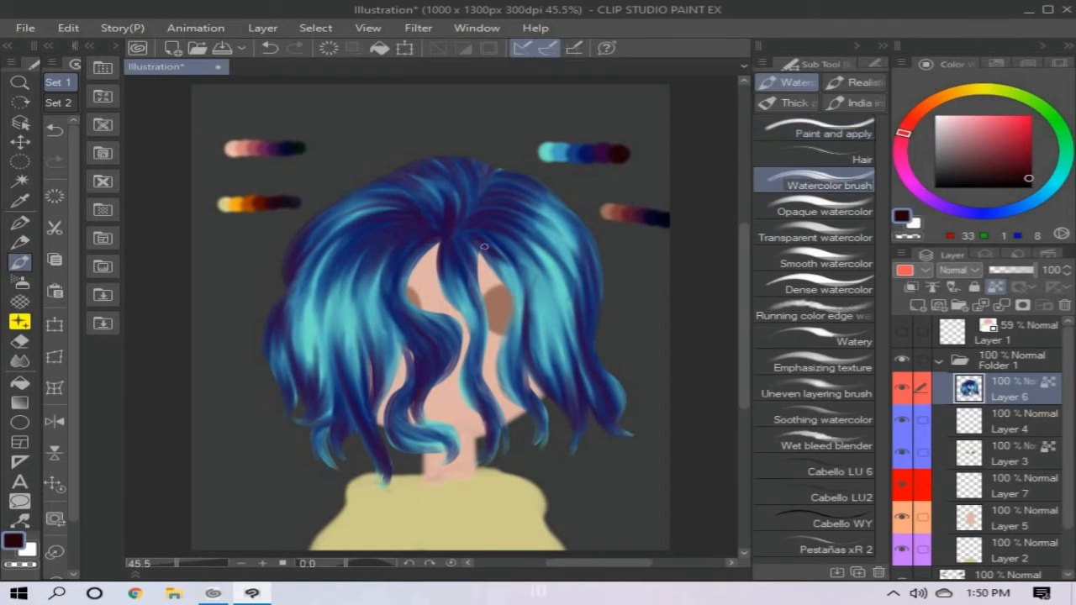
mouse_move(451, 259)
mouse_down()
mouse_move(446, 291)
mouse_move(415, 243)
mouse_up()
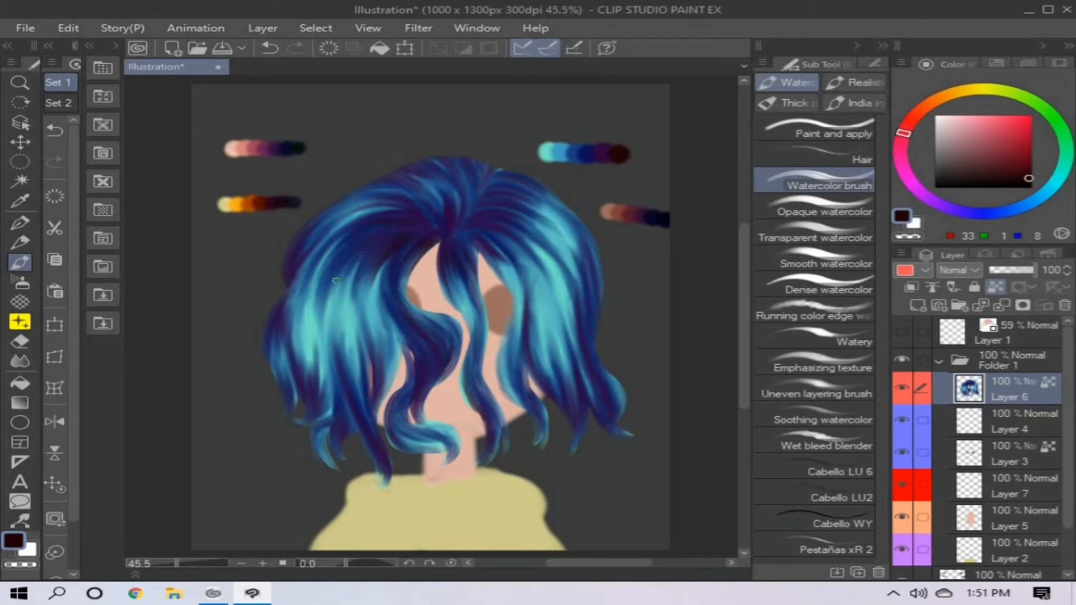
mouse_move(282, 309)
mouse_down()
mouse_move(282, 410)
mouse_move(313, 273)
mouse_up()
drag(343, 375, 312, 437)
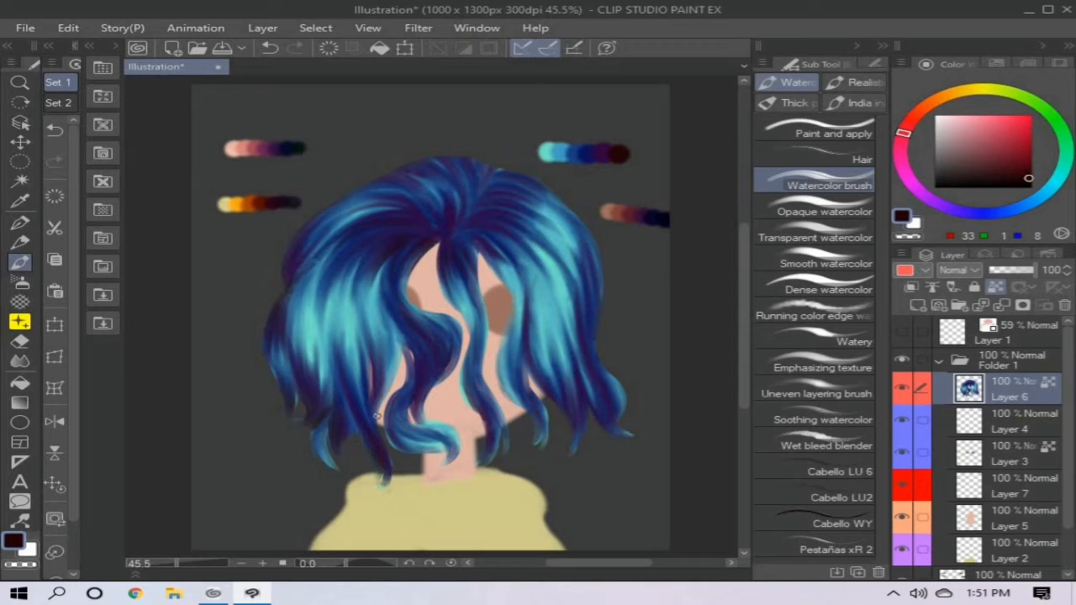
drag(397, 349, 376, 413)
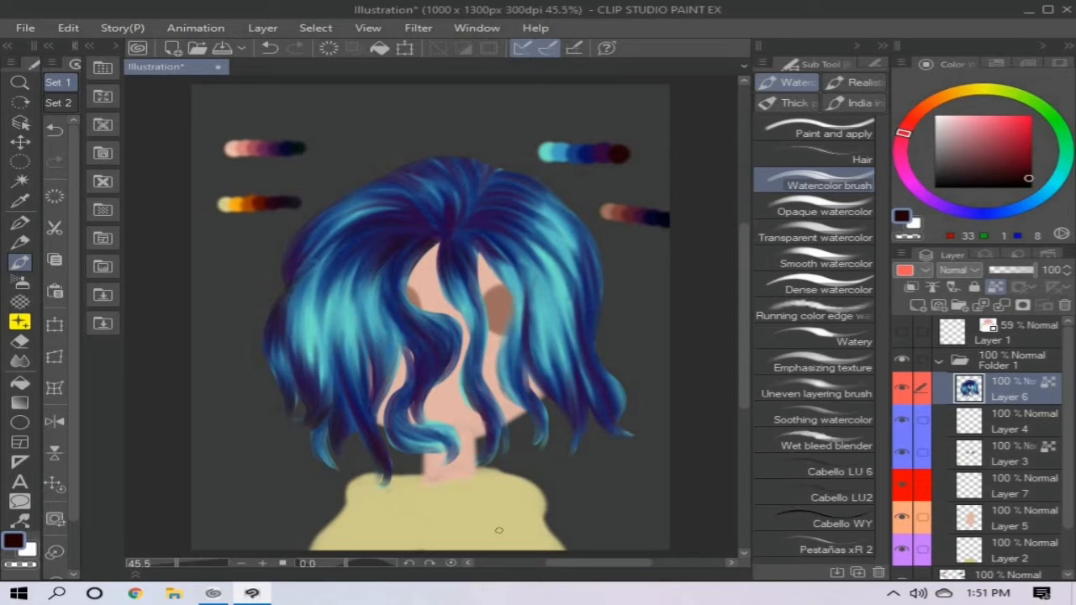
drag(476, 412, 462, 367)
drag(469, 240, 516, 282)
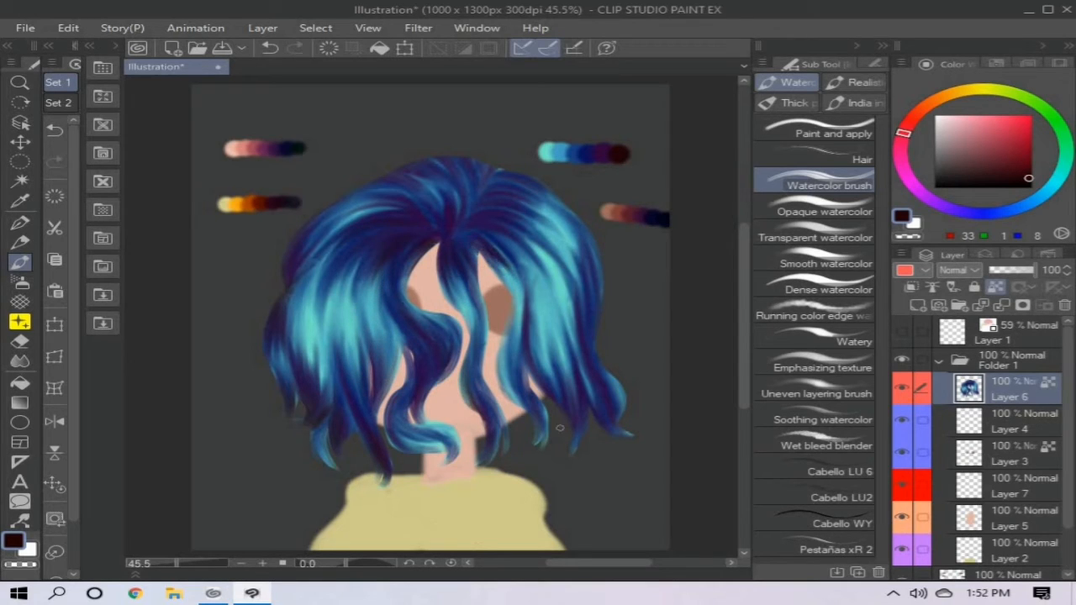
- Unlock Layer 6's transparent pixels and paint dark maroon shadows over the inner right strands and the right-hand roots
click(997, 287)
drag(469, 241, 509, 272)
drag(505, 414, 528, 363)
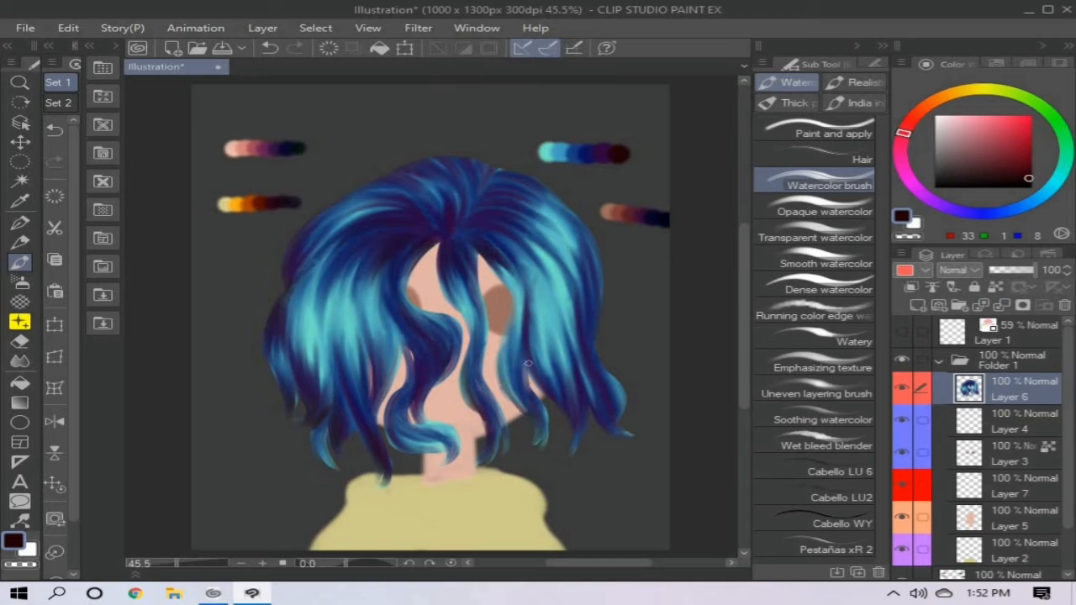
drag(498, 226, 533, 247)
mouse_move(493, 215)
mouse_down()
mouse_move(540, 229)
mouse_move(543, 217)
mouse_up()
drag(491, 173, 560, 201)
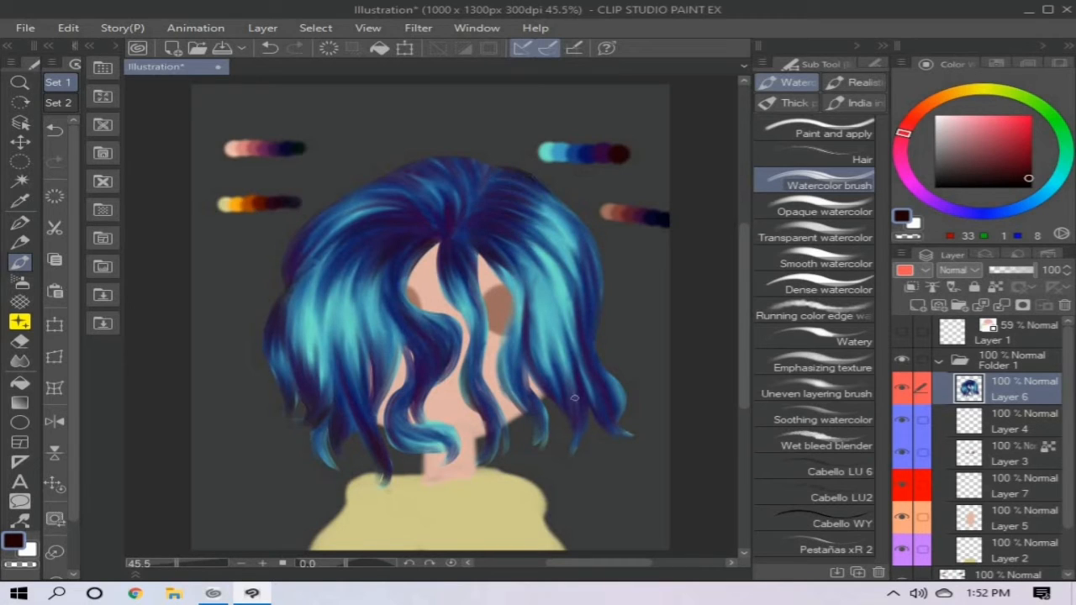
- Paint dark maroon strokes through the outer right strands and their flicked tips
drag(559, 392, 541, 321)
mouse_move(580, 401)
mouse_down()
mouse_move(560, 320)
mouse_move(595, 386)
mouse_move(619, 400)
mouse_up()
drag(575, 269, 588, 333)
drag(566, 241, 588, 331)
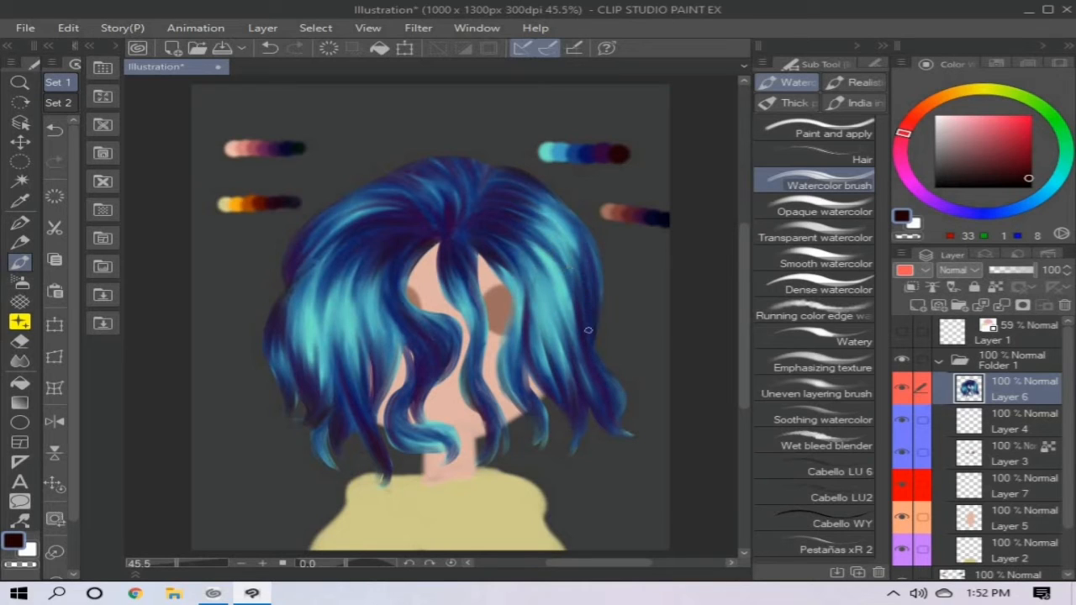
- Add dark maroon strands along the central lock, the curled end of the wavy lock and the lower left tips
mouse_move(439, 246)
mouse_down()
mouse_move(468, 326)
mouse_move(469, 402)
mouse_up()
drag(464, 388, 483, 437)
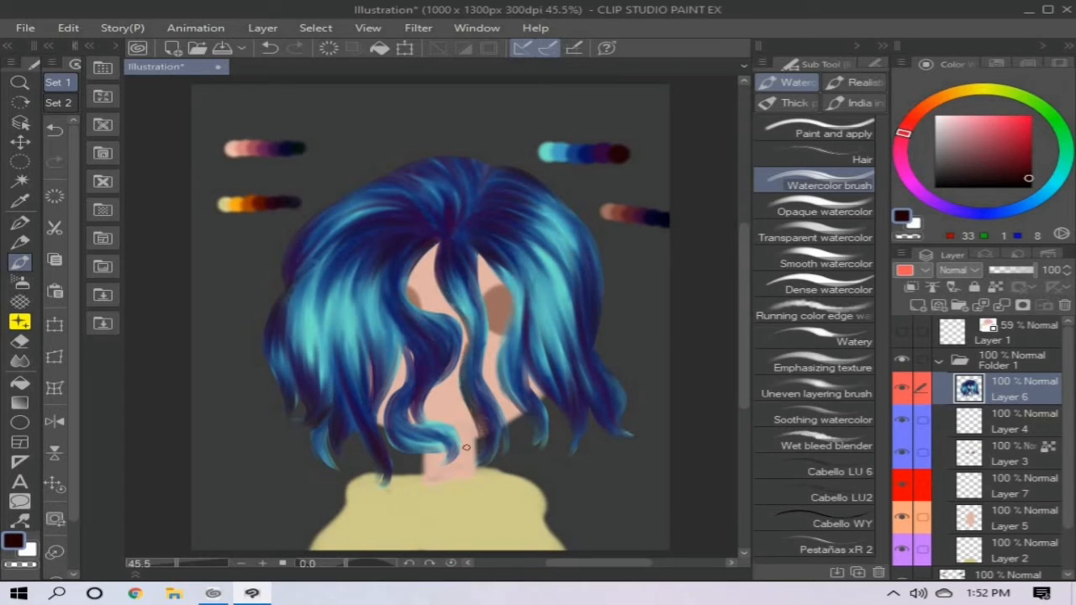
drag(412, 420, 461, 431)
drag(349, 402, 360, 443)
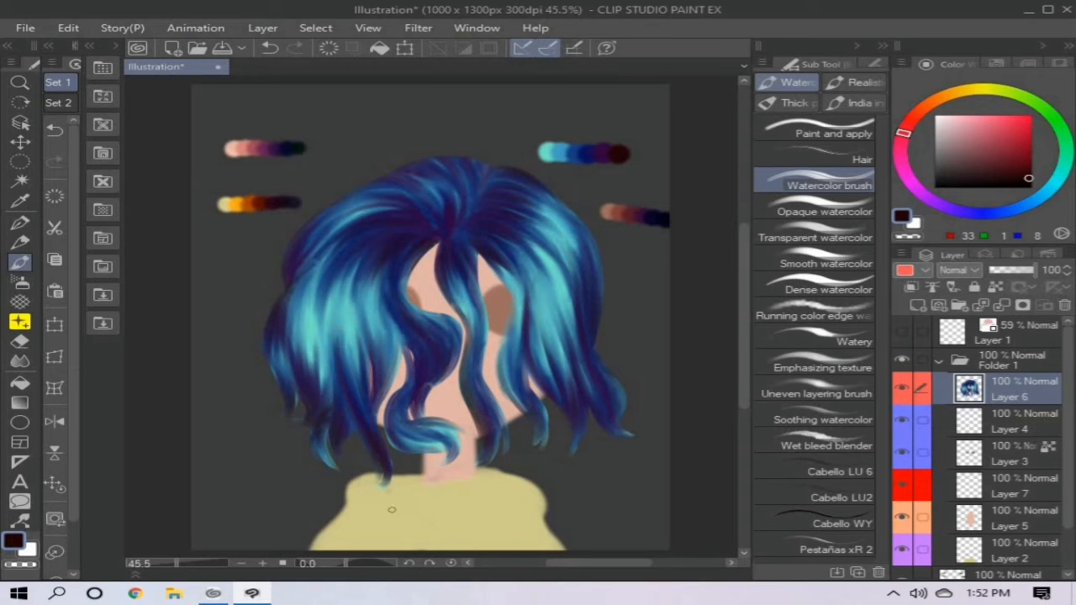
- Sample light teal (117, 229, 203) from the hair palette and paint thin highlight strands along the central and wavy front locks
alt+click(549, 154)
drag(456, 300, 469, 353)
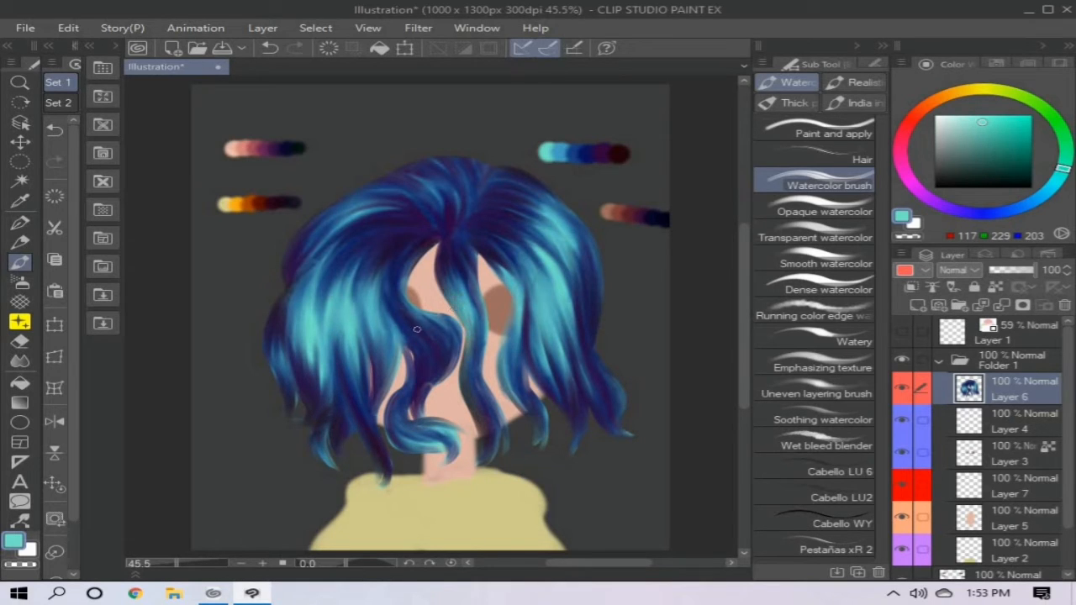
drag(399, 306, 425, 343)
drag(388, 279, 412, 330)
drag(399, 265, 390, 303)
drag(388, 295, 431, 352)
drag(426, 392, 456, 340)
drag(397, 402, 403, 433)
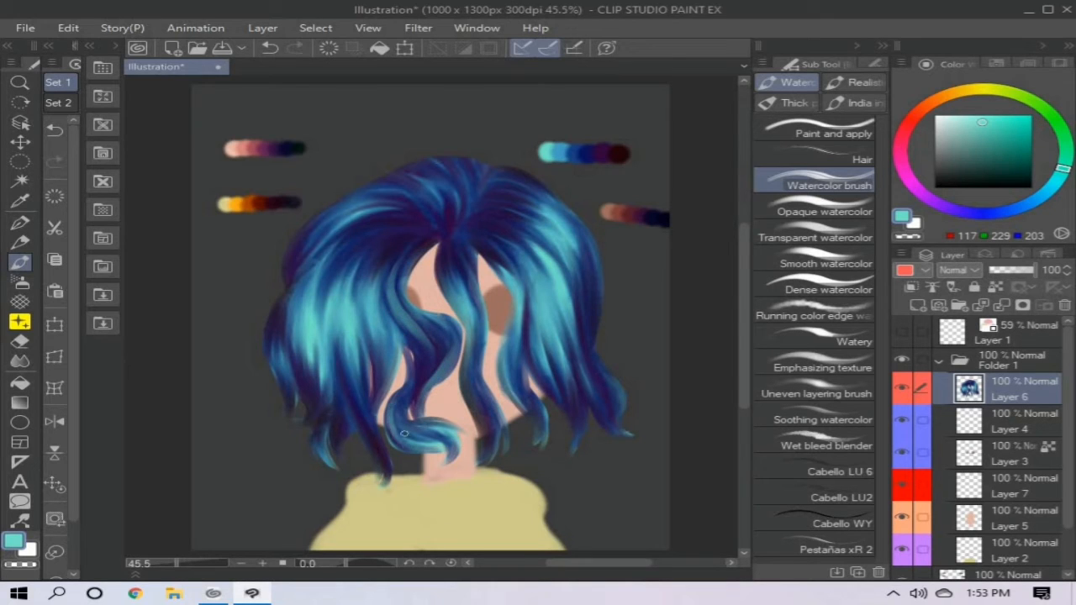
- Paint thin light teal highlight strands over the left hair, its outer edge and lower tips
drag(360, 333, 340, 380)
mouse_move(304, 419)
mouse_down()
mouse_move(315, 393)
mouse_move(292, 347)
mouse_up()
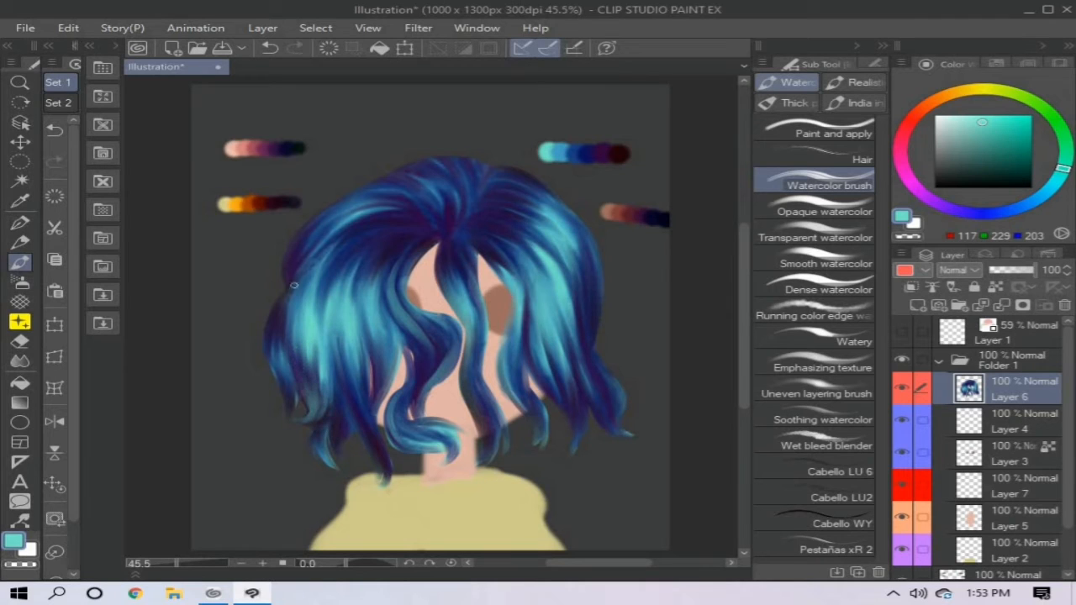
drag(353, 221, 301, 252)
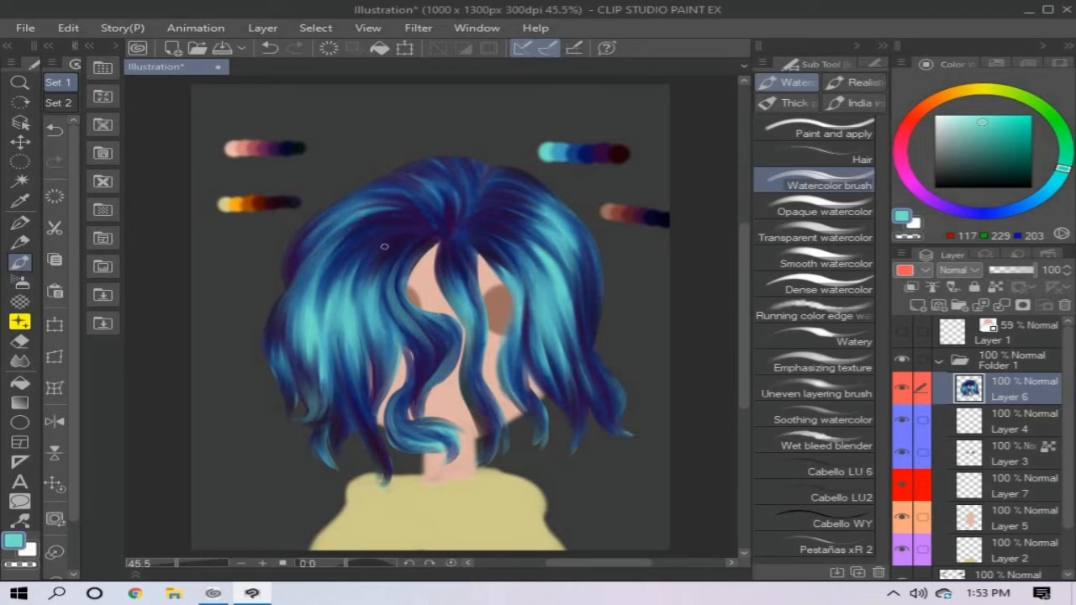
- Blend light teal highlights into the upper left and upper right hair with the Paint and apply brush
click(814, 133)
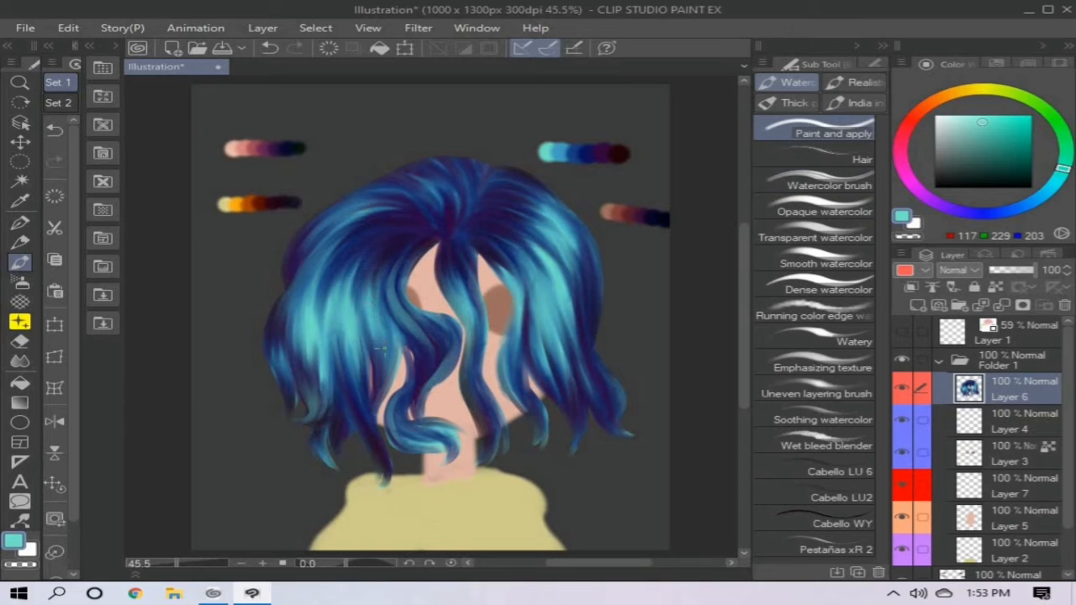
drag(362, 222, 319, 252)
drag(400, 200, 354, 218)
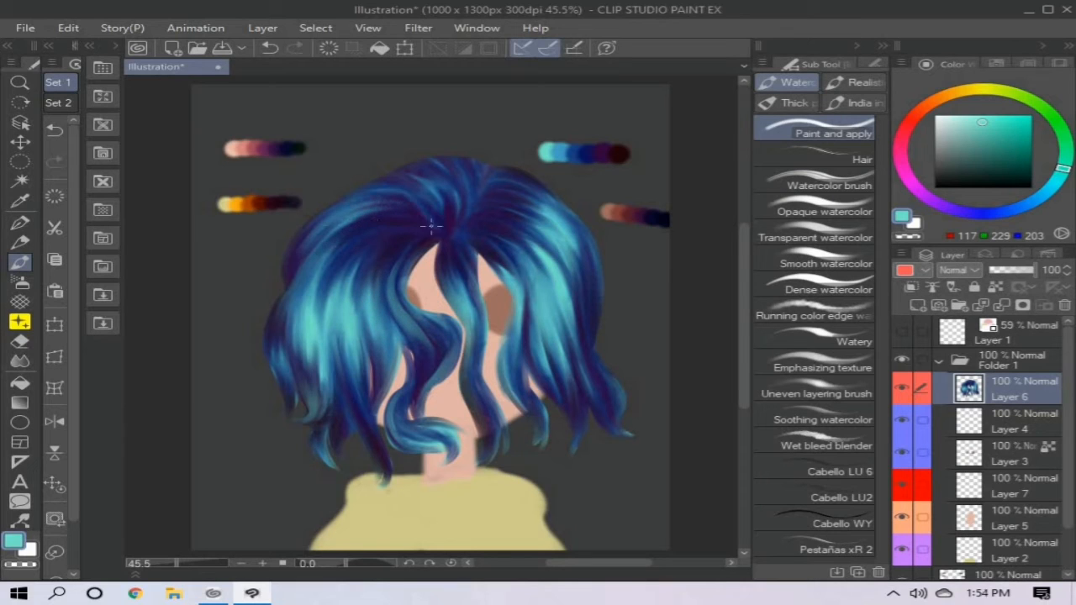
mouse_move(492, 252)
mouse_down()
mouse_move(520, 294)
mouse_move(535, 294)
mouse_move(545, 274)
mouse_up()
drag(526, 239, 558, 281)
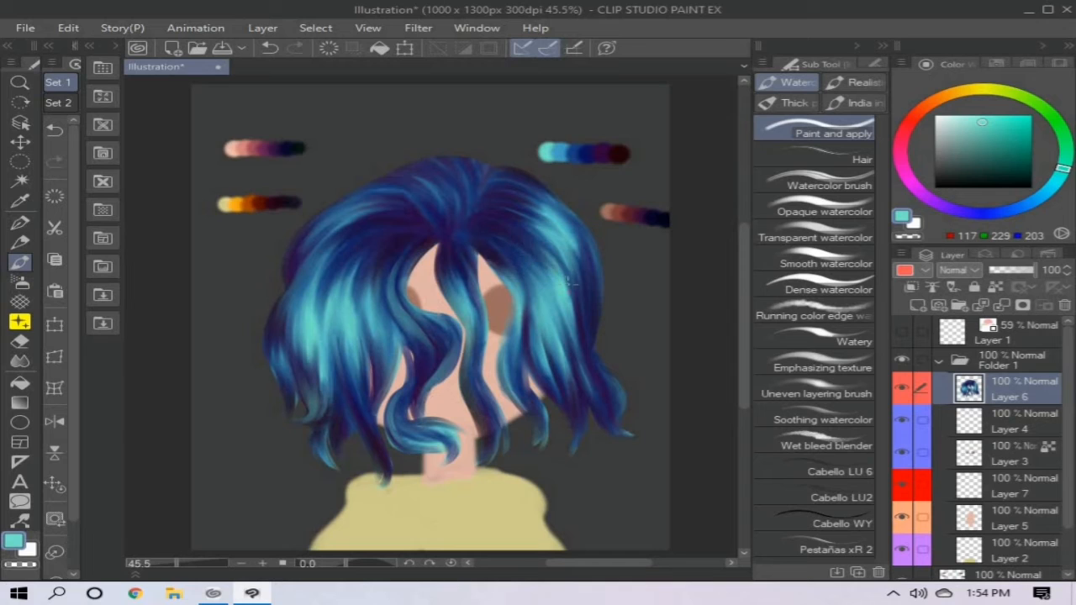
drag(515, 213, 553, 245)
- Highlight the inner edge and curled end of the wavy front lock in light teal
mouse_move(432, 242)
mouse_down()
mouse_move(409, 304)
mouse_move(443, 317)
mouse_up()
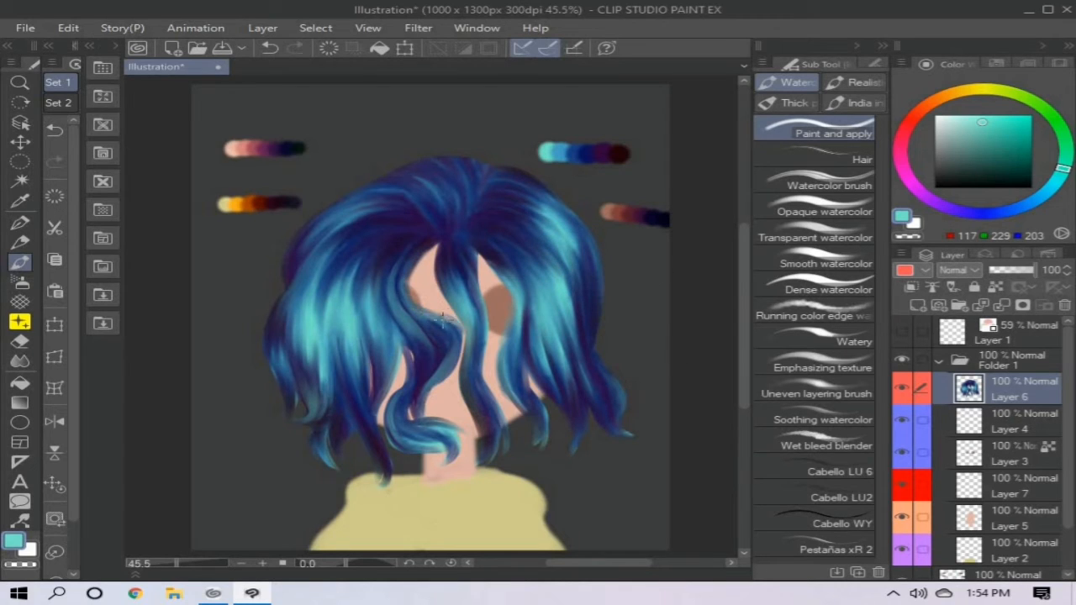
drag(414, 419, 459, 430)
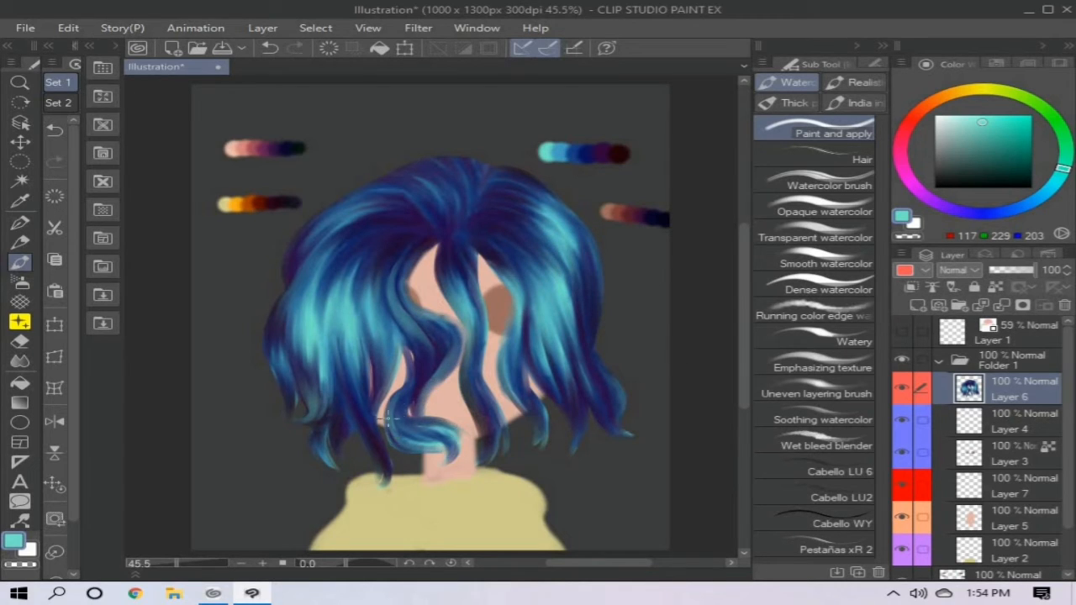
- Lock the hair layer's transparent pixels and paint a near-black navy (1, 0, 21) shadow along the lower central lock
alt+click(663, 220)
click(995, 287)
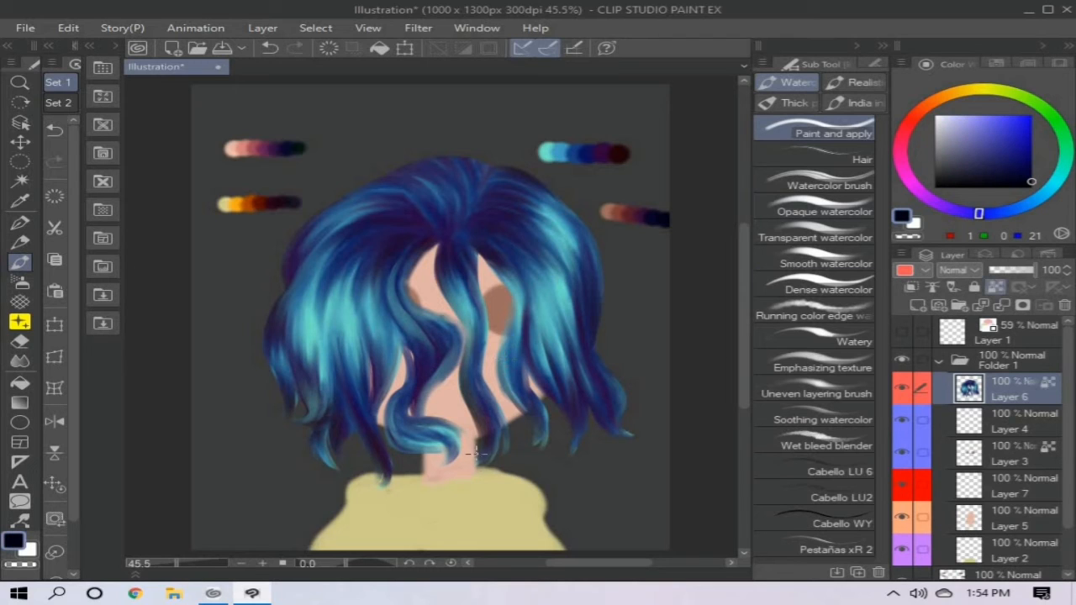
drag(484, 461, 464, 338)
drag(472, 388, 468, 305)
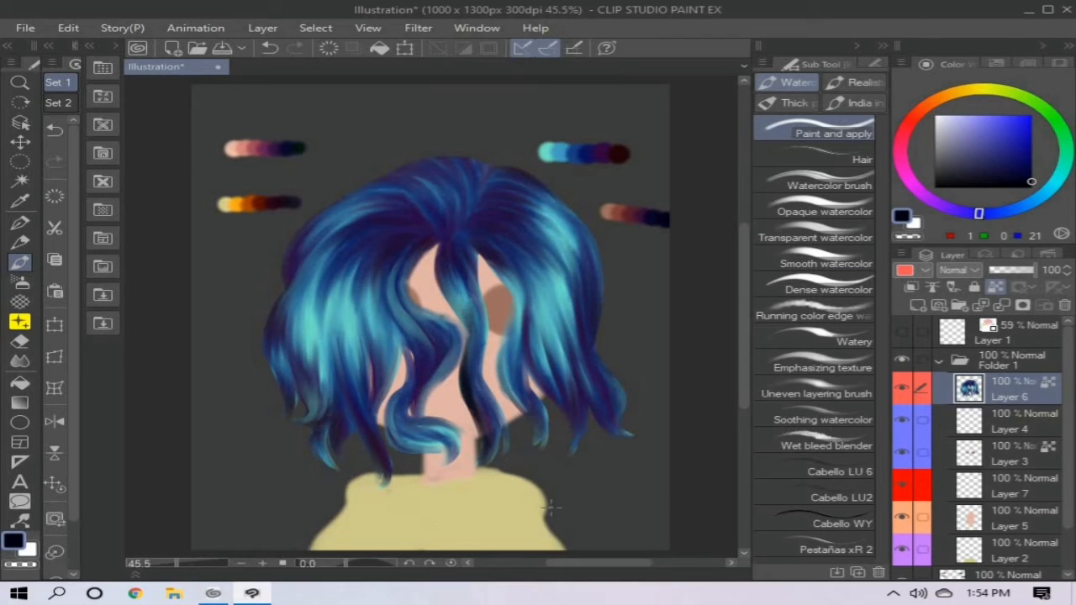
- Lock the transparent pixels of the skin layer (Layer 5) and shade the face and neck in reddish brown (130, 64, 60)
click(996, 287)
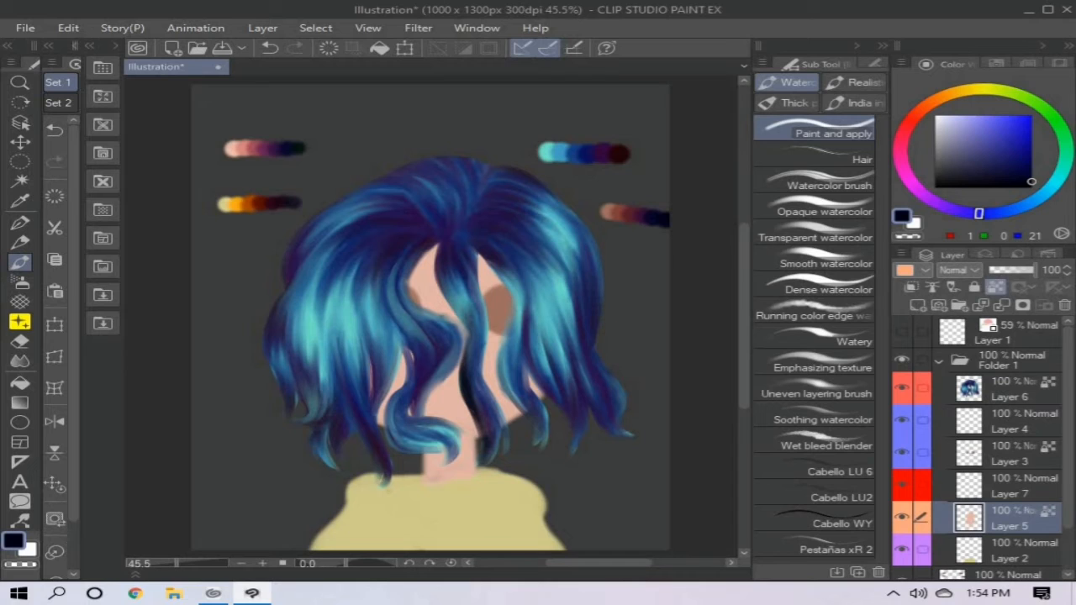
alt+click(611, 220)
mouse_move(414, 433)
mouse_down()
mouse_move(504, 426)
mouse_move(525, 413)
mouse_up()
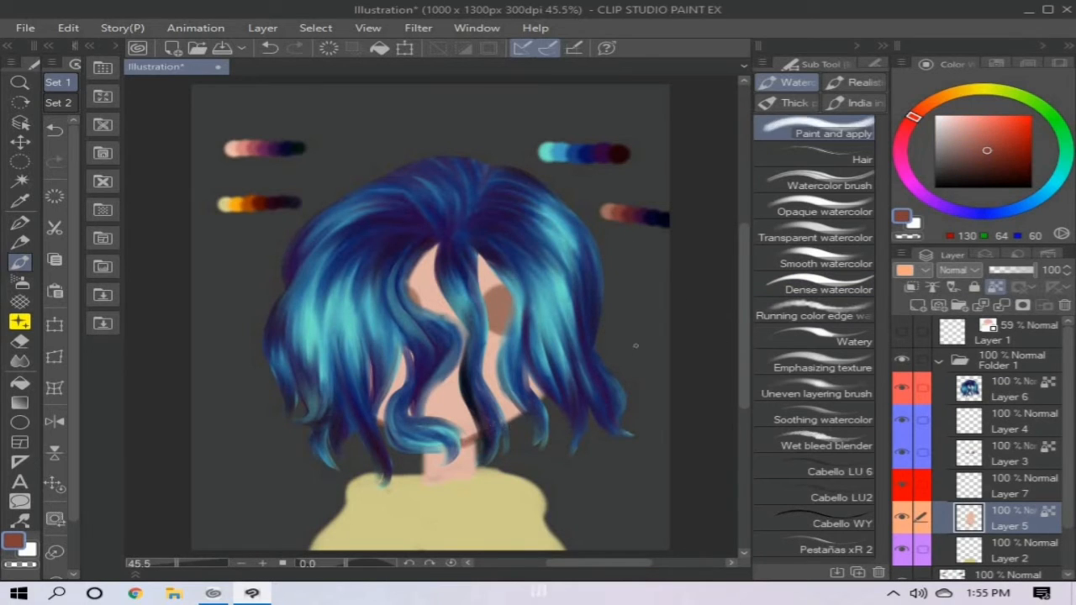
mouse_move(436, 247)
mouse_down()
mouse_move(455, 321)
mouse_move(441, 376)
mouse_move(387, 396)
mouse_move(429, 417)
mouse_move(522, 386)
mouse_move(496, 337)
mouse_move(488, 268)
mouse_move(439, 401)
mouse_move(458, 459)
mouse_move(448, 396)
mouse_up()
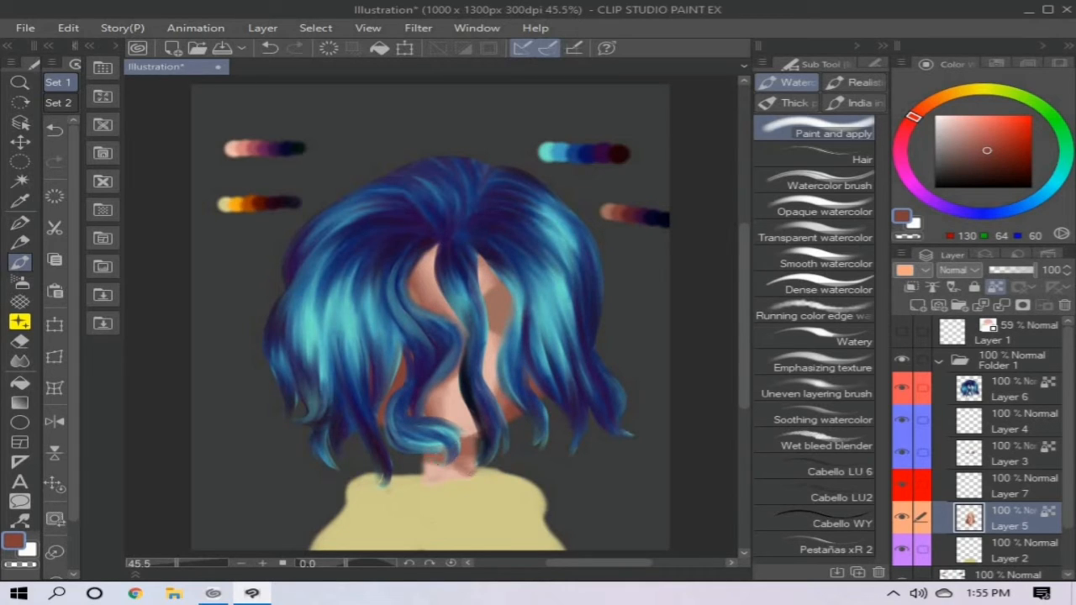
mouse_move(425, 464)
mouse_down()
mouse_move(467, 485)
mouse_move(475, 477)
mouse_up()
- Add a new layer directly above Layer 7 and mark it with the blue palette colour
click(1009, 486)
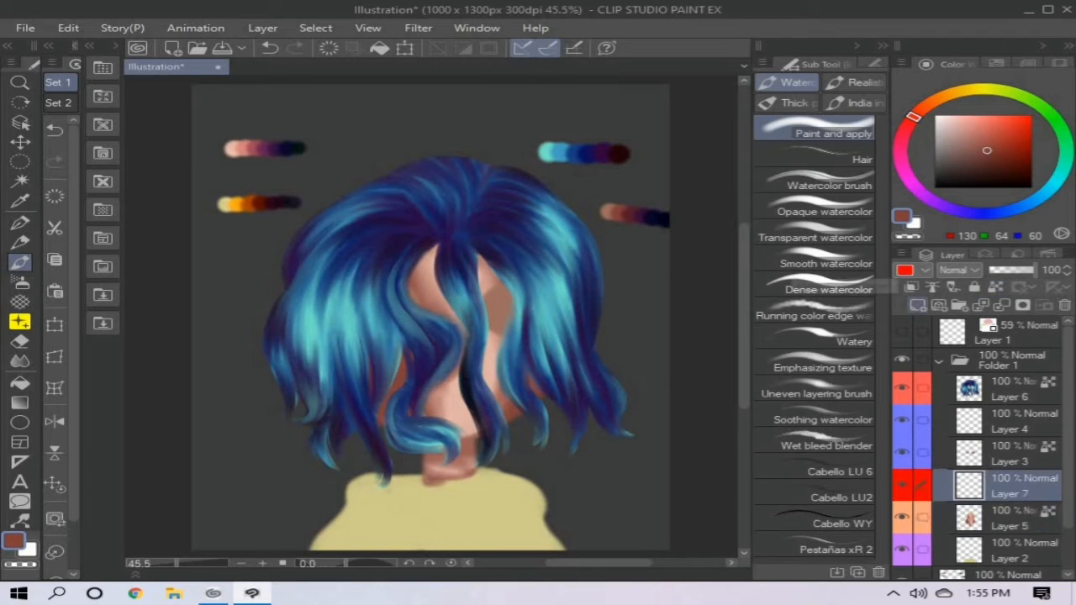
click(917, 305)
click(926, 271)
click(935, 362)
- Draw a curved black smile line across the lower face with the Mapping pen, guided by the sketch layer
click(1031, 188)
click(21, 223)
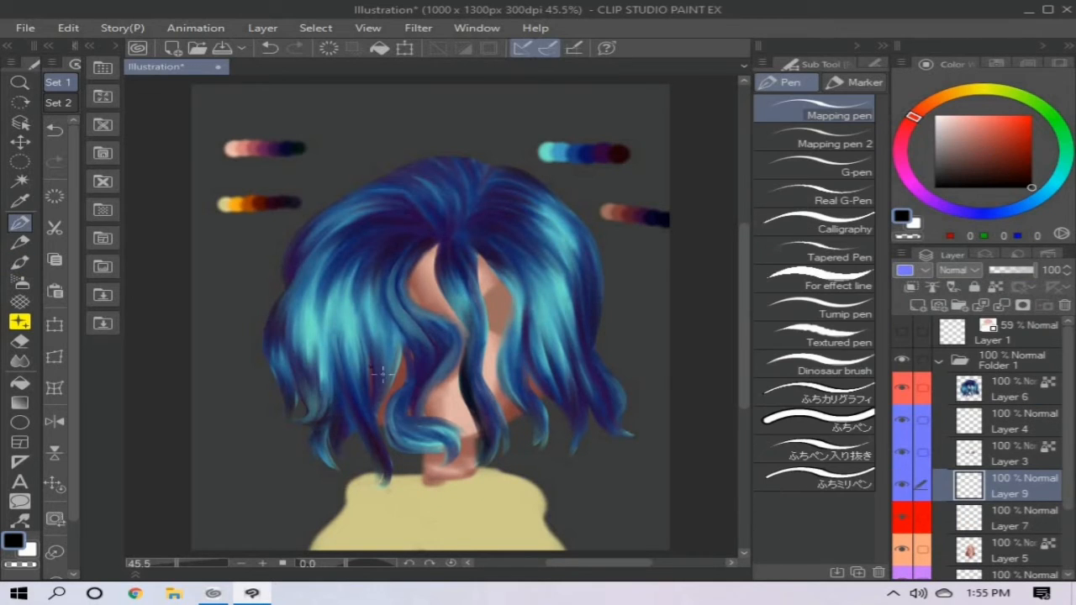
drag(394, 377, 503, 378)
key(ctrl+z)
click(903, 332)
drag(394, 381, 503, 382)
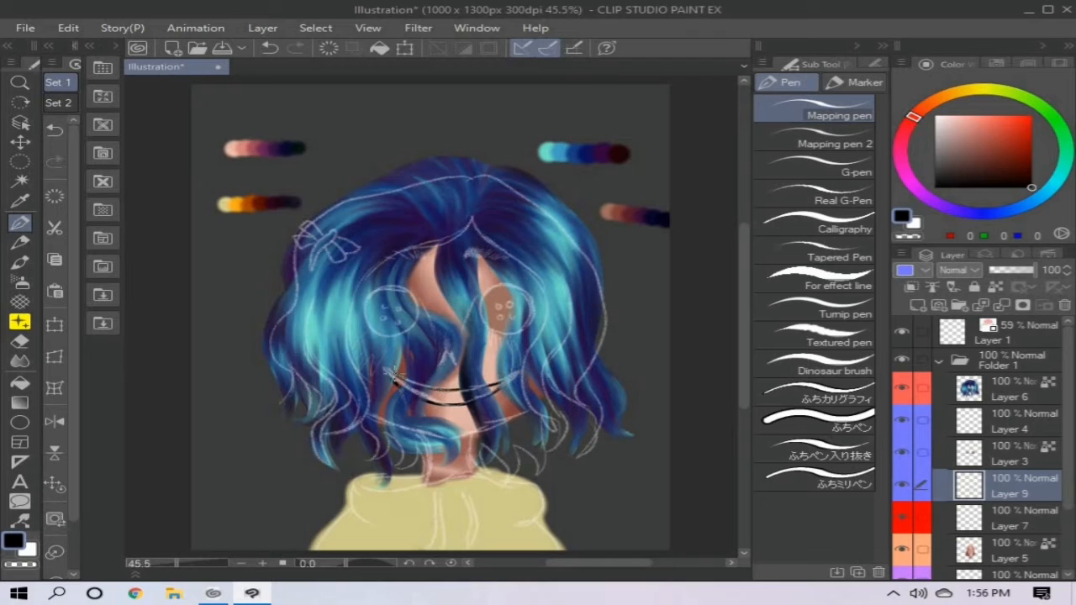
- Hide the sketch and skin layers and fill the smile shape with black
click(902, 331)
click(902, 550)
click(20, 383)
click(448, 397)
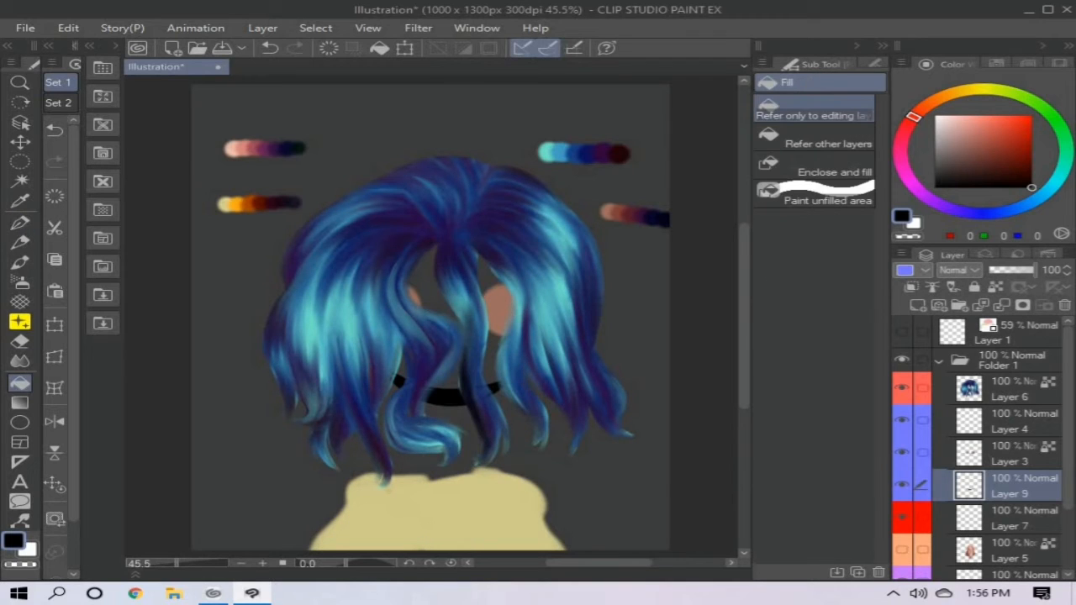
- Thicken and smooth the black smile with the Paint and apply brush, and show the skin layer again
key(b)
drag(396, 382, 504, 390)
drag(502, 381, 416, 387)
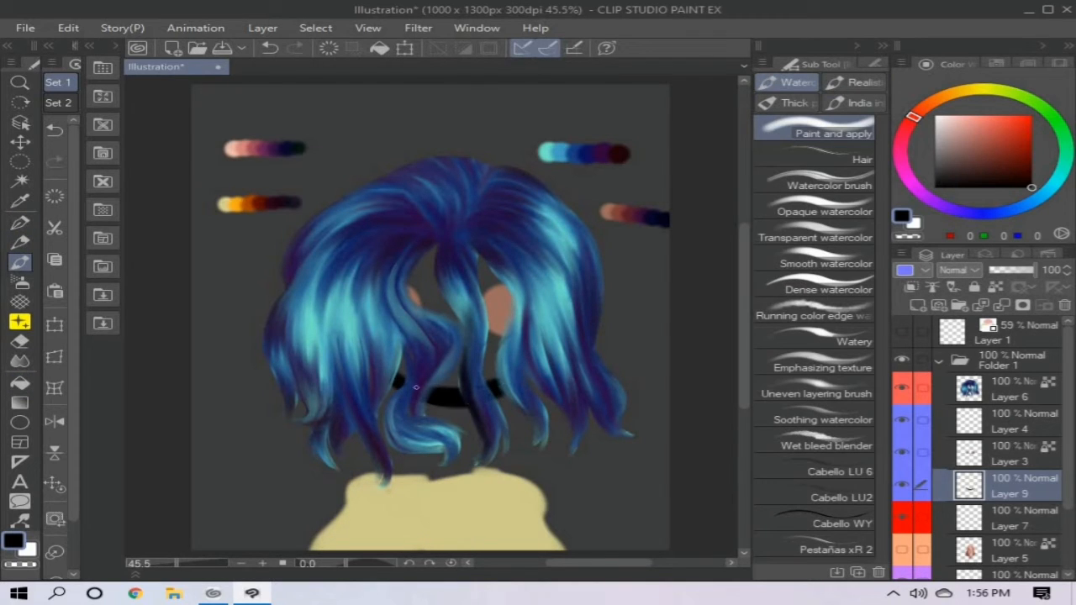
click(902, 331)
click(903, 331)
click(902, 550)
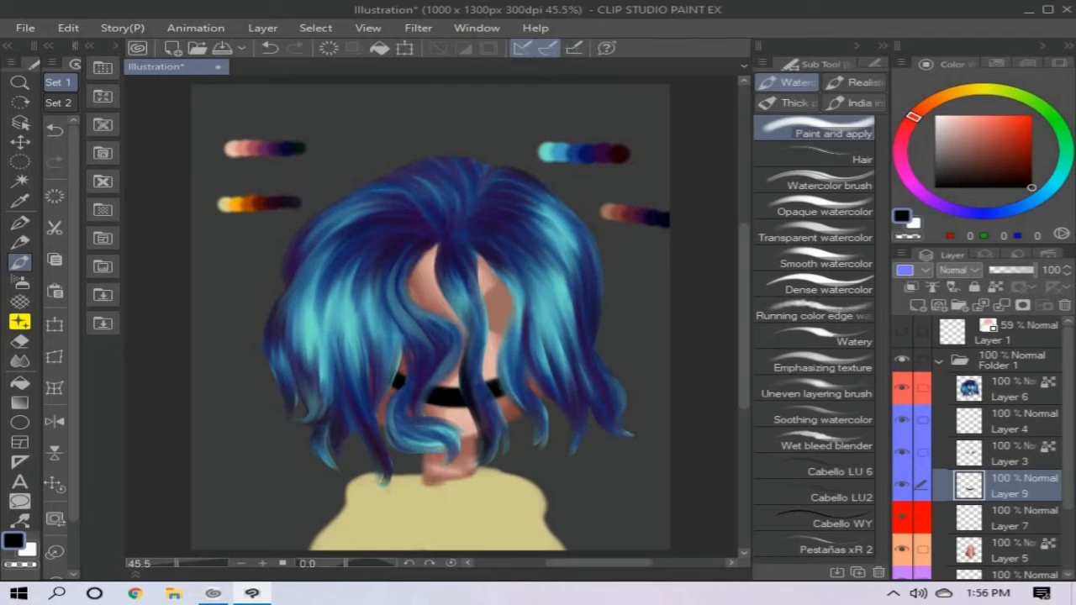
- Shade the skin layer's forehead and neck in dark maroon (87, 28, 45) sampled from the brown palette strip
click(1009, 551)
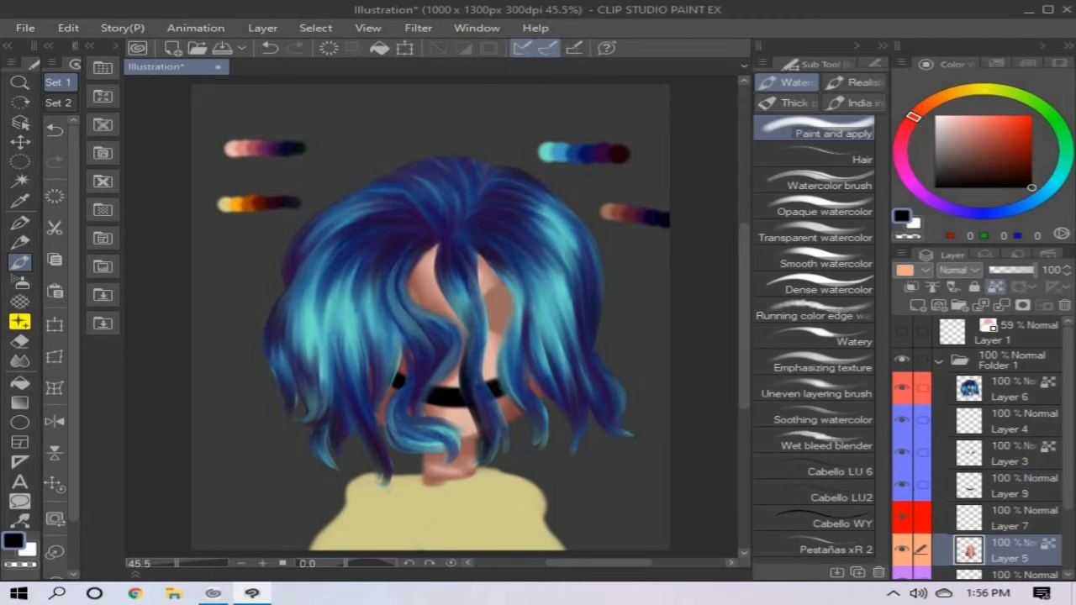
alt+click(629, 221)
mouse_move(435, 245)
mouse_down()
mouse_move(412, 275)
mouse_move(462, 332)
mouse_move(449, 315)
mouse_up()
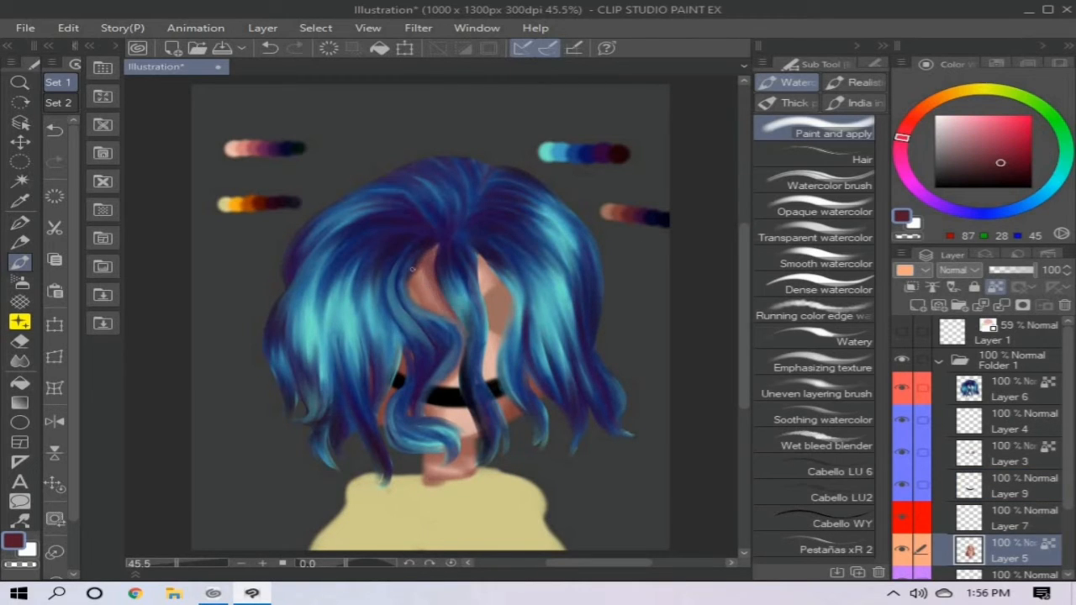
mouse_move(480, 257)
mouse_down()
mouse_move(501, 282)
mouse_move(484, 251)
mouse_up()
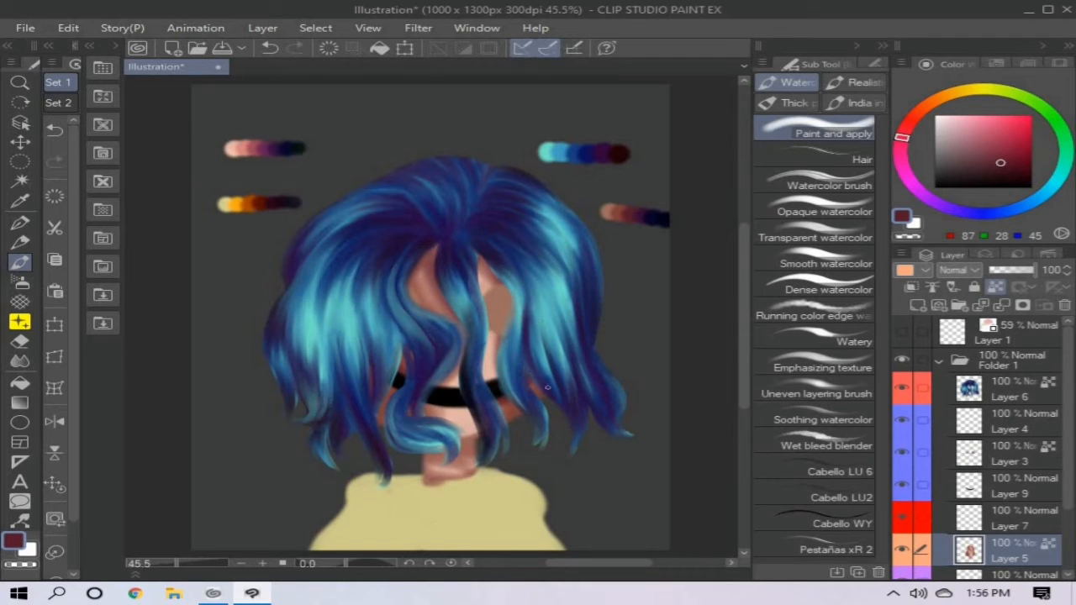
mouse_move(427, 456)
mouse_down()
mouse_move(478, 436)
mouse_move(479, 448)
mouse_move(427, 477)
mouse_move(466, 471)
mouse_up()
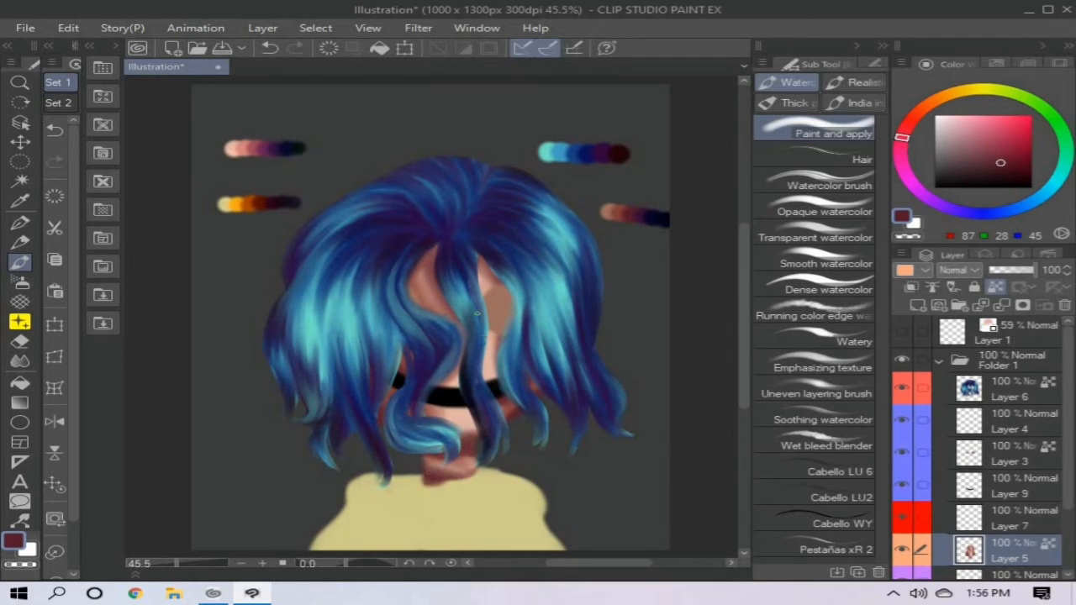
- Deepen the skin shadows under the fringe and on the neck in dark purple (55, 13, 58)
alt+click(645, 214)
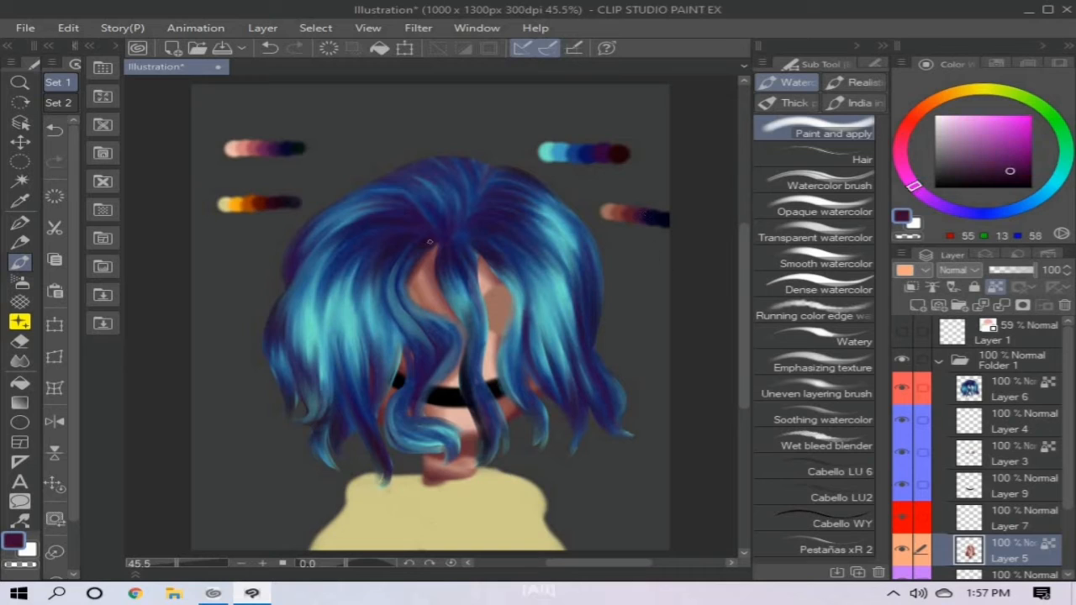
drag(437, 246, 417, 272)
drag(481, 258, 503, 284)
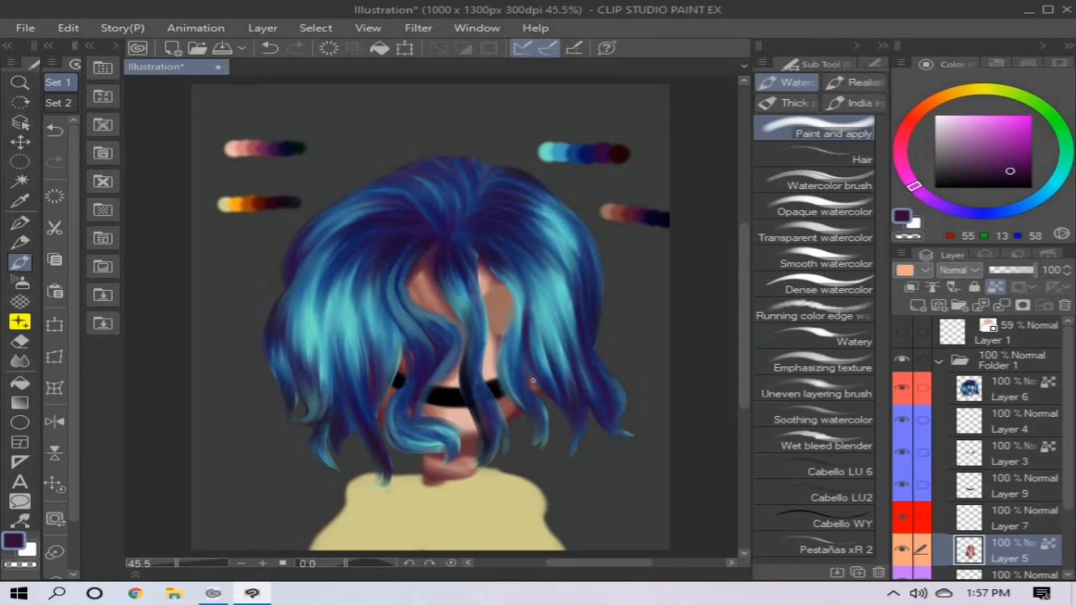
drag(447, 444, 476, 438)
drag(430, 482, 467, 469)
- Paint navy (3, 3, 28) shadows along the hair edges on the face and across the neck
alt+click(663, 220)
mouse_move(436, 249)
mouse_down()
mouse_move(415, 273)
mouse_move(463, 375)
mouse_move(474, 430)
mouse_up()
drag(481, 255, 502, 285)
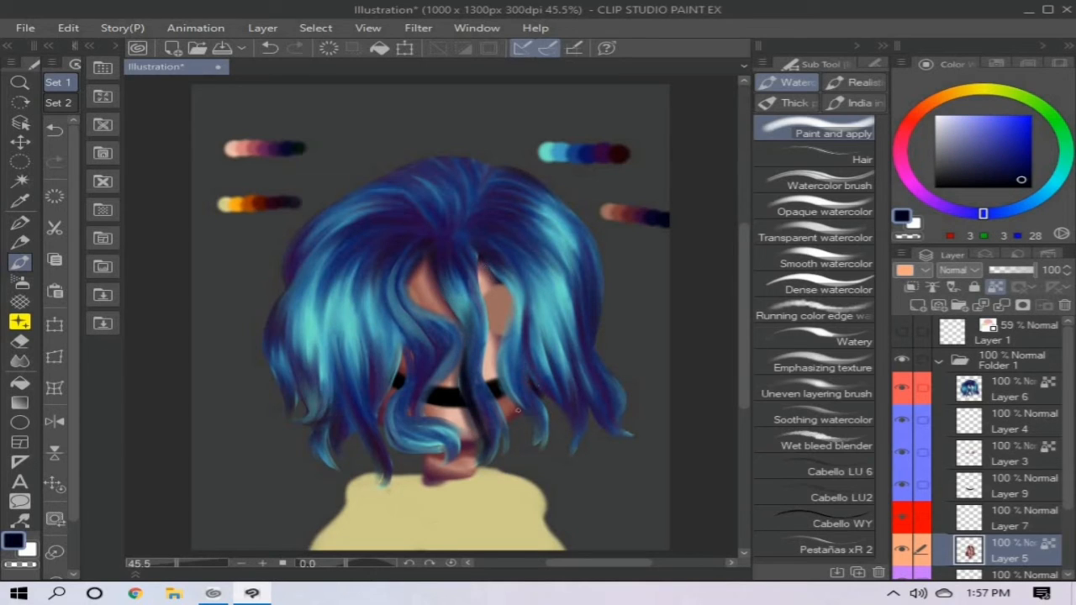
drag(390, 393, 382, 415)
mouse_move(427, 455)
mouse_down()
mouse_move(476, 438)
mouse_move(470, 458)
mouse_up()
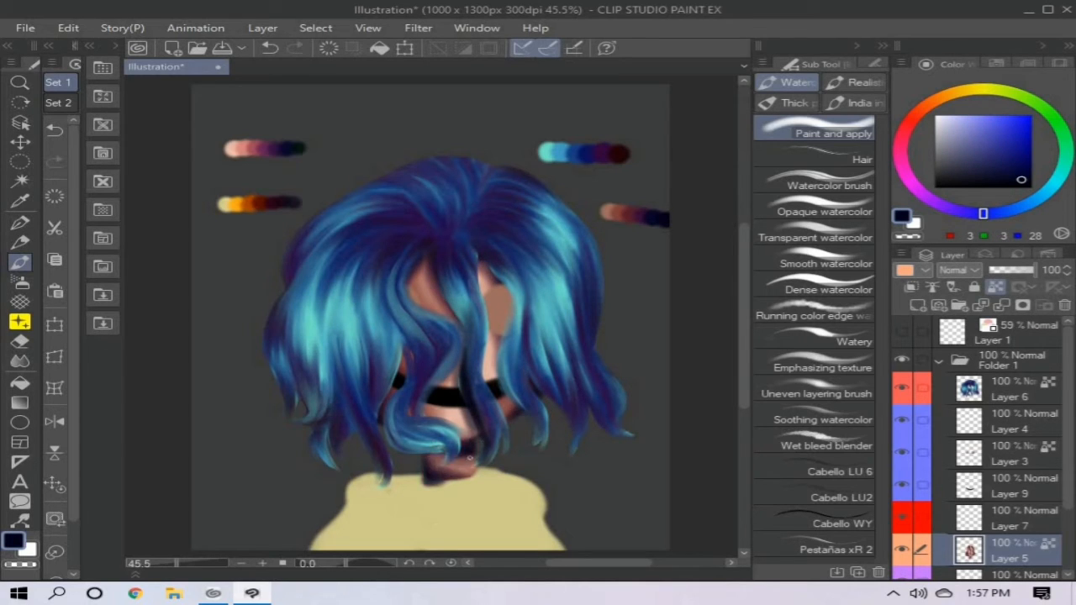
- Blend muted brown (157, 112, 98) over the cheek, forehead and chin shading on the skin layer
alt+click(608, 212)
drag(501, 358, 496, 338)
drag(498, 284, 484, 267)
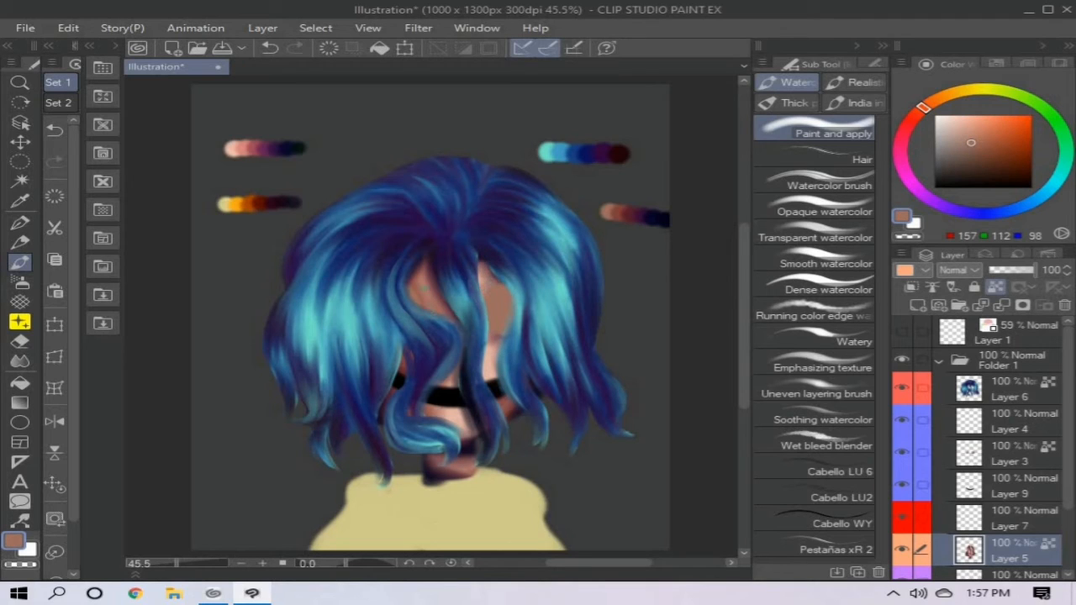
mouse_move(464, 417)
mouse_down()
mouse_move(446, 471)
mouse_move(457, 445)
mouse_up()
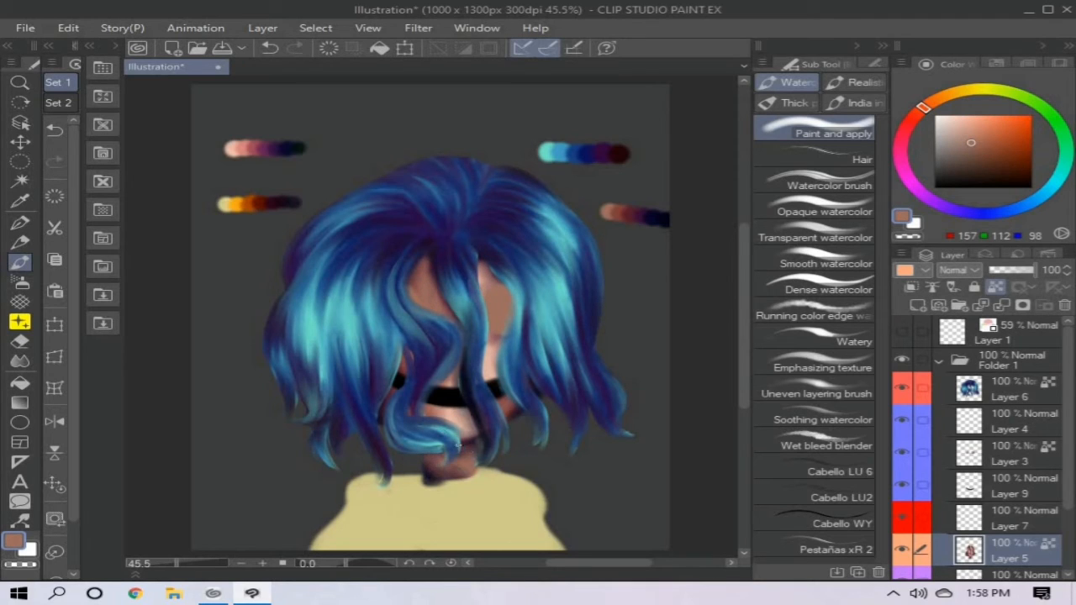
- Sample near-black red (34, 2, 8) from the hair palette and darken the forehead, face edges and neck
alt+click(627, 152)
mouse_move(433, 252)
mouse_down()
mouse_move(414, 290)
mouse_move(446, 320)
mouse_up()
mouse_move(451, 269)
mouse_down()
mouse_move(427, 313)
mouse_move(470, 428)
mouse_move(489, 360)
mouse_move(499, 414)
mouse_up()
drag(484, 286, 488, 268)
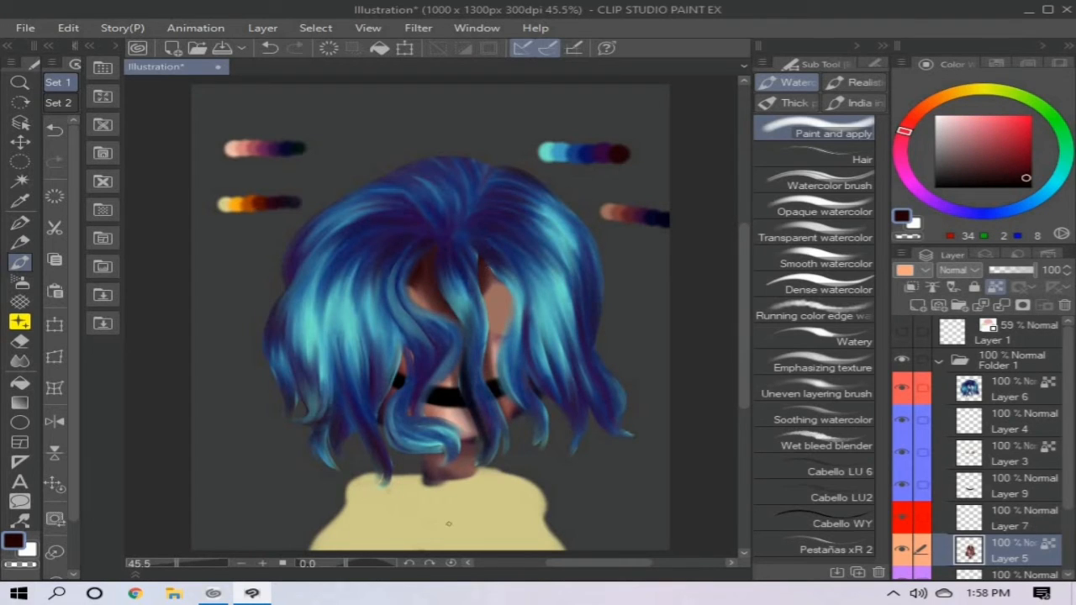
drag(431, 453, 472, 444)
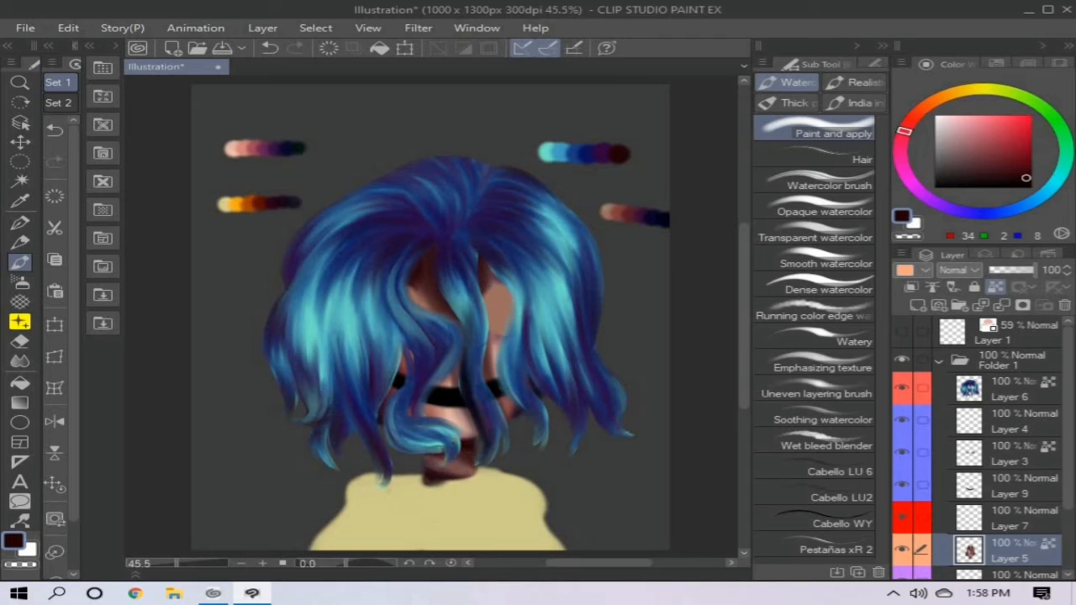
- Lighten the chin and forehead skin with peach (250, 175, 152)
alt+click(425, 471)
alt+click(425, 468)
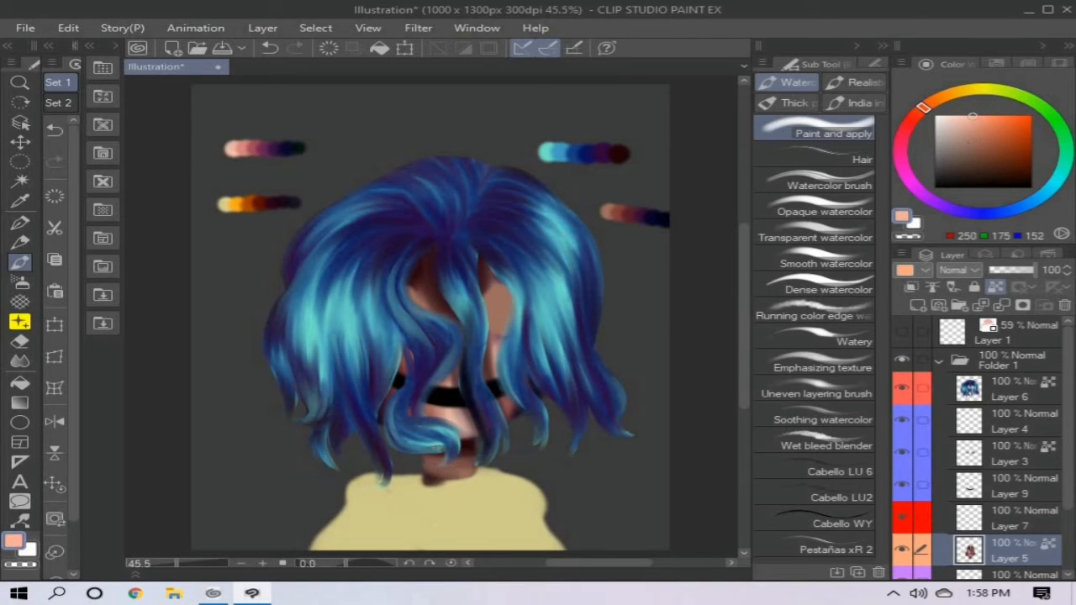
drag(435, 412, 473, 422)
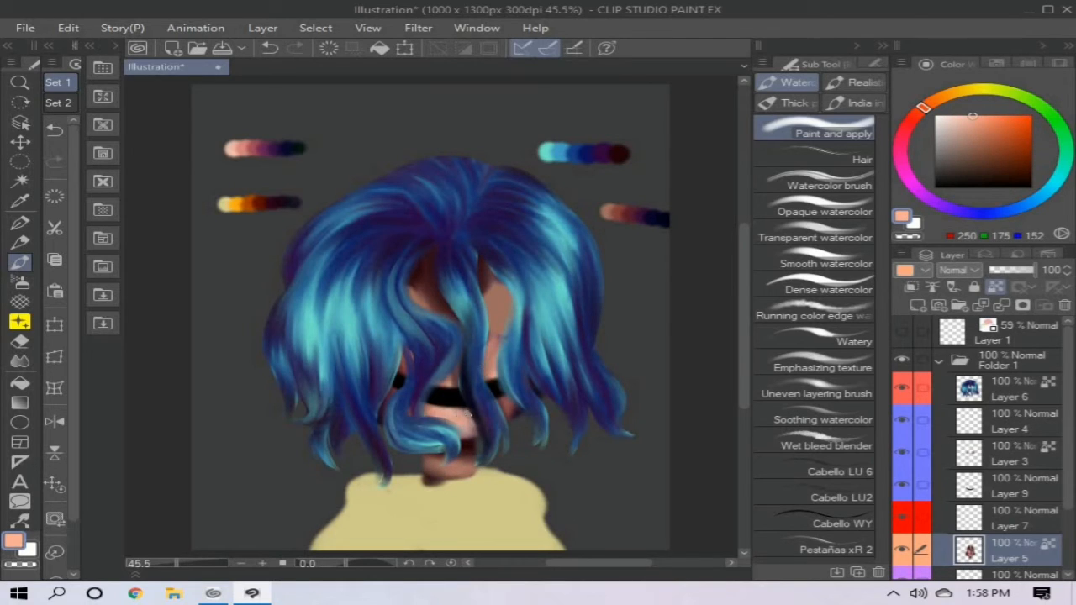
mouse_move(420, 294)
mouse_down()
mouse_move(434, 310)
mouse_move(419, 287)
mouse_move(437, 298)
mouse_up()
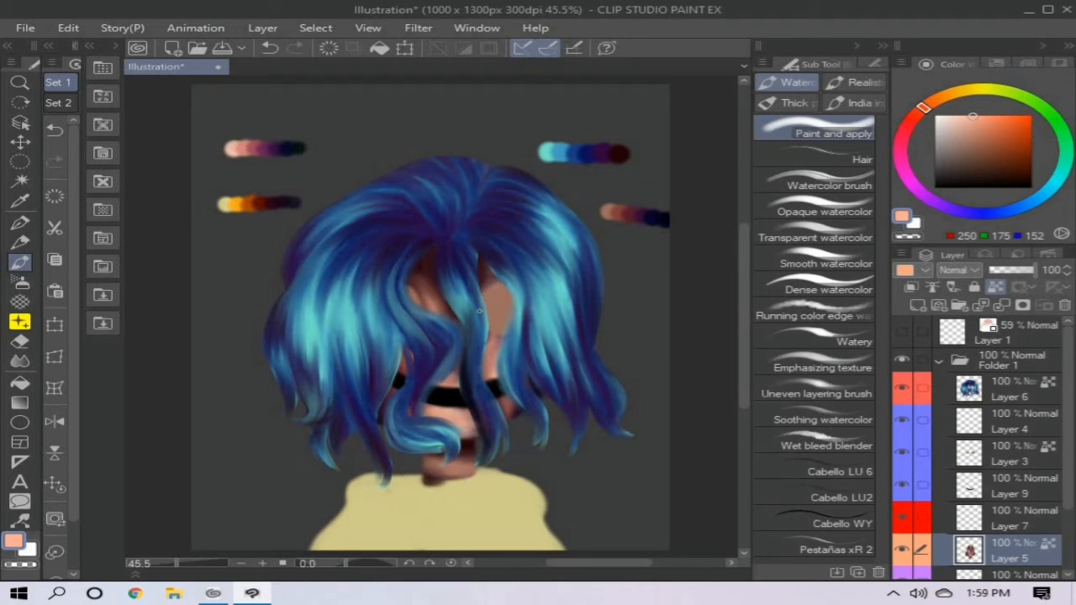
mouse_move(416, 288)
mouse_down()
mouse_move(431, 308)
mouse_move(432, 291)
mouse_up()
- Sample light skin (238, 191, 175) from the pink palette strip and fill the skin layer with it over the existing shading
click(1010, 454)
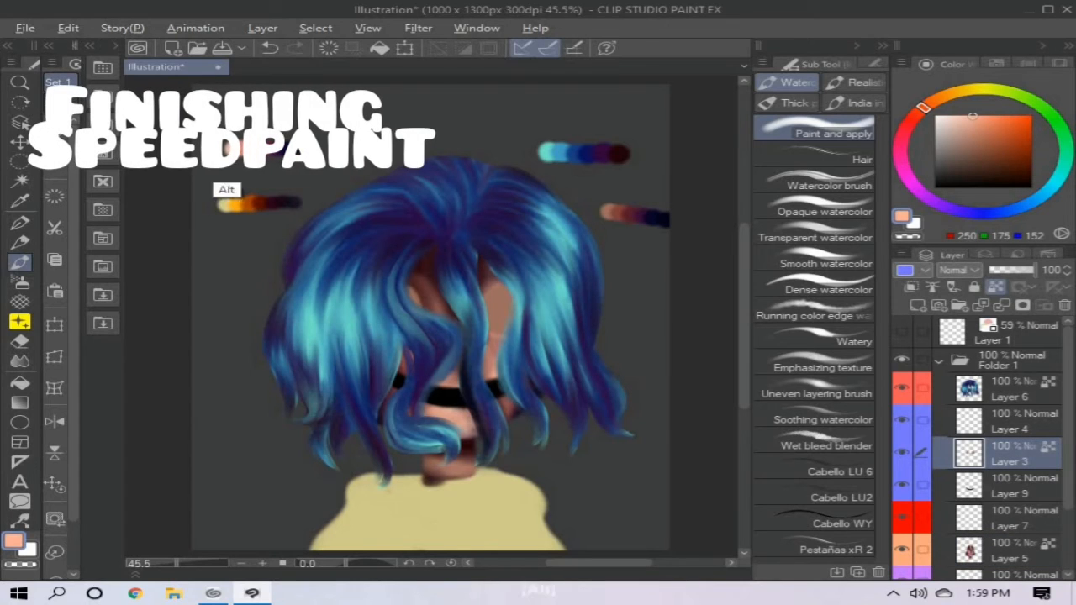
alt+click(230, 150)
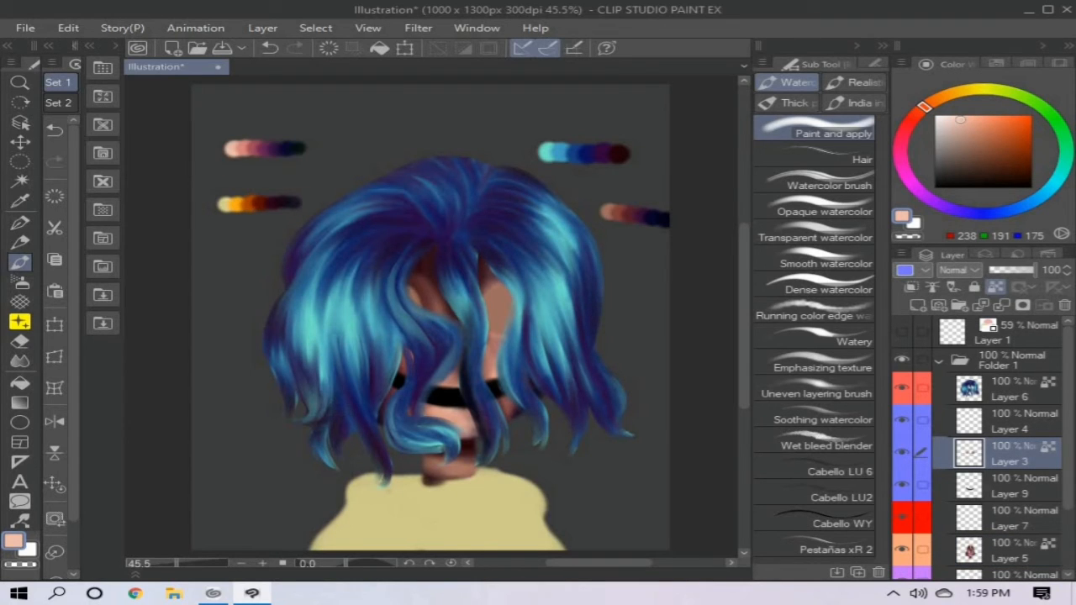
click(379, 48)
key(ctrl+z)
click(1009, 551)
click(379, 48)
- Shade the forehead, cheeks, chin and neck with soft salmon (215, 131, 125) sampled from the pink palette strip
alt+click(243, 149)
mouse_move(434, 249)
mouse_down()
mouse_move(404, 273)
mouse_move(460, 360)
mouse_up()
drag(397, 353, 383, 412)
mouse_move(434, 456)
mouse_down()
mouse_move(478, 444)
mouse_move(471, 484)
mouse_up()
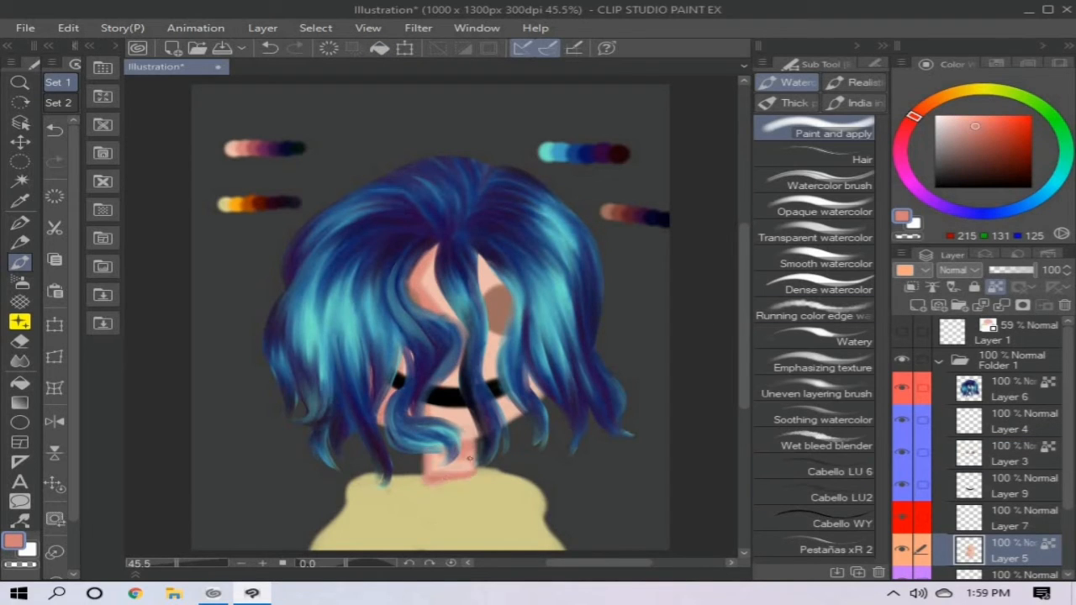
drag(429, 407, 468, 412)
mouse_move(484, 257)
mouse_down()
mouse_move(505, 337)
mouse_move(538, 395)
mouse_up()
drag(489, 335, 492, 363)
drag(425, 259, 441, 313)
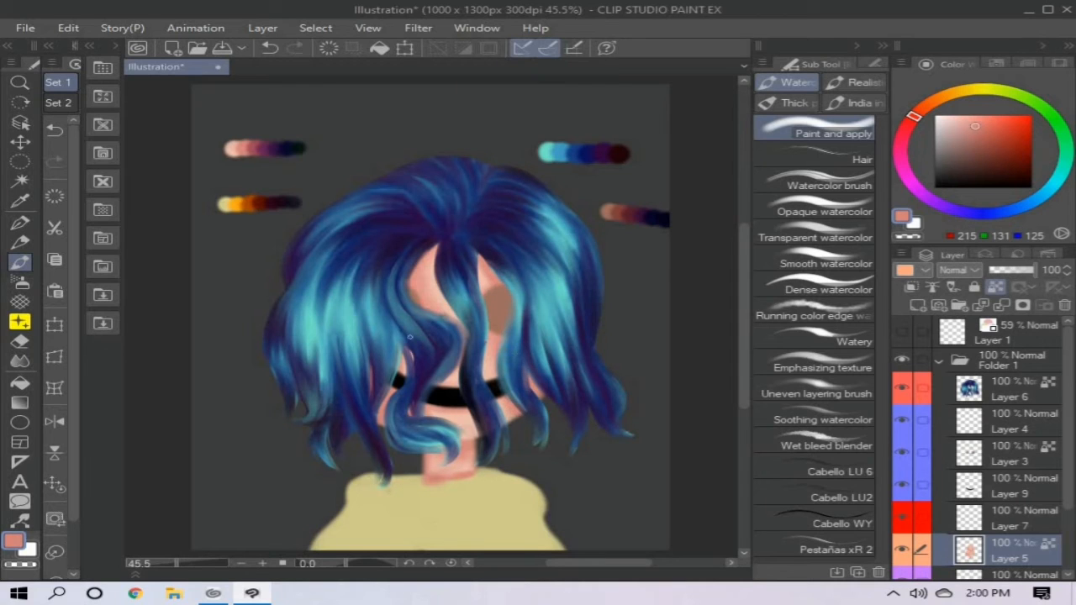
- Add rose red (161, 74, 94) shadows along the hair edges on the face, around the jaw and on the neck
alt+click(258, 149)
drag(433, 247, 410, 290)
drag(410, 353, 401, 376)
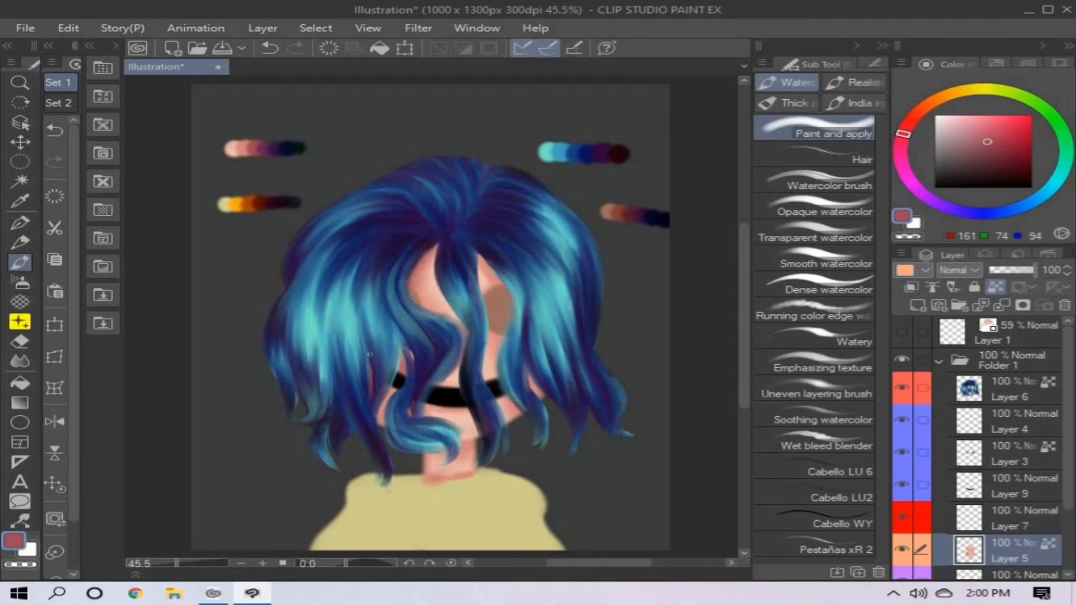
drag(503, 338, 491, 373)
drag(505, 418, 543, 377)
drag(480, 257, 495, 288)
drag(496, 338, 489, 355)
mouse_move(425, 482)
mouse_down()
mouse_move(450, 484)
mouse_move(469, 454)
mouse_up()
mouse_move(475, 443)
mouse_down()
mouse_move(435, 456)
mouse_move(454, 473)
mouse_up()
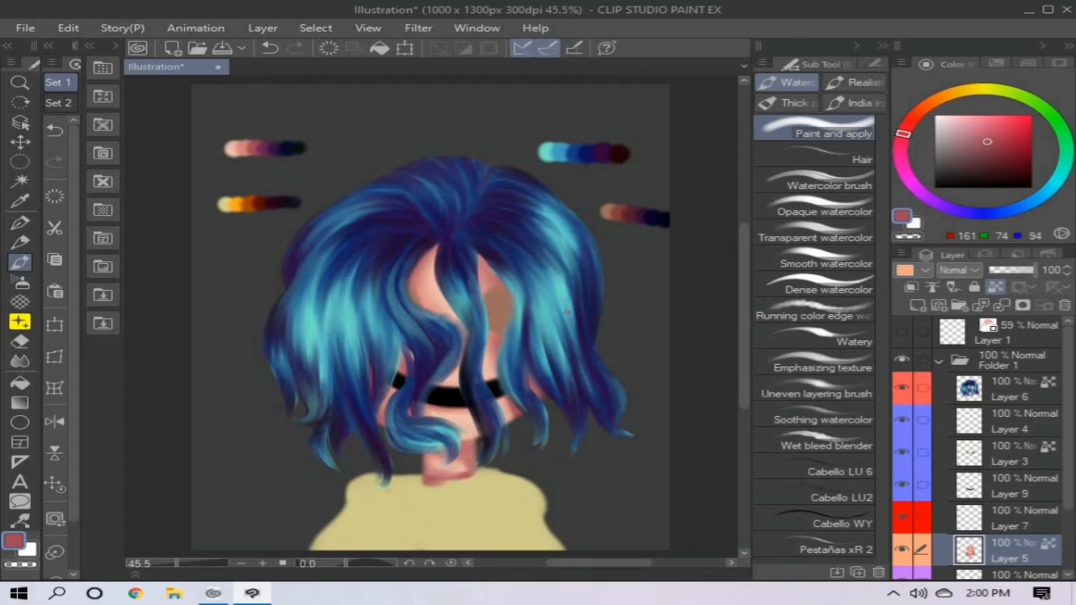
- Deepen the shadows under the fringe, along the jaw and on the neck with purple (103, 34, 86)
alt+click(266, 149)
mouse_move(435, 245)
mouse_down()
mouse_move(427, 259)
mouse_move(452, 312)
mouse_up()
drag(435, 248, 408, 293)
drag(478, 256, 502, 286)
mouse_move(505, 335)
mouse_down()
mouse_move(494, 376)
mouse_move(522, 402)
mouse_move(503, 426)
mouse_up()
drag(384, 413, 377, 426)
drag(397, 388, 387, 399)
drag(407, 404, 421, 417)
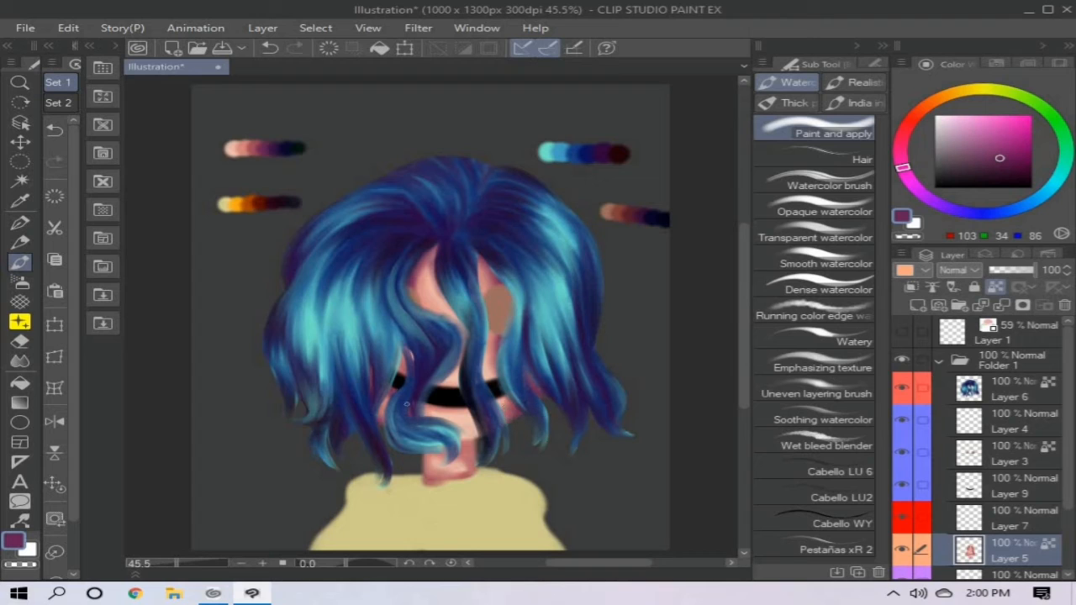
drag(427, 455, 449, 447)
drag(475, 441, 426, 483)
drag(445, 482, 429, 459)
- Darken the skin under the fringe, along the jaw and on the neck with navy (11, 7, 49) and dark green (5, 23, 16)
alt+click(287, 201)
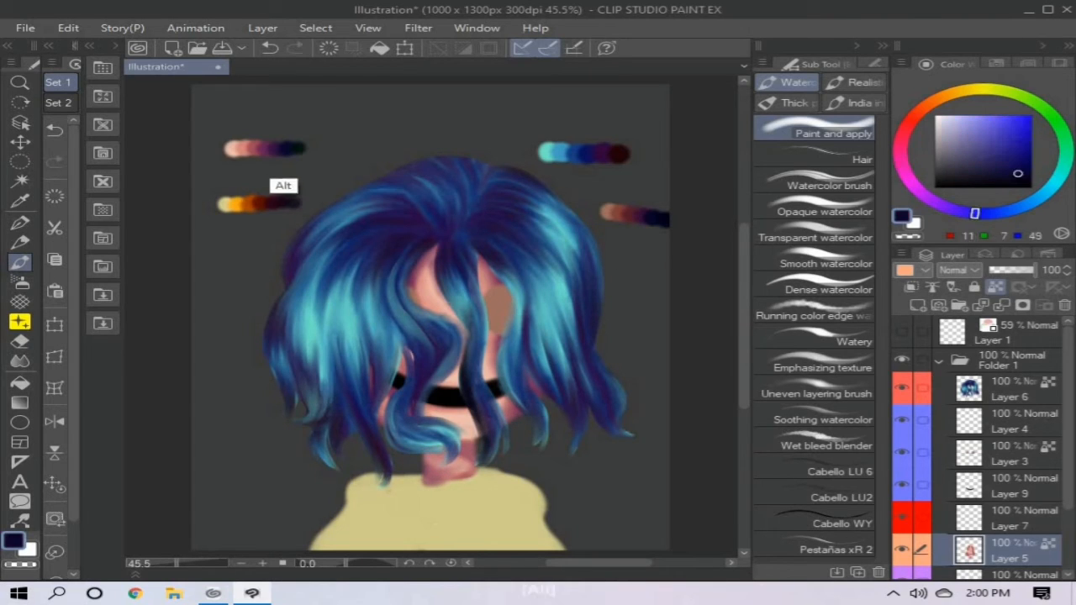
mouse_move(433, 243)
mouse_down()
mouse_move(411, 307)
mouse_move(419, 299)
mouse_move(464, 345)
mouse_move(479, 436)
mouse_up()
drag(422, 265, 446, 318)
mouse_move(483, 256)
mouse_down()
mouse_move(499, 287)
mouse_move(481, 308)
mouse_up()
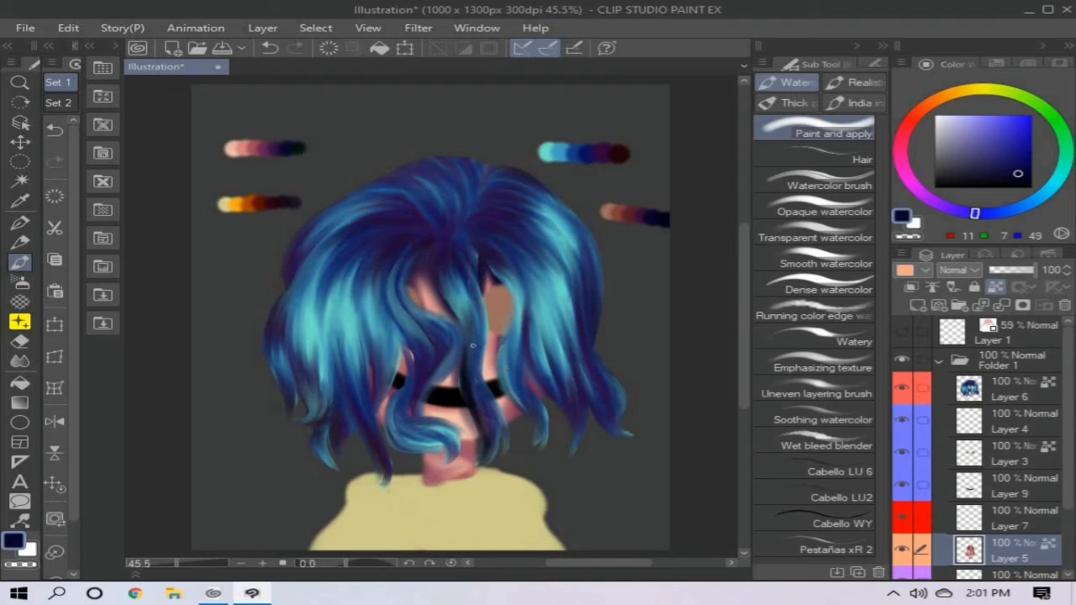
drag(540, 367, 527, 398)
drag(518, 416, 502, 424)
mouse_move(427, 452)
mouse_down()
mouse_move(426, 486)
mouse_move(473, 468)
mouse_up()
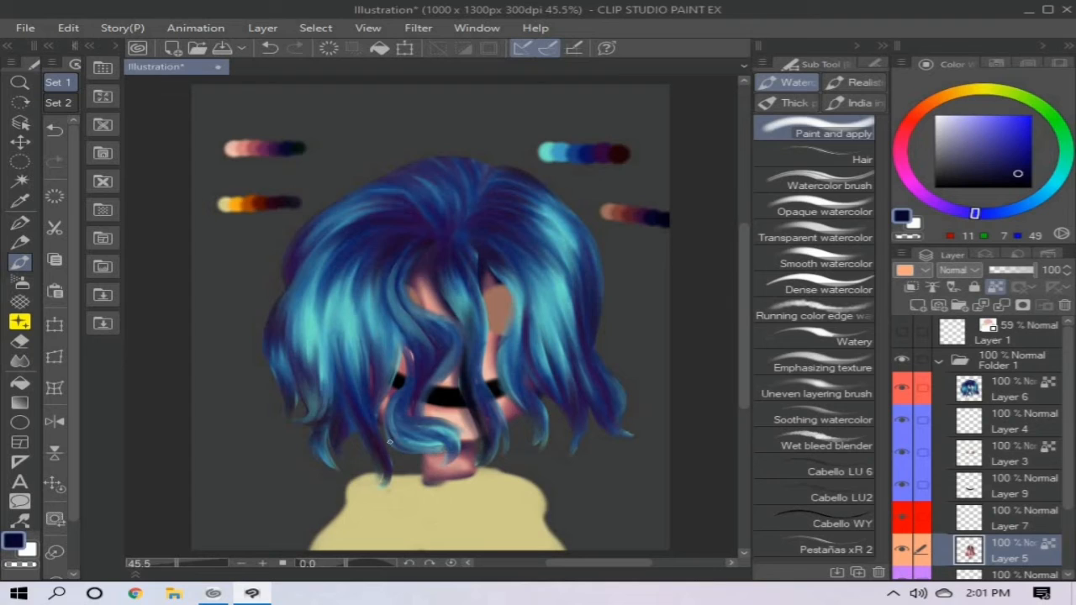
alt+click(434, 243)
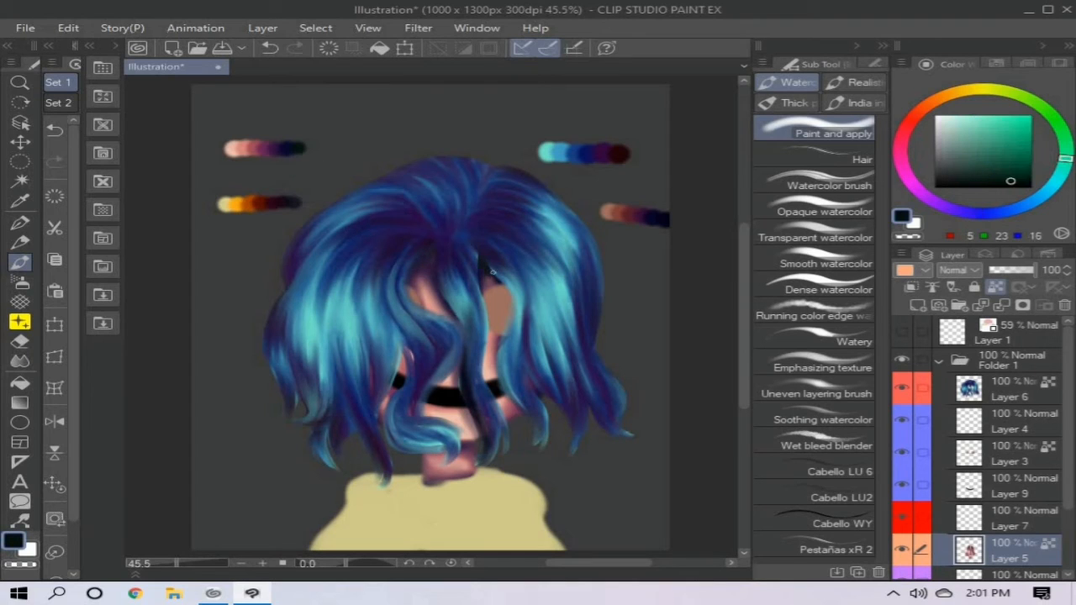
mouse_move(417, 459)
mouse_down()
mouse_move(454, 476)
mouse_move(481, 450)
mouse_up()
- Shade the button eye on Layer 3 with reddish brown (126, 62, 58), maroon (87, 28, 44) and navy (7, 5, 39) from the brown palette strip
click(1009, 455)
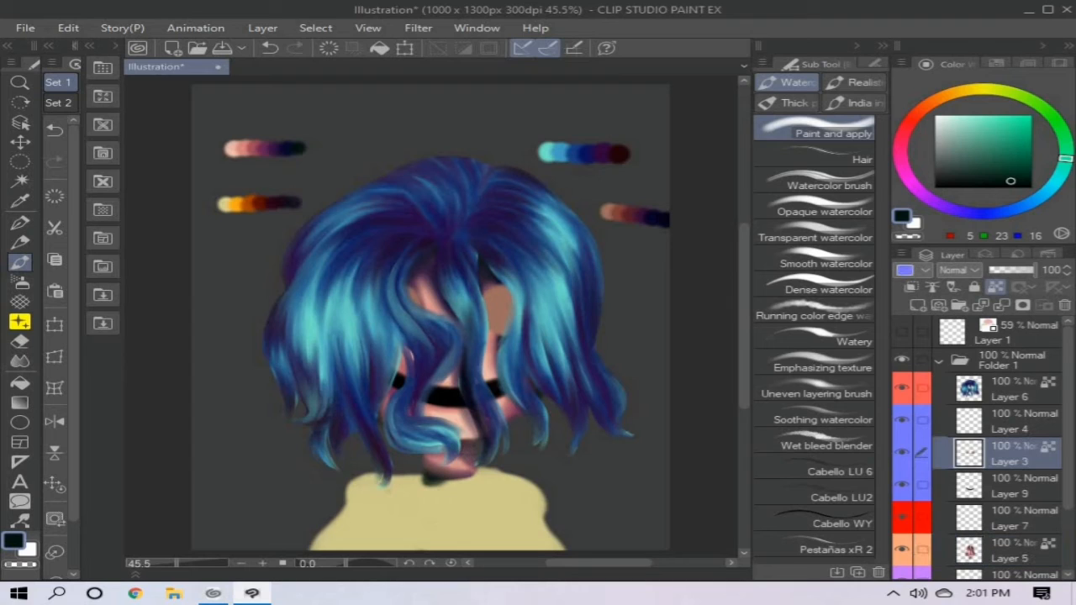
alt+click(623, 214)
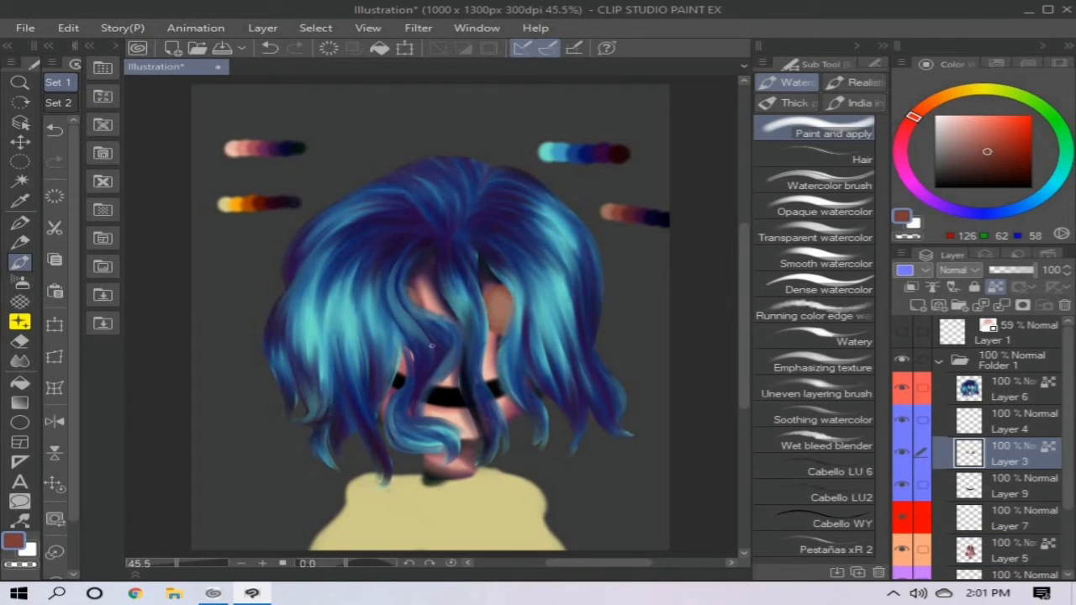
alt+click(636, 219)
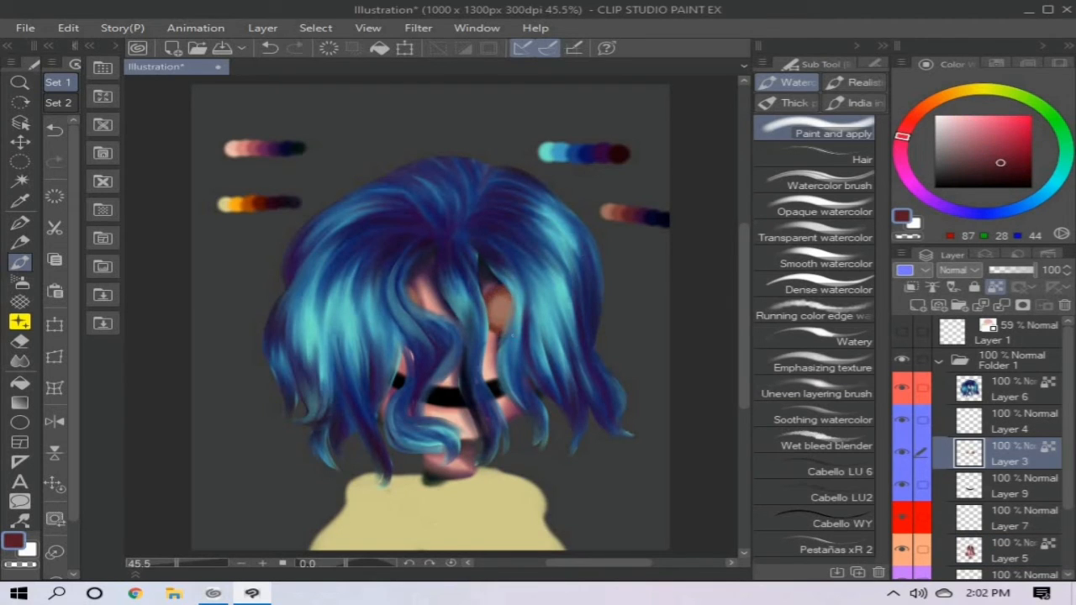
mouse_move(510, 334)
mouse_down()
mouse_move(493, 293)
mouse_move(506, 286)
mouse_move(493, 292)
mouse_up()
alt+click(645, 220)
alt+click(663, 222)
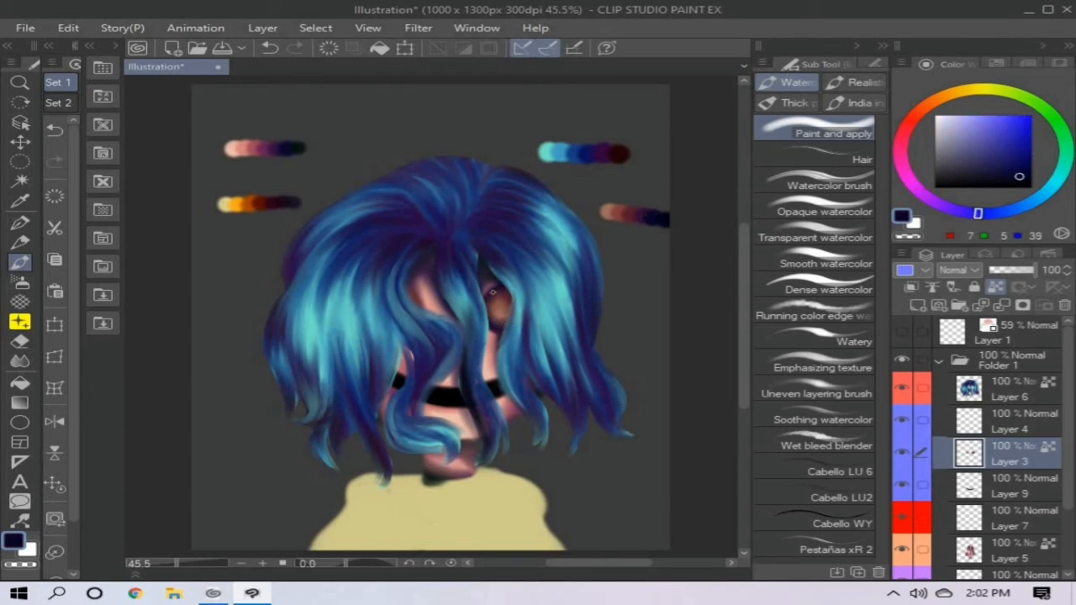
alt+click(664, 221)
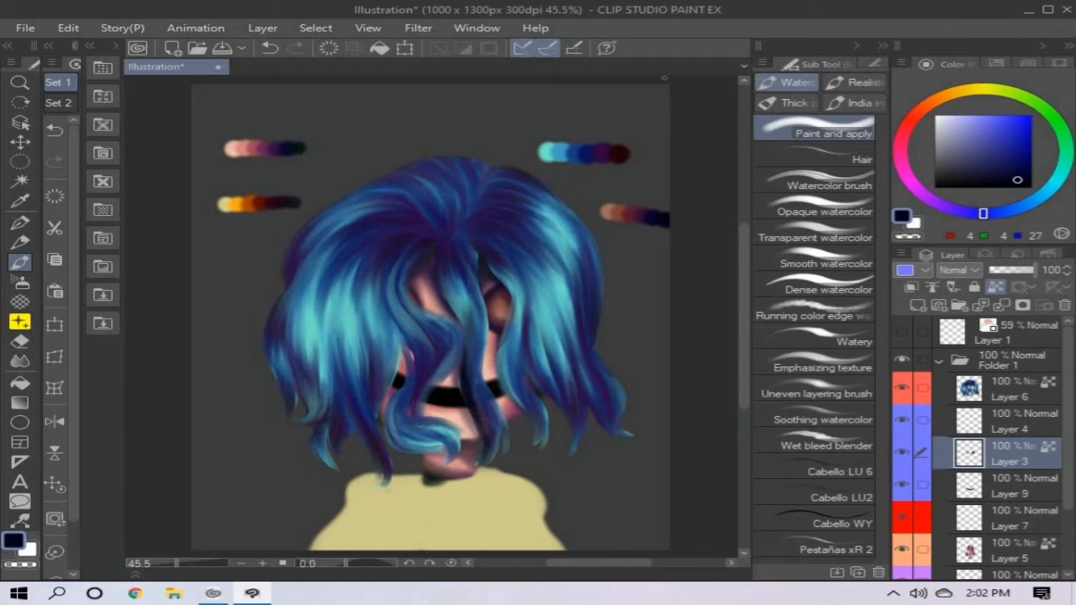
- Draw small black thread holes in the button eye on Layer 4 with the Mapping pen
click(1014, 421)
click(1032, 188)
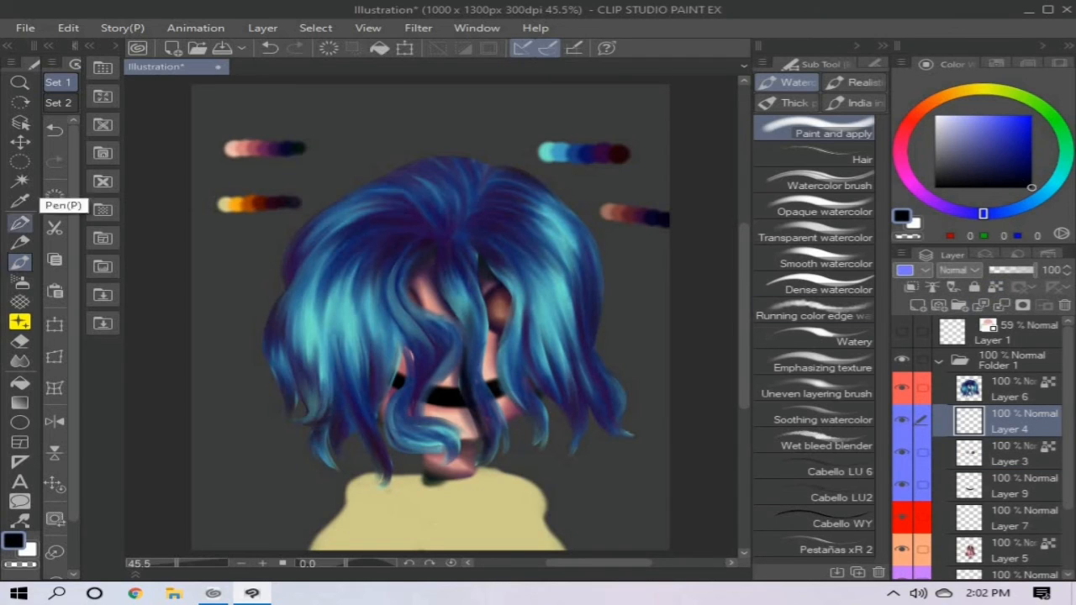
click(20, 222)
key(ctrl+z)
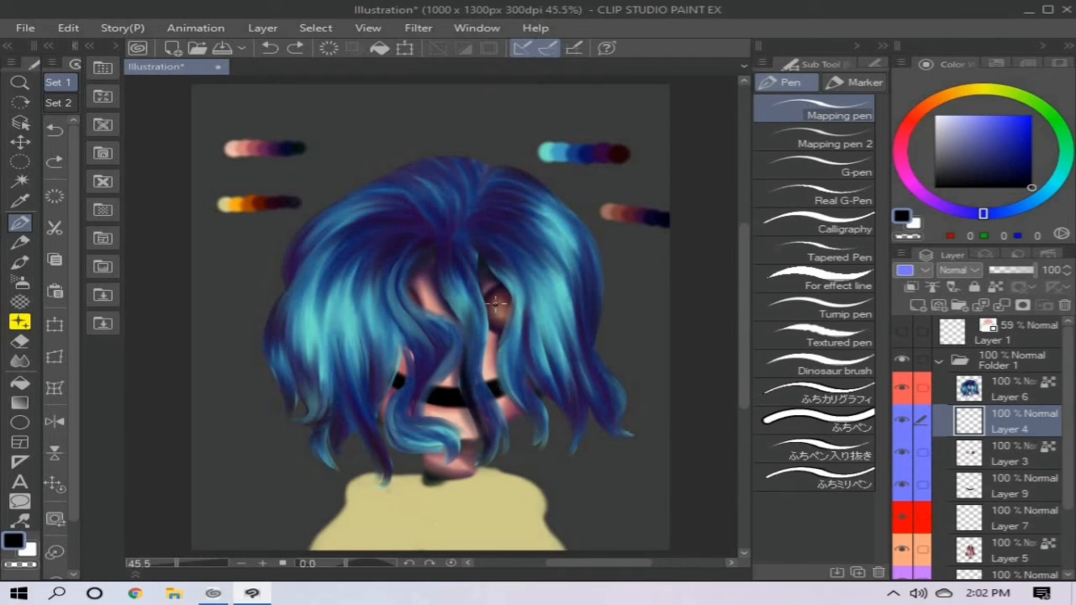
drag(498, 319, 508, 317)
- Add a clipped Add (Glow) layer above the button holes and put a soft white airbrush highlight on the button eye
click(918, 306)
click(912, 288)
click(935, 116)
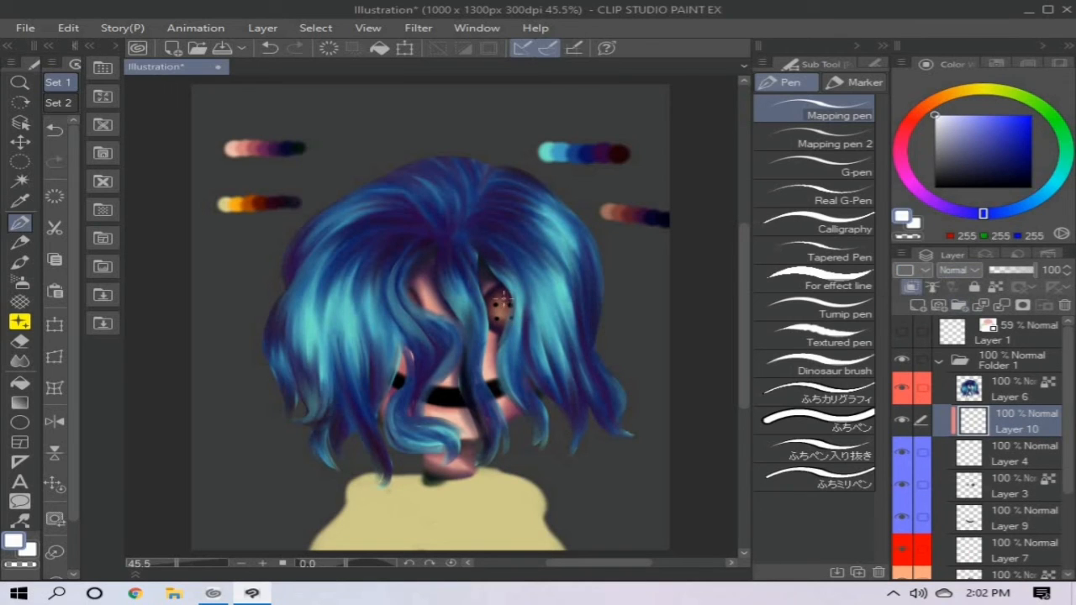
click(959, 270)
click(971, 452)
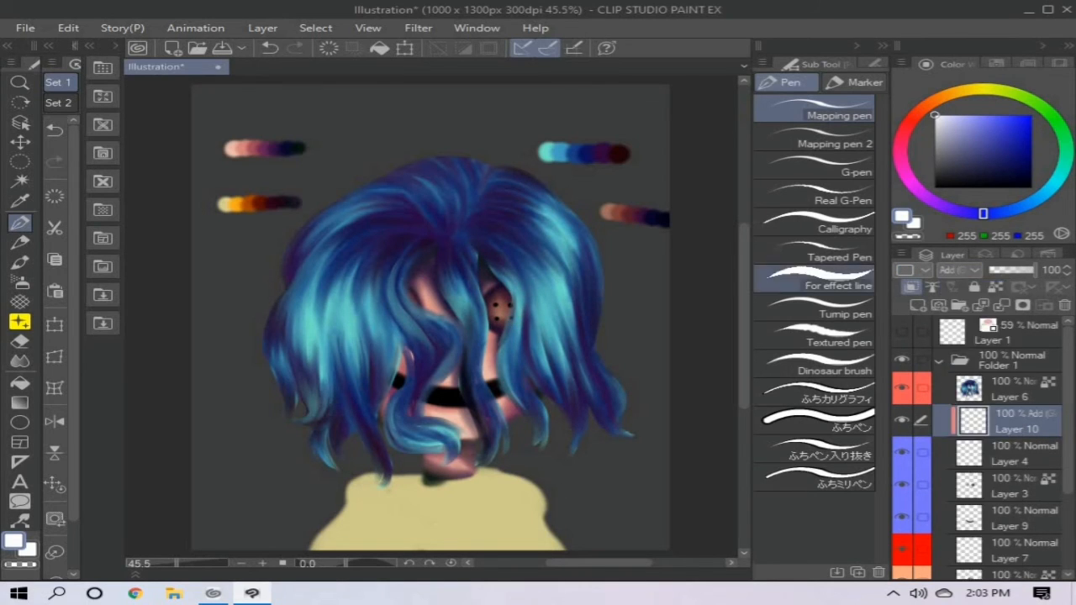
click(20, 281)
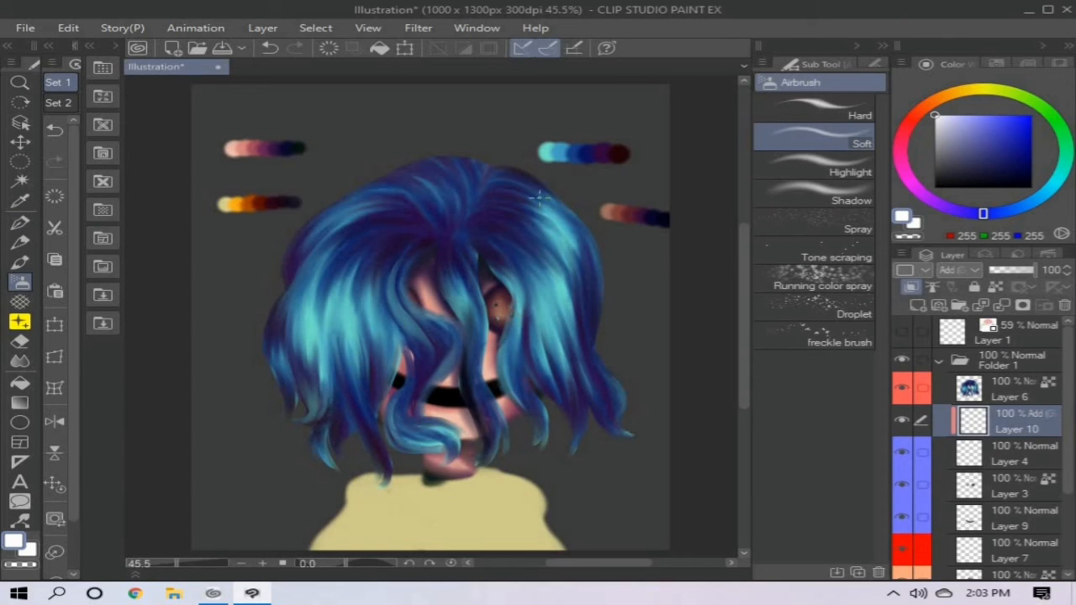
- Add a new layer above the black smile and draw a curved white line along its middle with the Mapping pen
scroll(1009, 471, down, 2)
click(1013, 479)
click(918, 305)
click(19, 223)
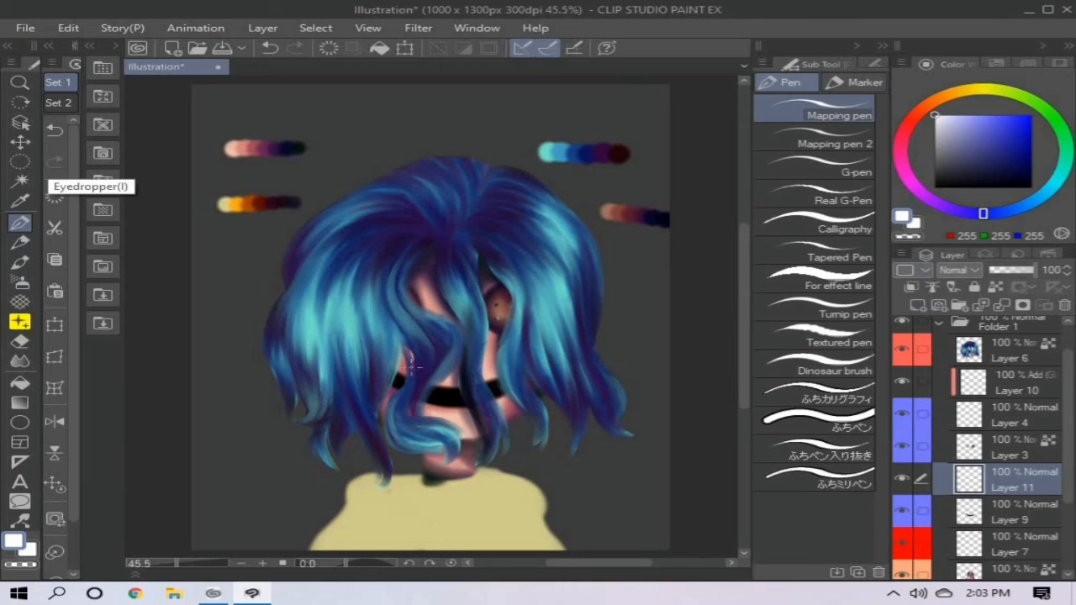
drag(394, 376, 505, 389)
key(ctrl+z)
key(bracketright)
mouse_move(393, 376)
mouse_down()
mouse_move(501, 391)
mouse_move(427, 389)
mouse_move(518, 380)
mouse_up()
key(ctrl+z)
key(ctrl+z)
key(ctrl+z)
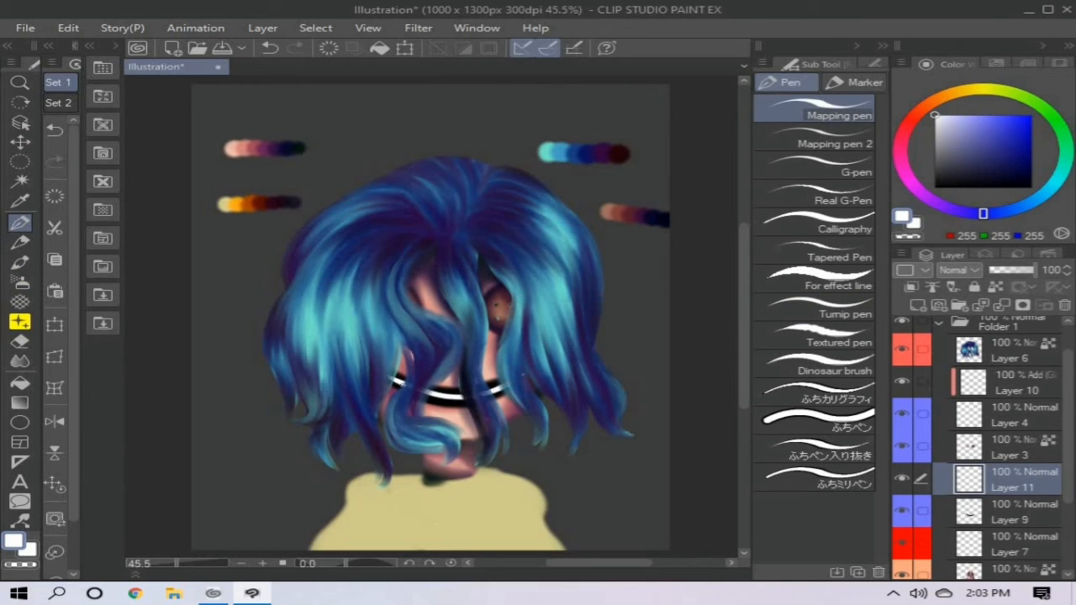
- Add a clipped Linear burn layer above the white teeth line and shade it with dark red (41, 0, 1) using the Soft airbrush
click(918, 305)
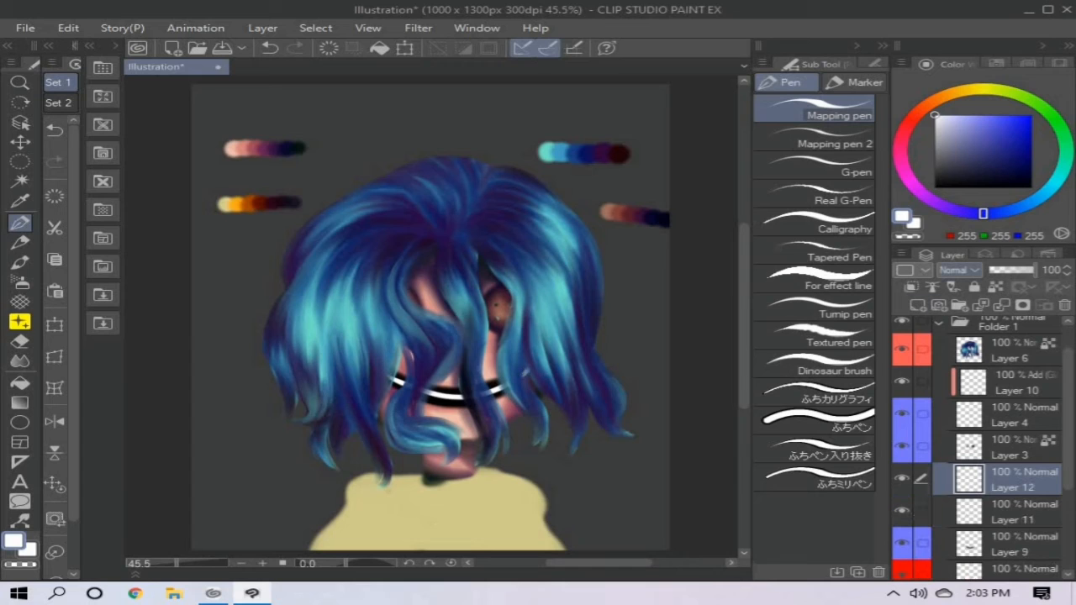
click(911, 287)
click(960, 270)
click(973, 348)
alt+click(620, 154)
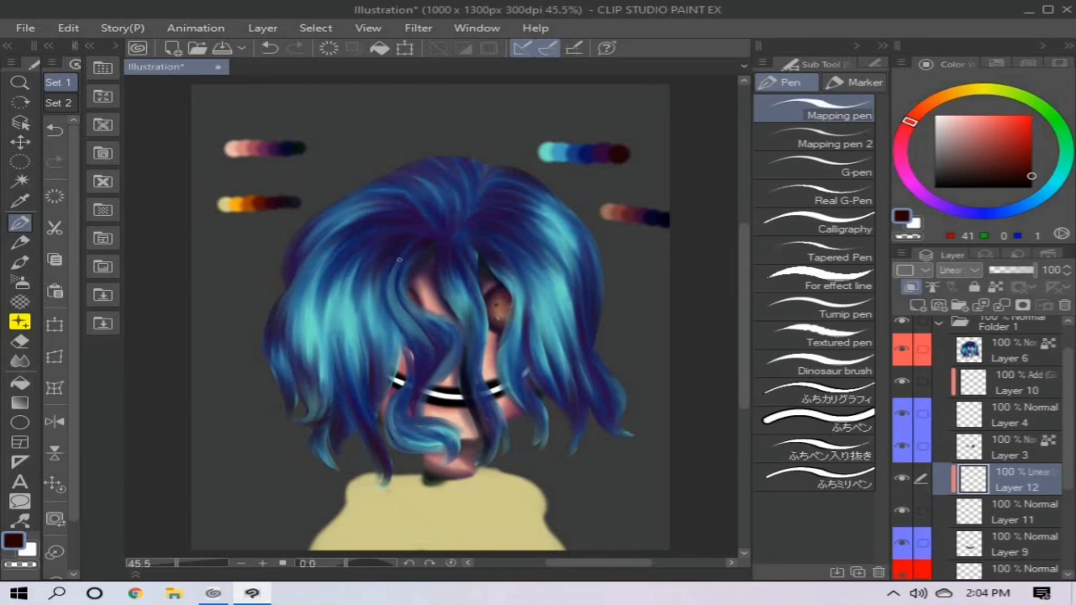
key(b)
key(ctrl+z)
mouse_move(392, 379)
mouse_down()
mouse_move(432, 393)
mouse_move(504, 389)
mouse_up()
key(ctrl+z)
key(])
key(])
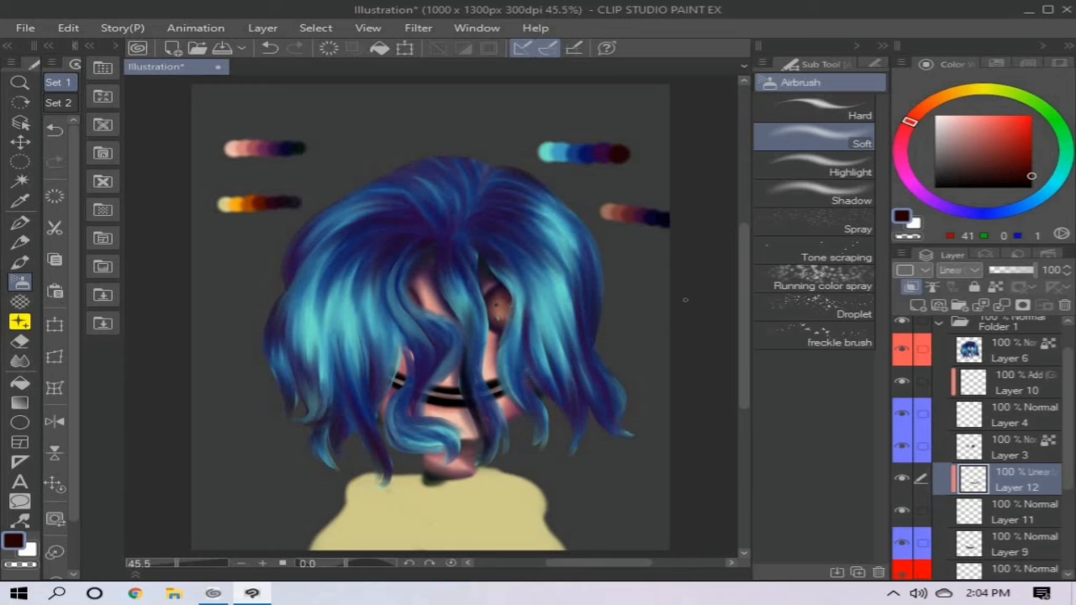
key([)
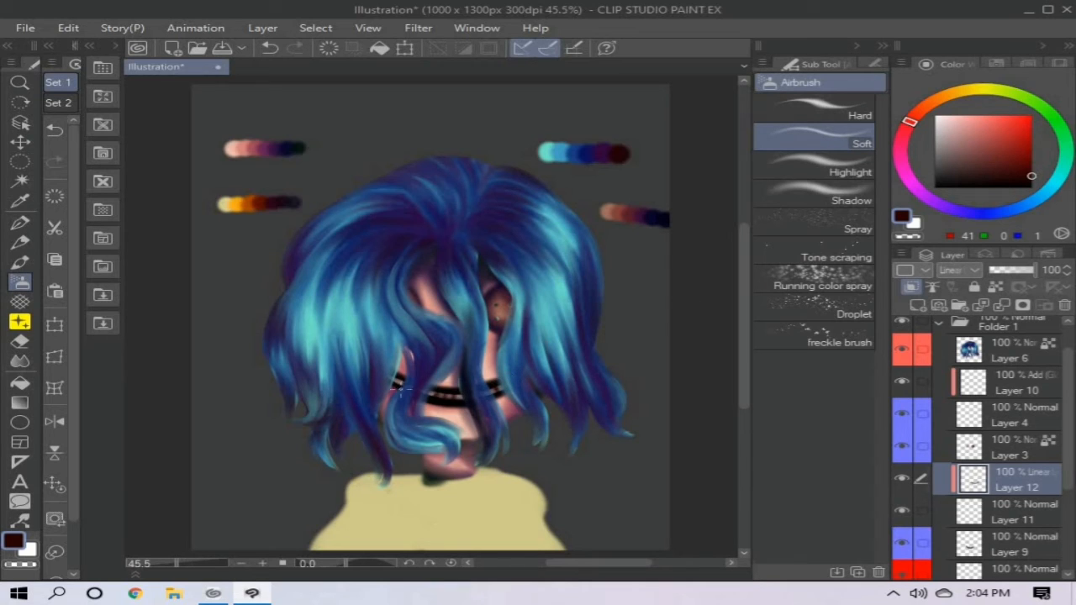
- Add another clipped Normal layer above the teeth shading and tint the teeth with dark red (35, 0, 1)
key(x)
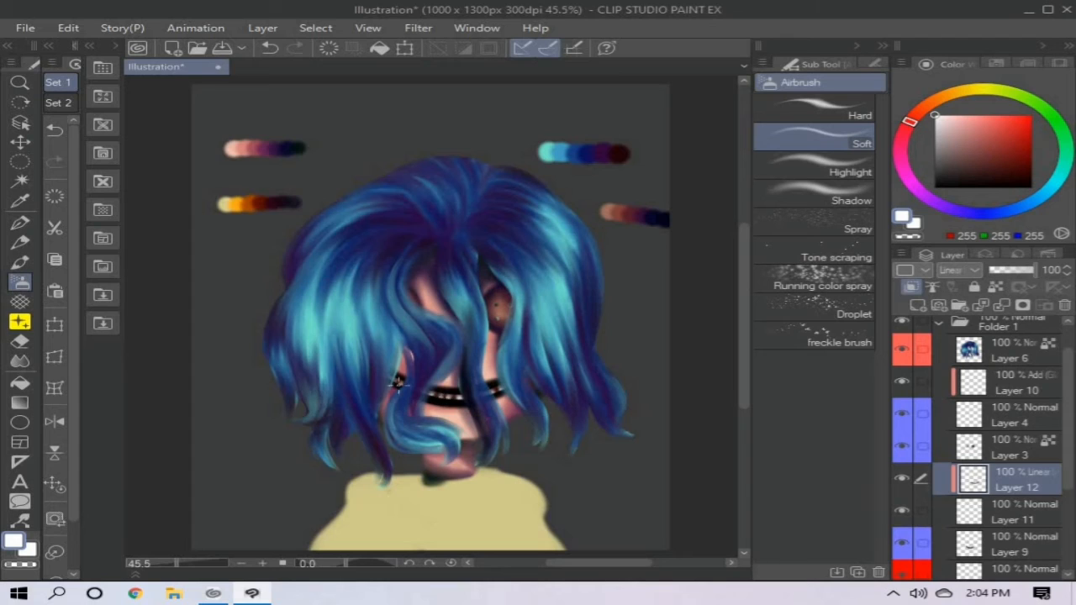
key(ctrl+shift+n)
key(x)
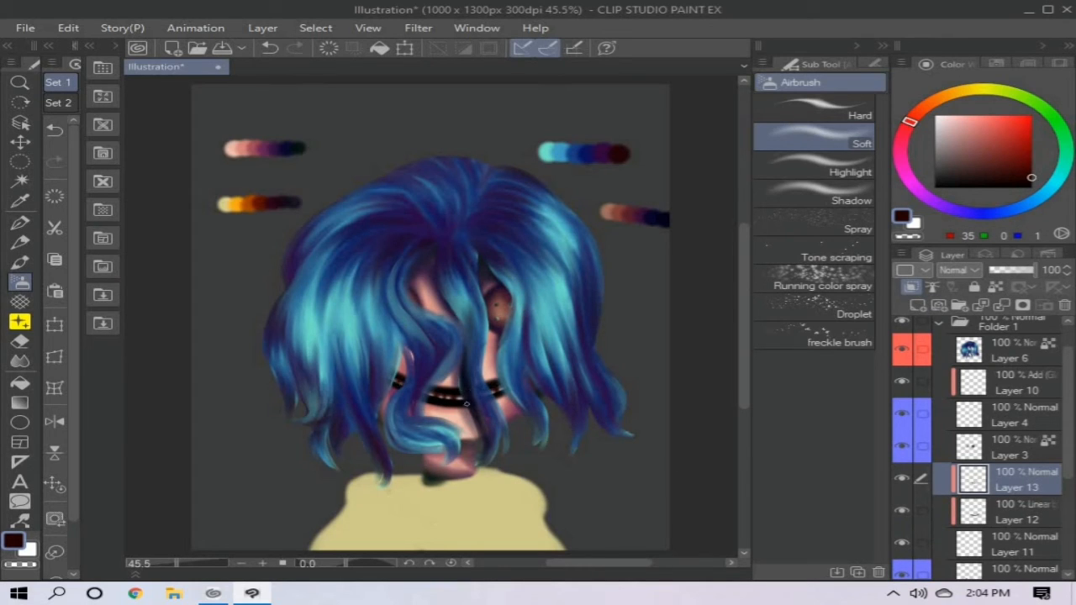
- Lock the transparent pixels of the sweater layer and paint the sweater with orange (250, 174, 22) using the Paint and apply brush
scroll(1016, 496, down, 5)
click(1016, 500)
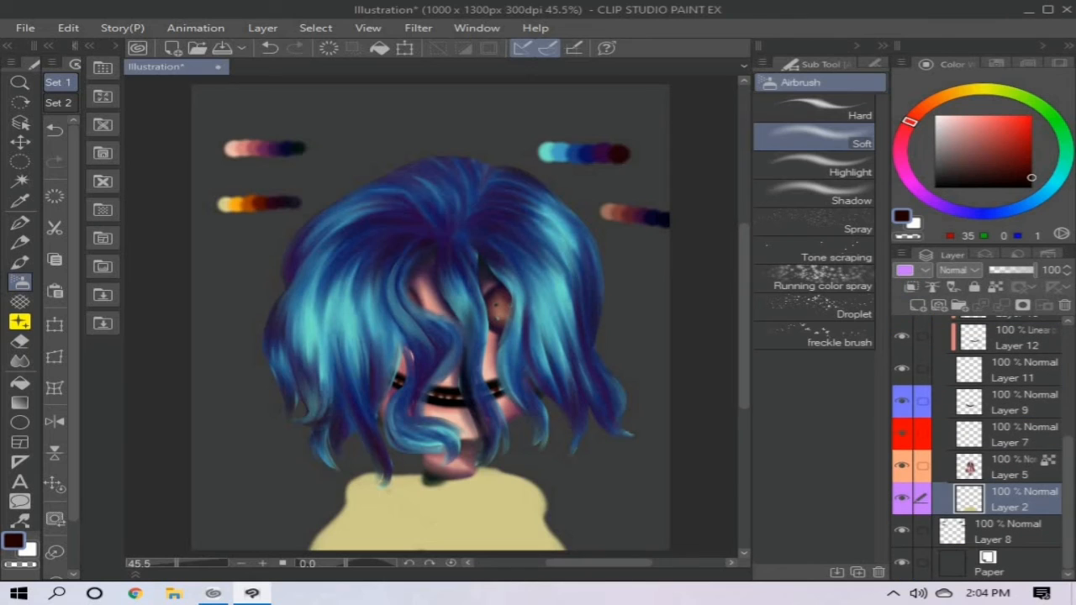
alt+click(239, 204)
click(20, 262)
drag(420, 474, 374, 475)
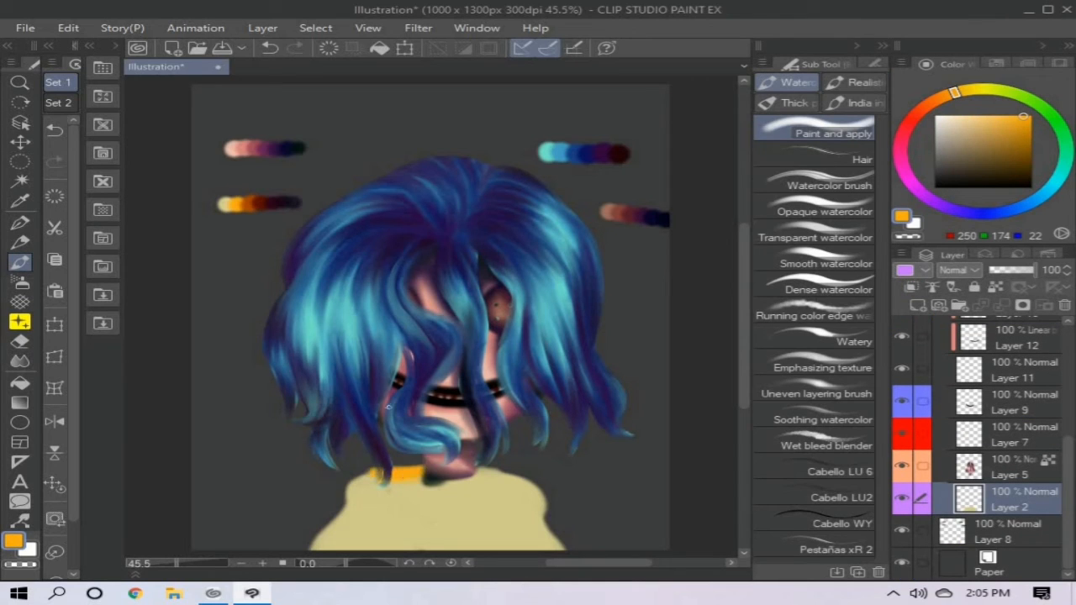
key(ctrl+z)
mouse_move(508, 477)
mouse_down()
mouse_move(523, 530)
mouse_move(378, 517)
mouse_move(424, 542)
mouse_up()
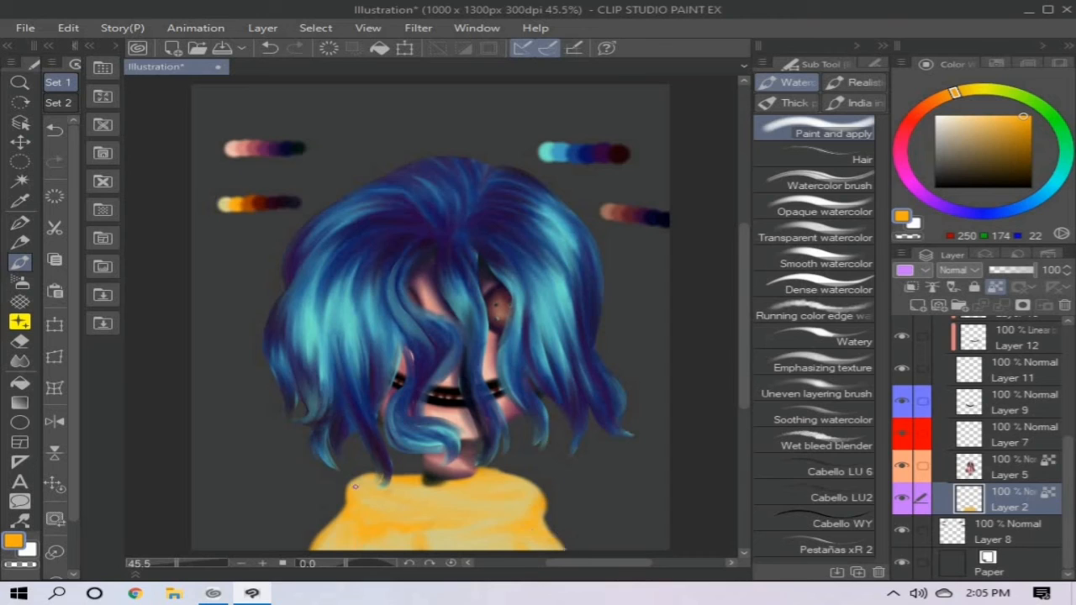
- Paint darker orange folds around the sweater's collar and shoulders with a colour sampled from the yellow palette strip
alt+click(257, 205)
mouse_move(419, 479)
mouse_down()
mouse_move(378, 482)
mouse_move(504, 476)
mouse_move(515, 503)
mouse_up()
mouse_move(355, 491)
mouse_down()
mouse_move(365, 472)
mouse_move(353, 525)
mouse_move(539, 504)
mouse_move(542, 530)
mouse_move(379, 539)
mouse_move(433, 502)
mouse_up()
mouse_move(328, 542)
mouse_down()
mouse_move(360, 500)
mouse_move(353, 492)
mouse_move(419, 477)
mouse_up()
- Deepen the collar folds and sweater edges with dark reddish brown (90, 15, 3) from the yellow palette strip
alt+click(261, 205)
mouse_move(463, 481)
mouse_down()
mouse_move(495, 471)
mouse_move(521, 479)
mouse_up()
mouse_move(496, 486)
mouse_down()
mouse_move(540, 508)
mouse_move(504, 533)
mouse_move(530, 543)
mouse_move(353, 520)
mouse_move(312, 545)
mouse_up()
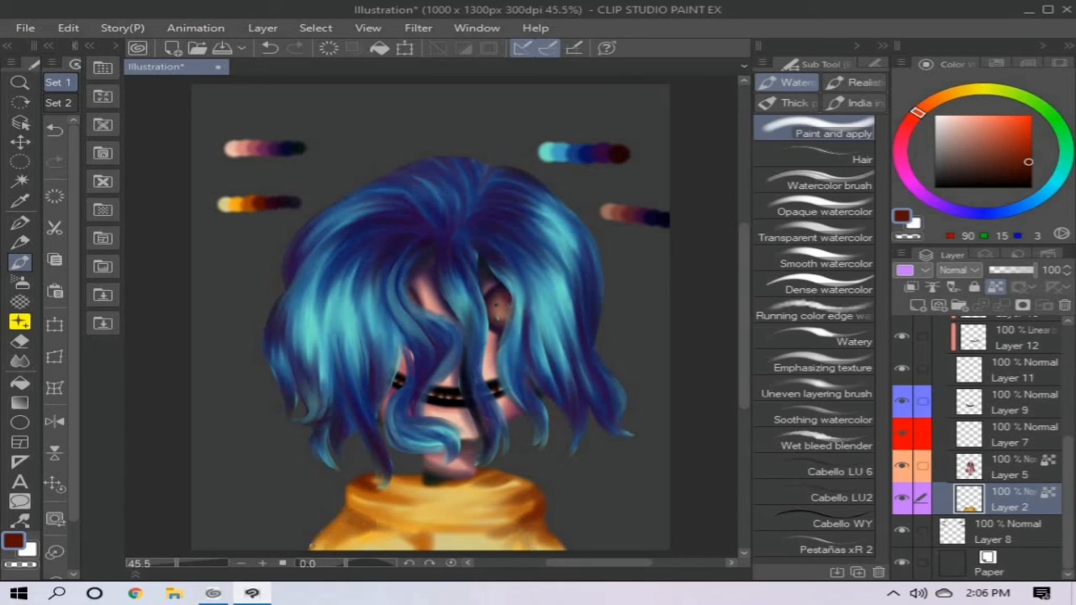
alt+click(268, 205)
mouse_move(370, 476)
mouse_down()
mouse_move(488, 479)
mouse_move(504, 501)
mouse_move(358, 510)
mouse_move(328, 538)
mouse_move(420, 542)
mouse_move(470, 492)
mouse_move(535, 506)
mouse_up()
drag(440, 499, 488, 488)
- Delete Layer 8, which holds the palette colour strips
click(1009, 532)
click(1066, 305)
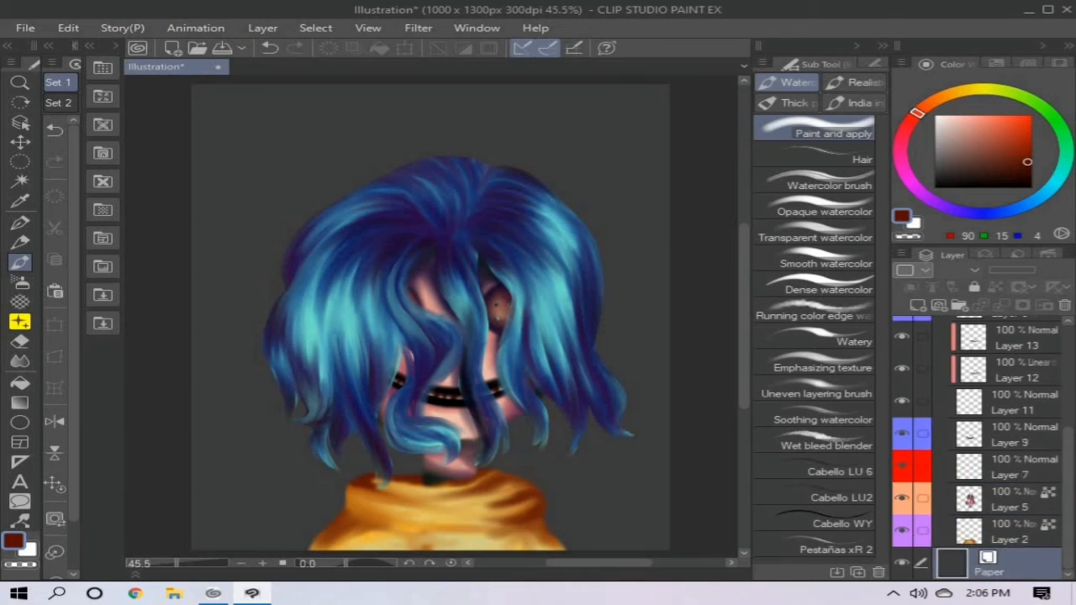
scroll(1001, 454, up, 5)
click(942, 361)
click(1014, 361)
click(942, 361)
- Paint dark red (156, 5, 0) blood beneath the button eyes on Layer 7 with the Wound brush
scroll(1000, 455, down, 3)
scroll(1001, 454, down, 1)
click(1013, 470)
click(1032, 172)
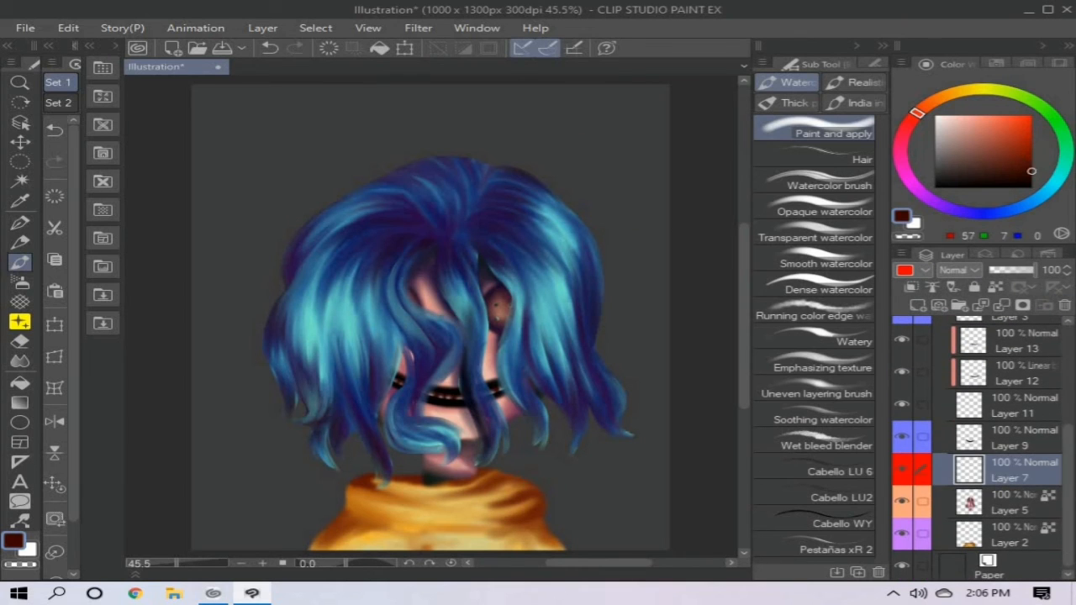
click(20, 302)
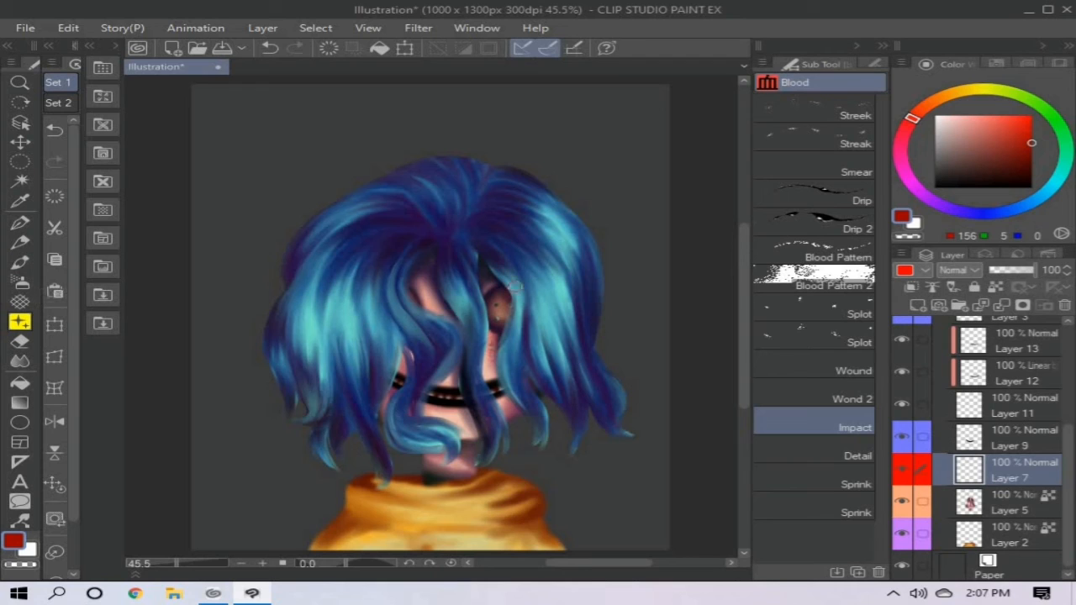
click(833, 371)
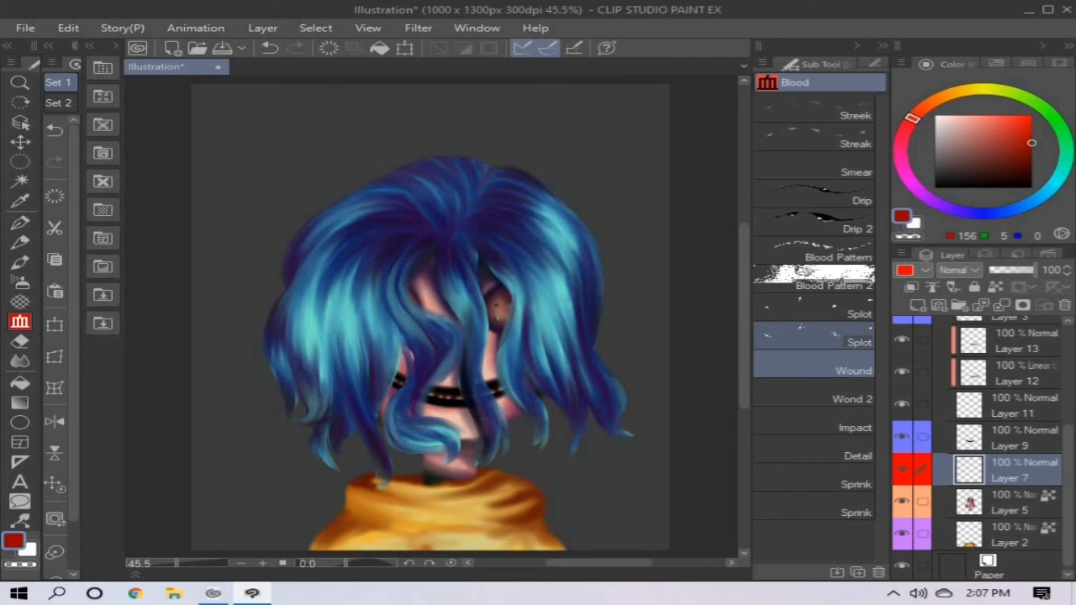
click(492, 336)
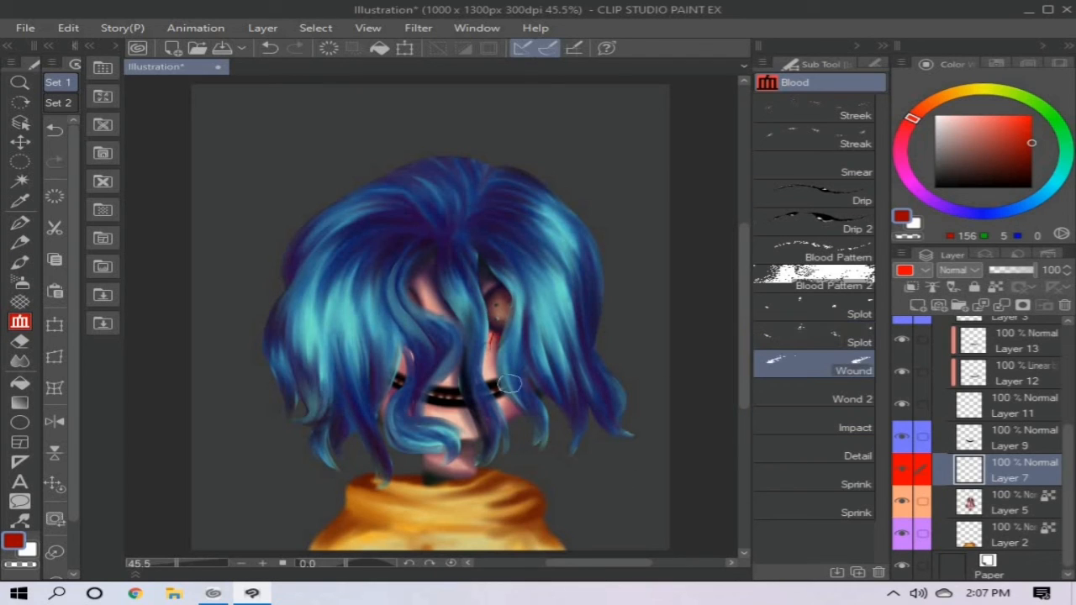
drag(492, 331, 492, 366)
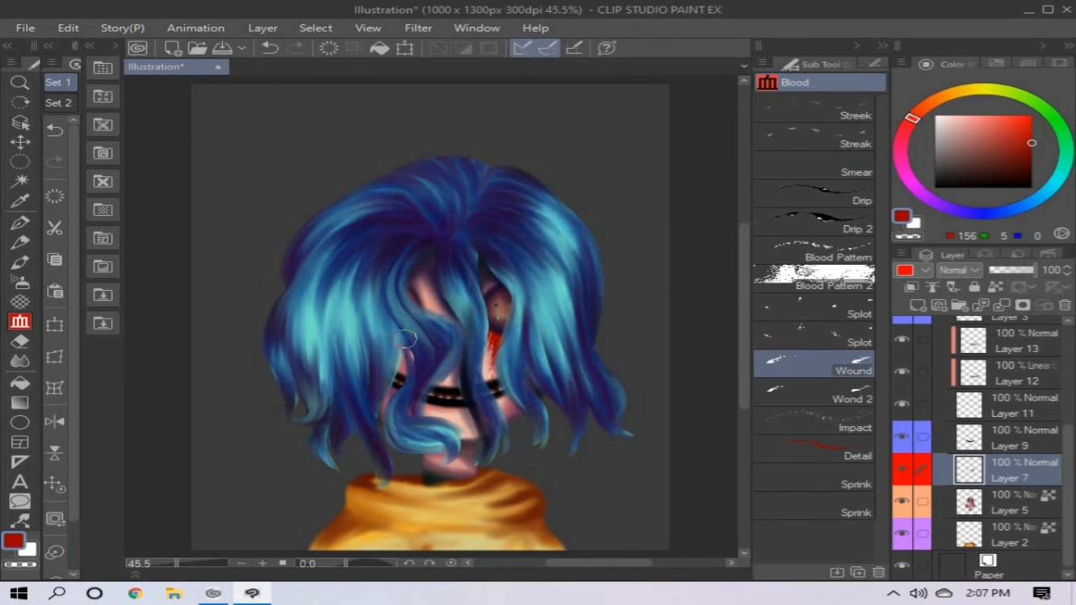
- Lock the blood layer's transparent pixels and shade the blood with dark red (71, 2, 0), light red (255, 123, 119) and black
click(995, 286)
click(20, 283)
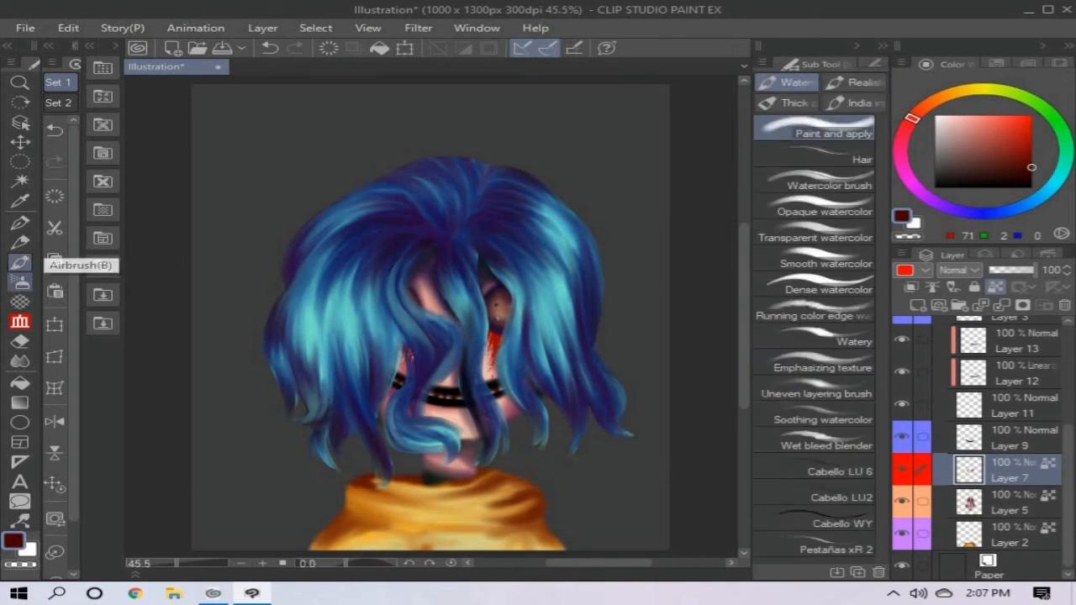
click(987, 115)
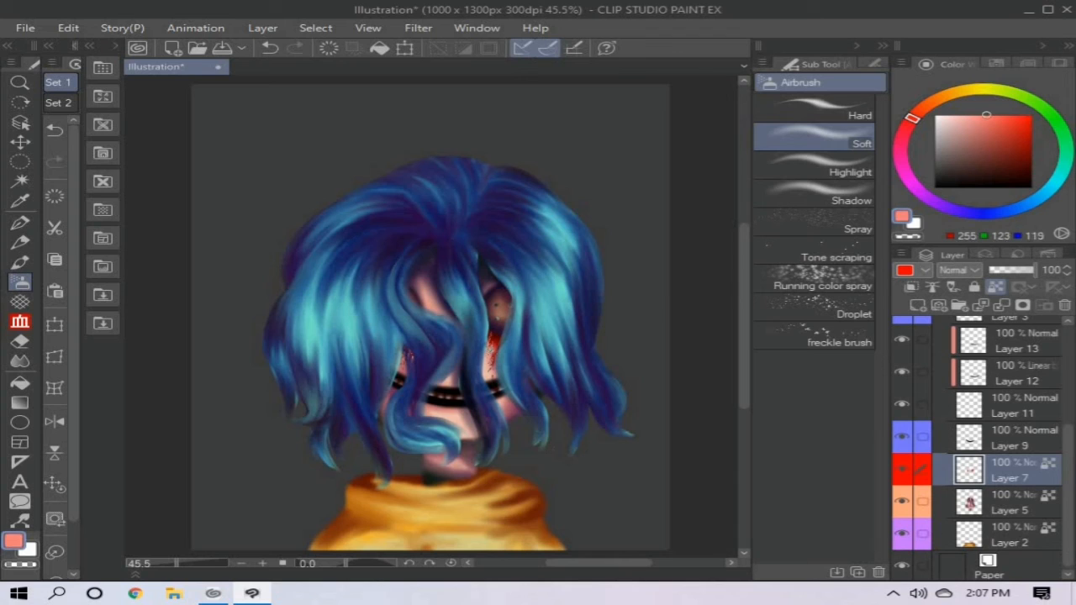
click(1032, 187)
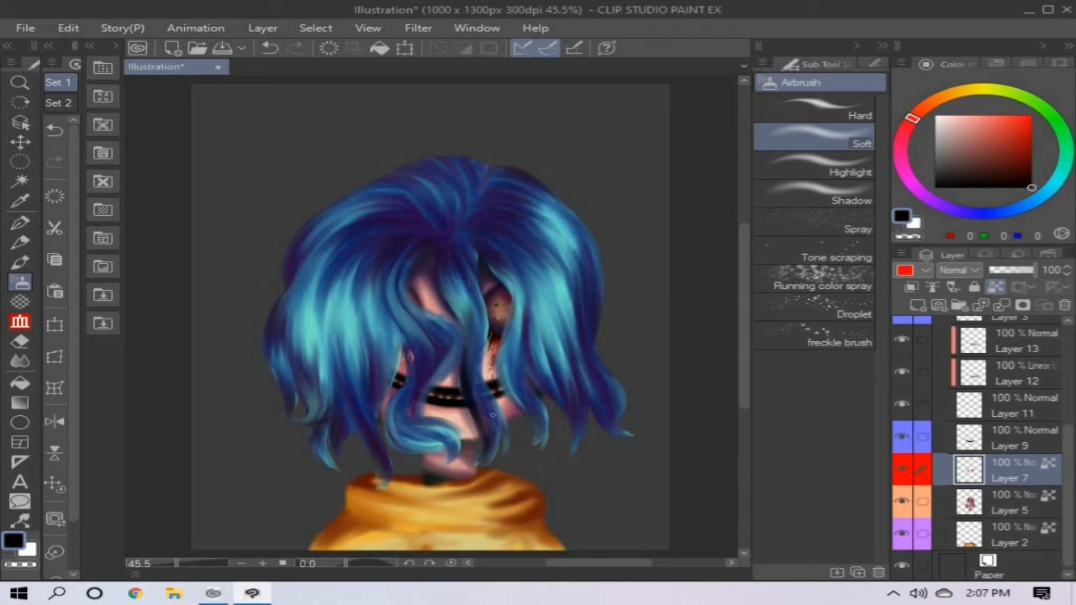
- Try adding small white Mapping pen highlights to the blood on a new layer clipped above Layer 7
click(918, 304)
key(x)
key(p)
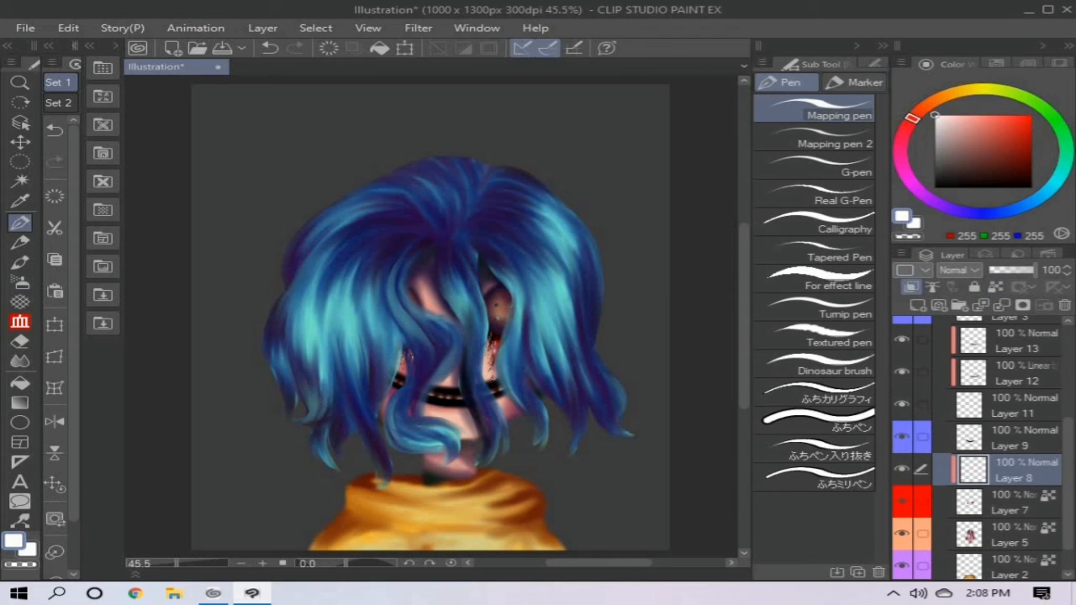
key(ctrl+z)
drag(497, 337, 496, 351)
key(ctrl+z)
key(ctrl+z)
- Collapse Folder 1, add a new layer directly above Paper, and change the paper colour to white
drag(1068, 479, 1068, 378)
click(940, 360)
click(1013, 388)
click(917, 305)
double_click(953, 419)
click(703, 224)
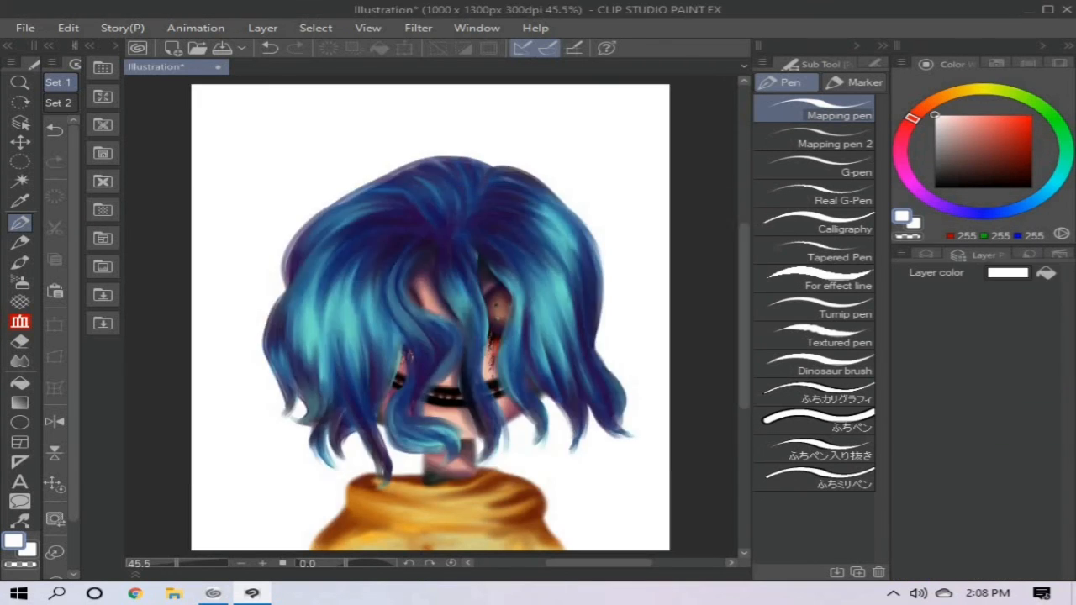
click(926, 255)
click(1006, 389)
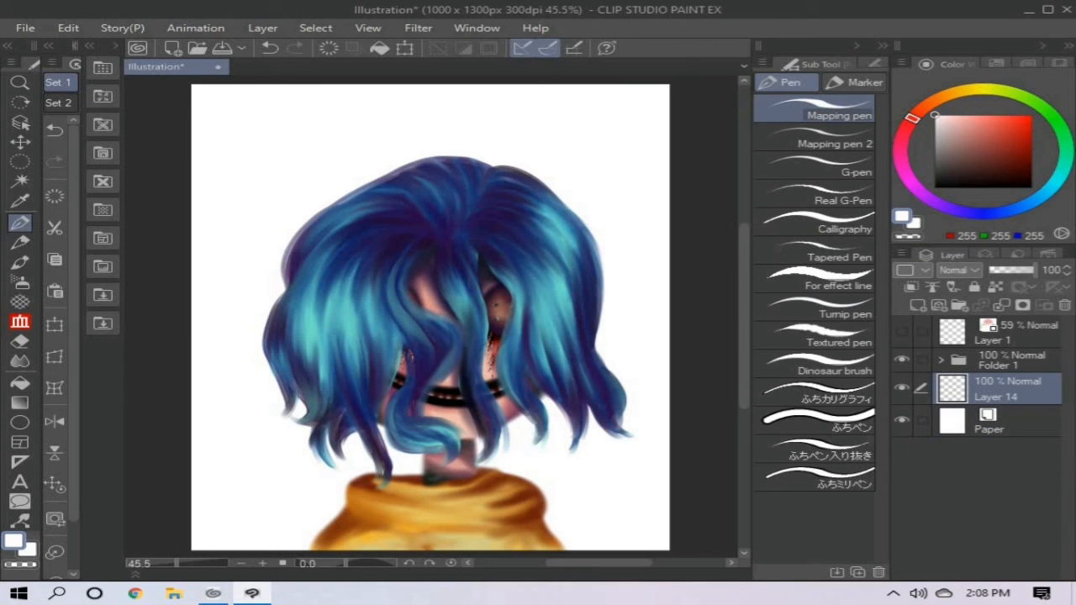
- Try a muted red (187, 96, 93) background fill and a further fill inside a rectangular selection along its side
drag(979, 138, 984, 135)
key(alt+Delete)
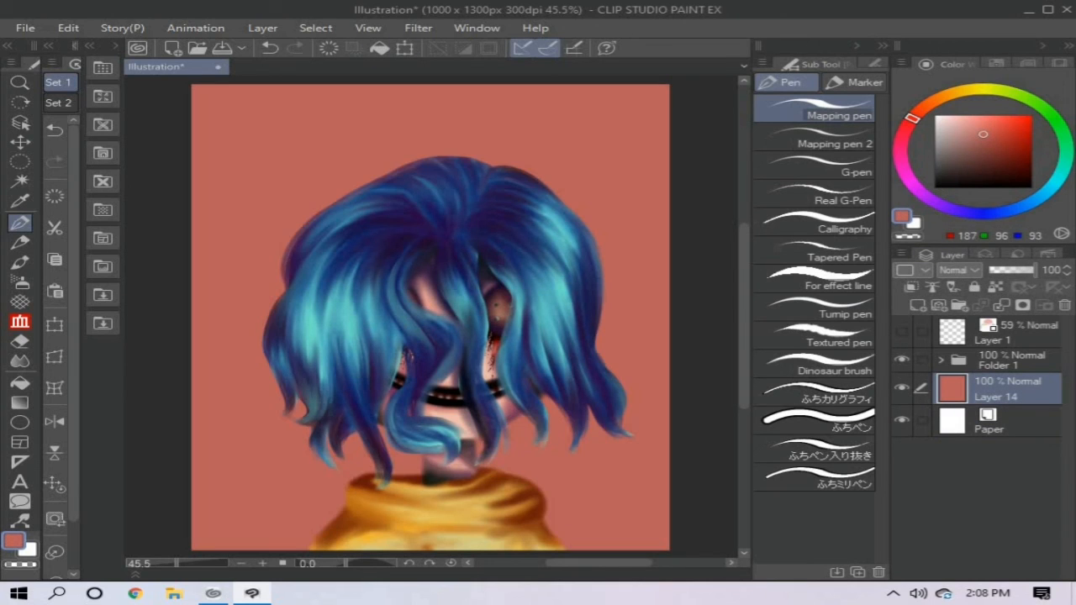
click(19, 161)
click(815, 110)
drag(540, 79, 705, 464)
drag(454, 253, 480, 368)
click(379, 48)
- Fill the whole background layer with a light orange tan
click(958, 126)
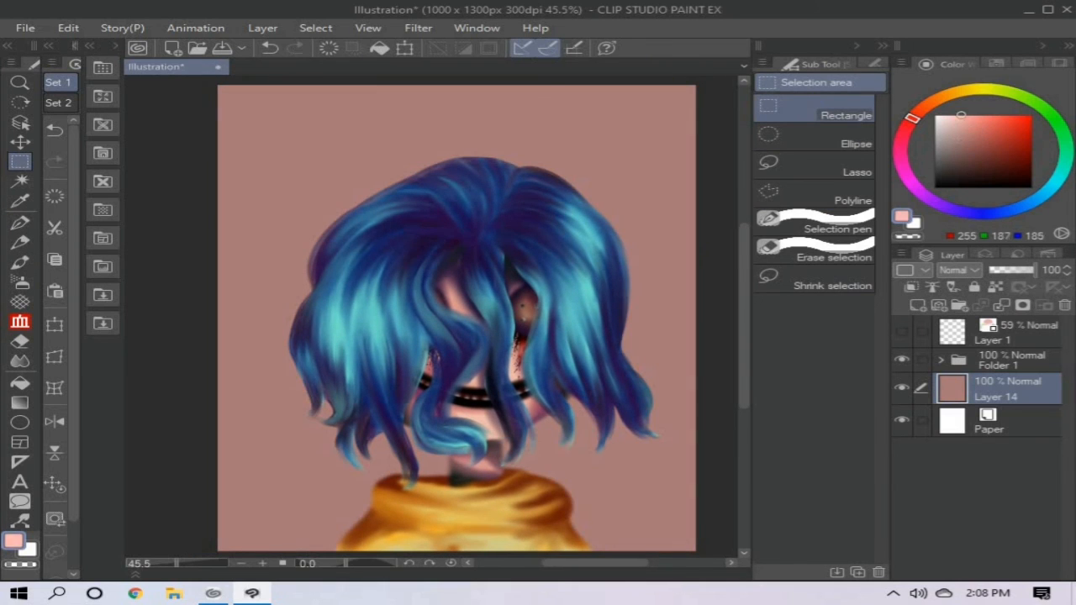
click(941, 96)
click(969, 132)
click(379, 48)
- Fill vertical strips along both sides of the background with brown (132, 105, 79) and soften their inner edges with the Paint and apply brush
click(974, 150)
drag(582, 82, 743, 557)
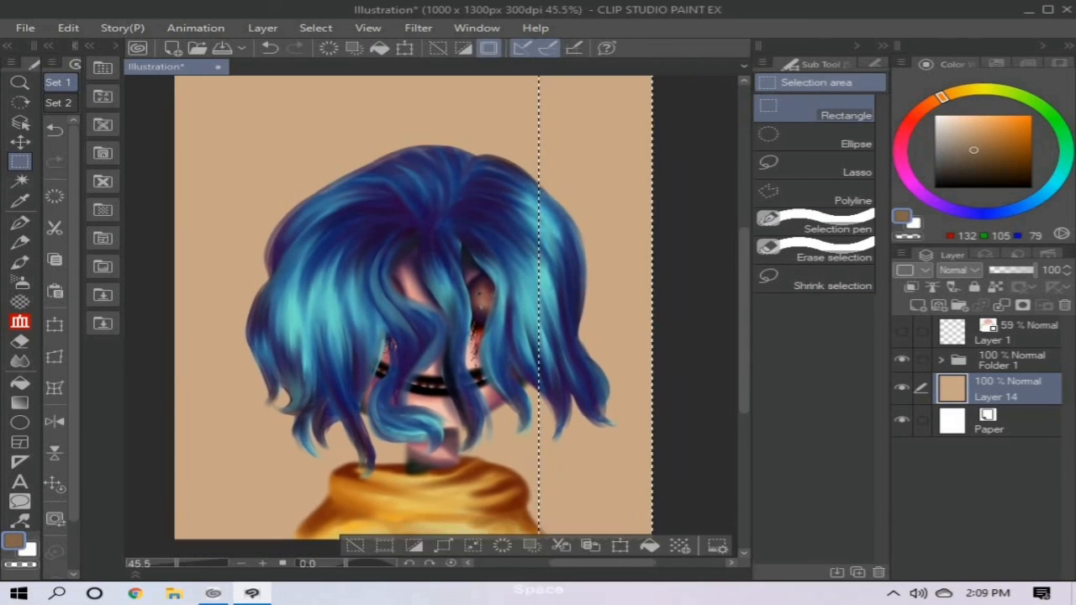
click(380, 48)
drag(454, 252, 455, 263)
drag(303, 83, 165, 555)
click(379, 48)
key(ctrl+d)
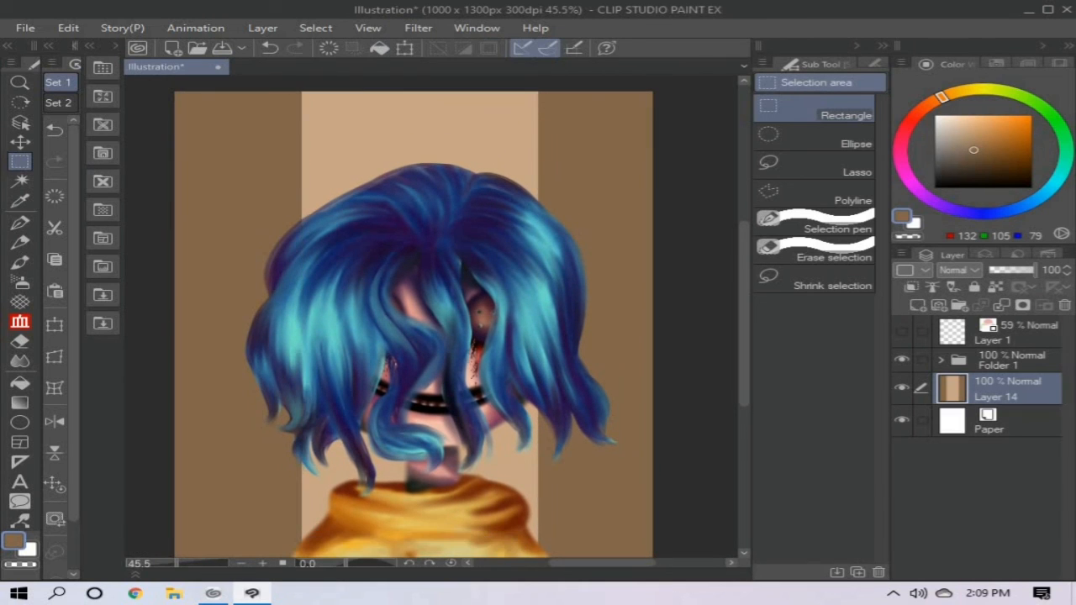
key(b)
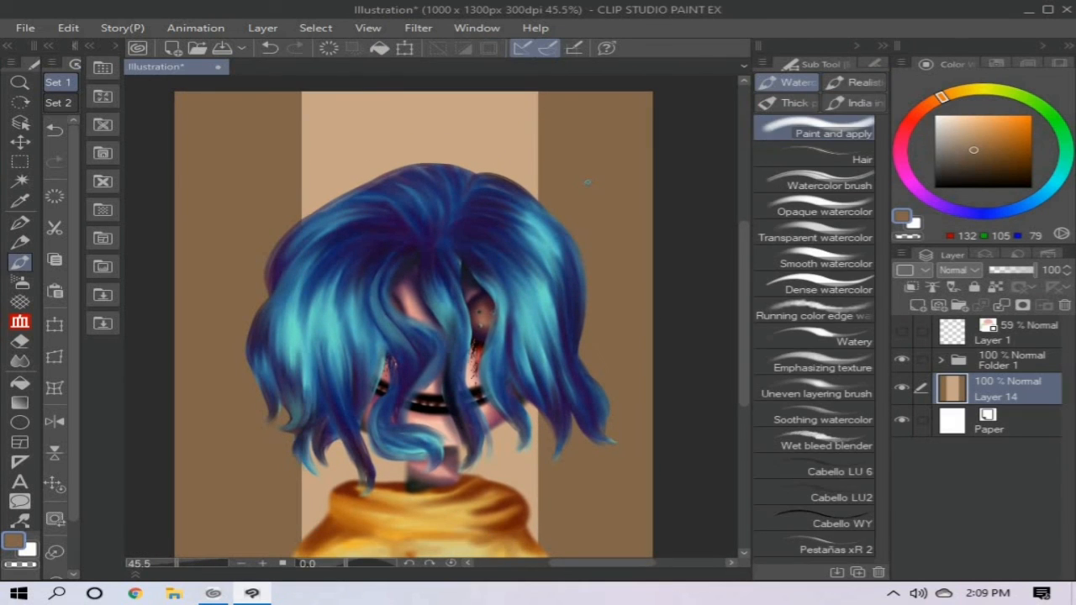
drag(541, 116, 523, 500)
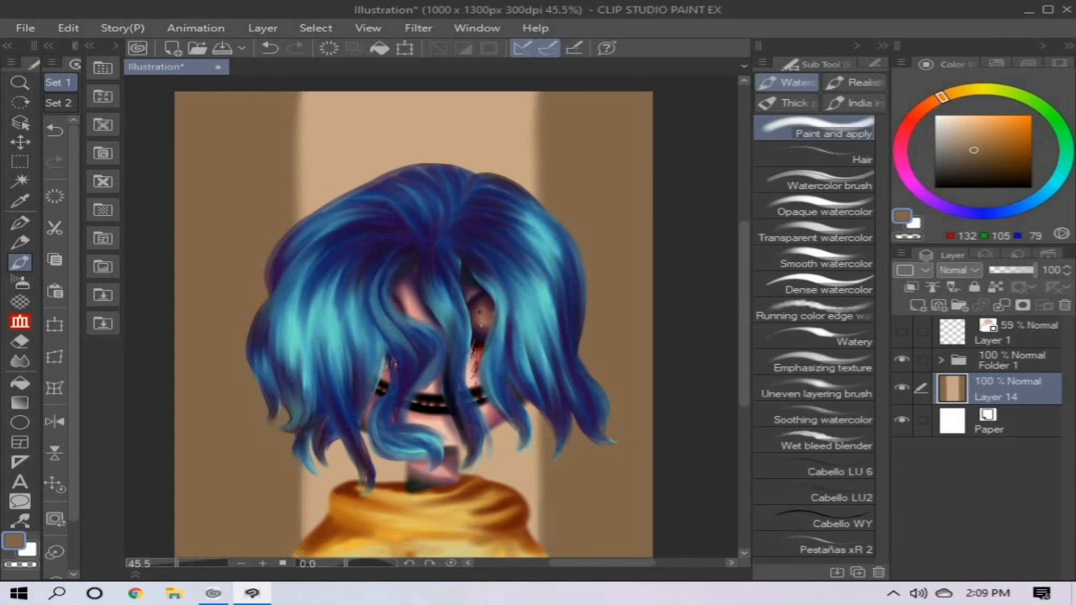
- Add a new layer above the background and test bright red (255, 20, 0) strokes with the Wound and Impact blood brushes
click(917, 305)
click(915, 116)
click(1032, 115)
click(20, 322)
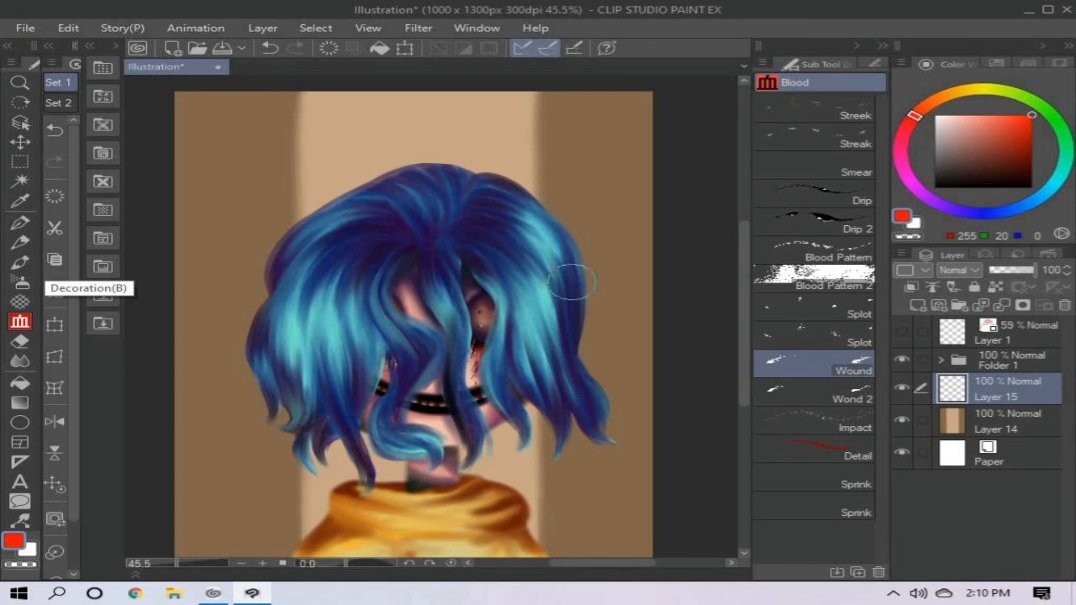
drag(572, 282, 624, 288)
key(ctrl+z)
click(814, 421)
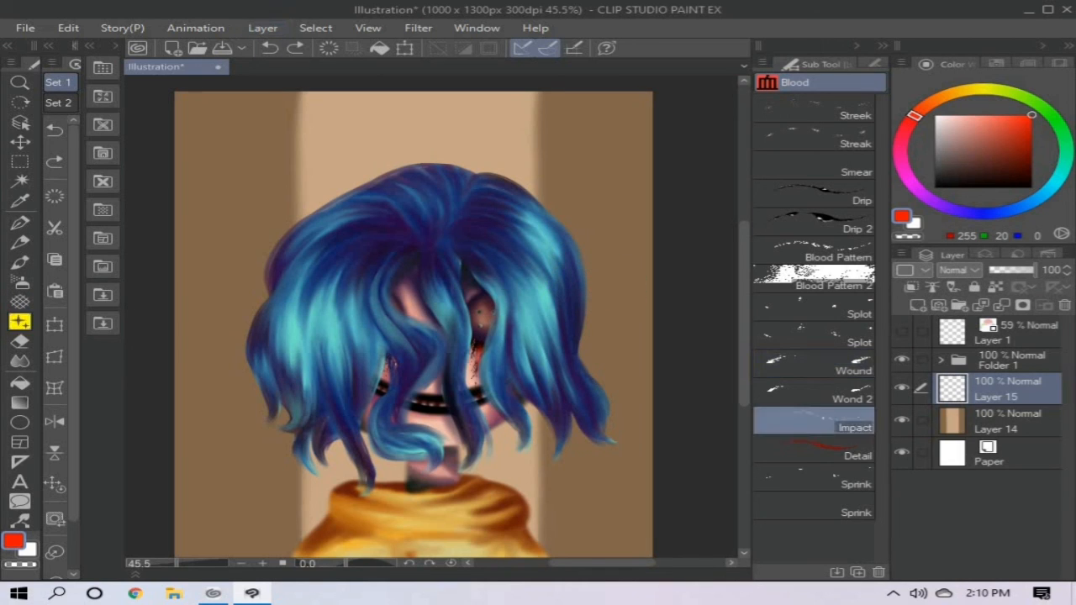
drag(278, 234, 339, 144)
key(ctrl+z)
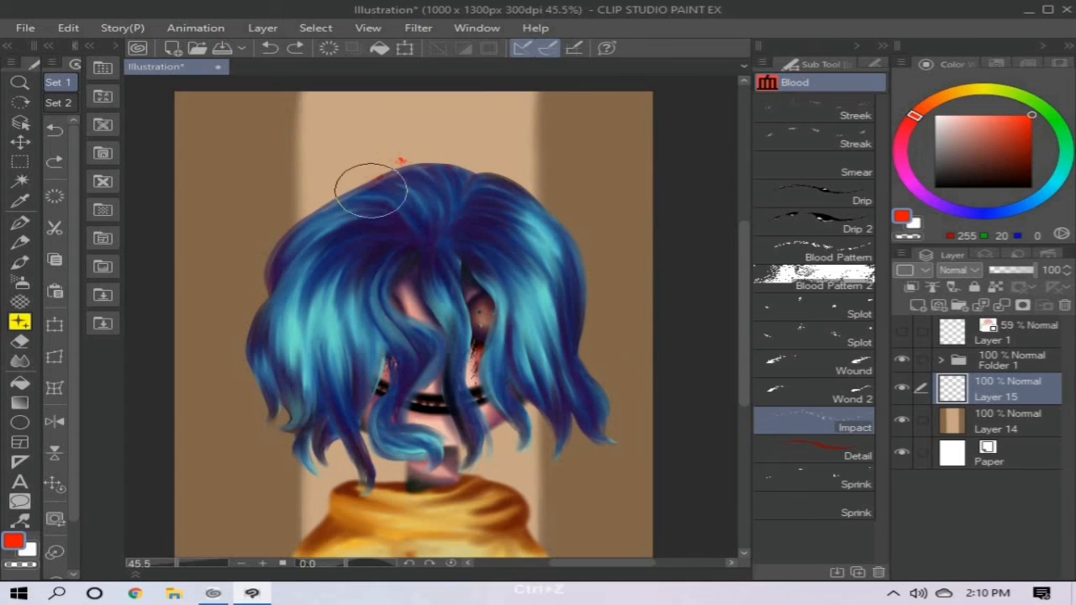
- Splatter bright red blood above the head and on both sides of the neck with the Impact brush
drag(370, 190, 404, 151)
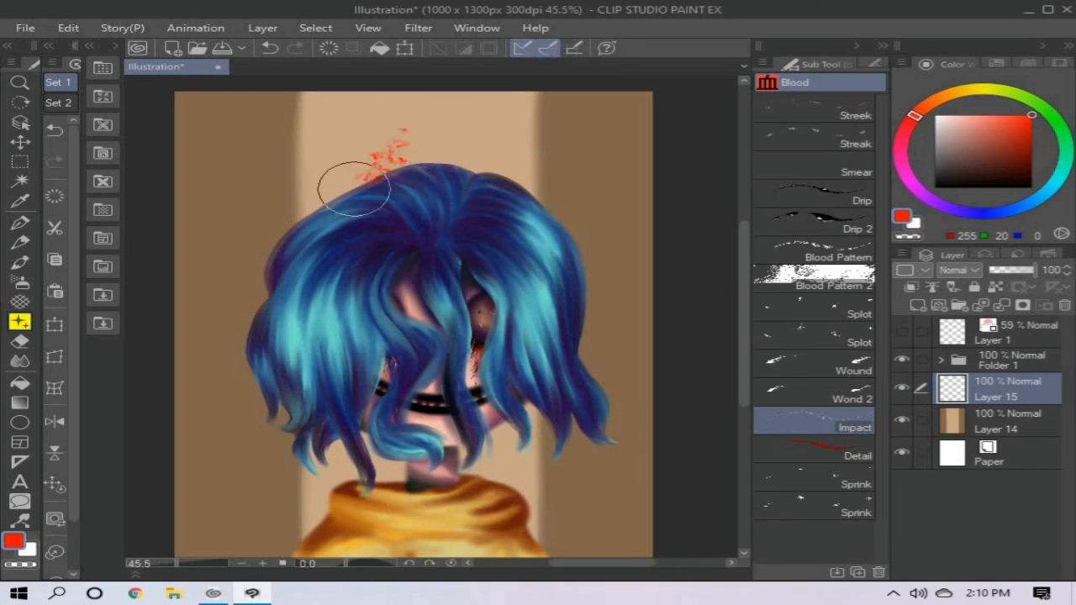
mouse_move(343, 180)
mouse_down()
mouse_move(350, 209)
mouse_move(404, 178)
mouse_move(409, 116)
mouse_move(507, 166)
mouse_up()
drag(363, 412, 383, 521)
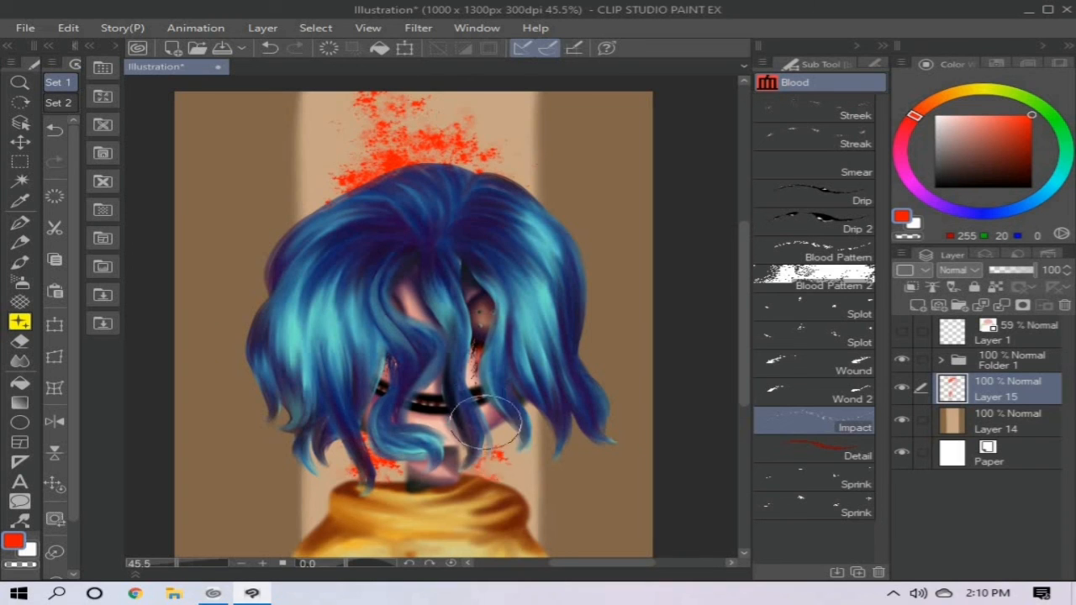
drag(487, 438, 495, 513)
- Paint Wound brush gashes on the brown strip left of the hair and surround them with Impact splatter
drag(233, 185, 243, 272)
key(ctrl+z)
click(814, 365)
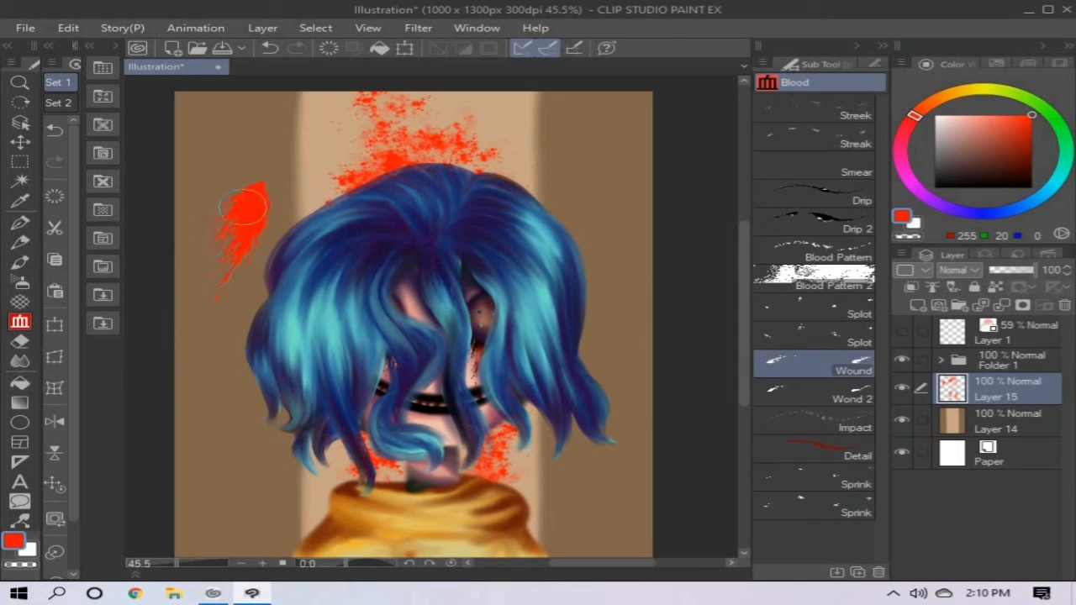
drag(250, 301, 251, 315)
click(814, 420)
mouse_move(245, 264)
mouse_down()
mouse_move(220, 274)
mouse_move(226, 203)
mouse_move(236, 210)
mouse_move(193, 250)
mouse_move(250, 269)
mouse_move(238, 357)
mouse_move(180, 482)
mouse_up()
- Lock the background blood's transparent pixels and shade it with the Soft airbrush in dark red (60, 5, 0), light pink (255, 188, 183) and black
click(995, 288)
click(1032, 170)
click(19, 282)
drag(416, 121, 439, 145)
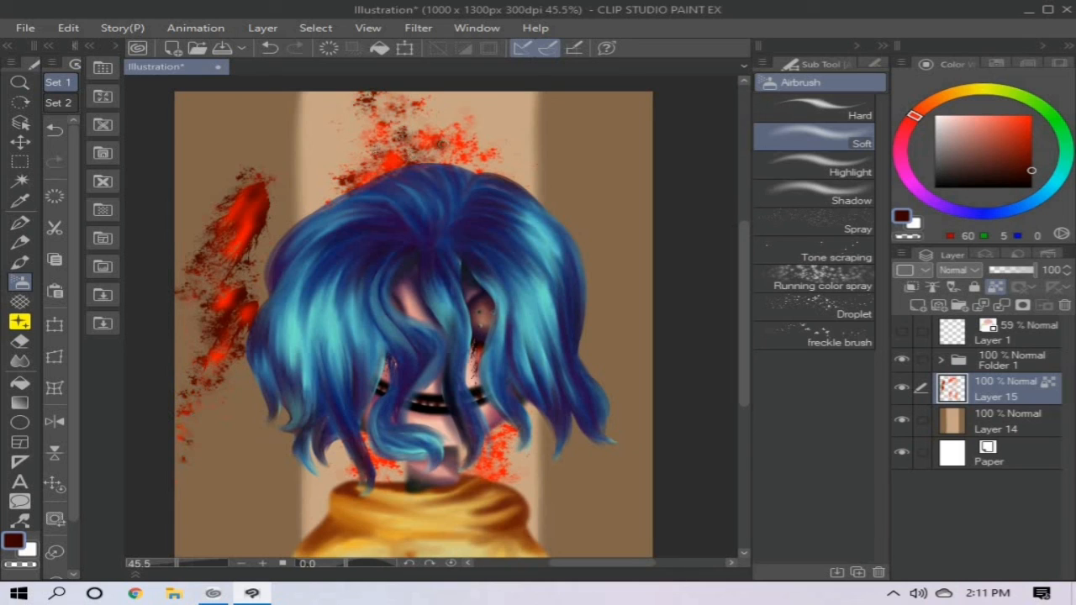
click(962, 115)
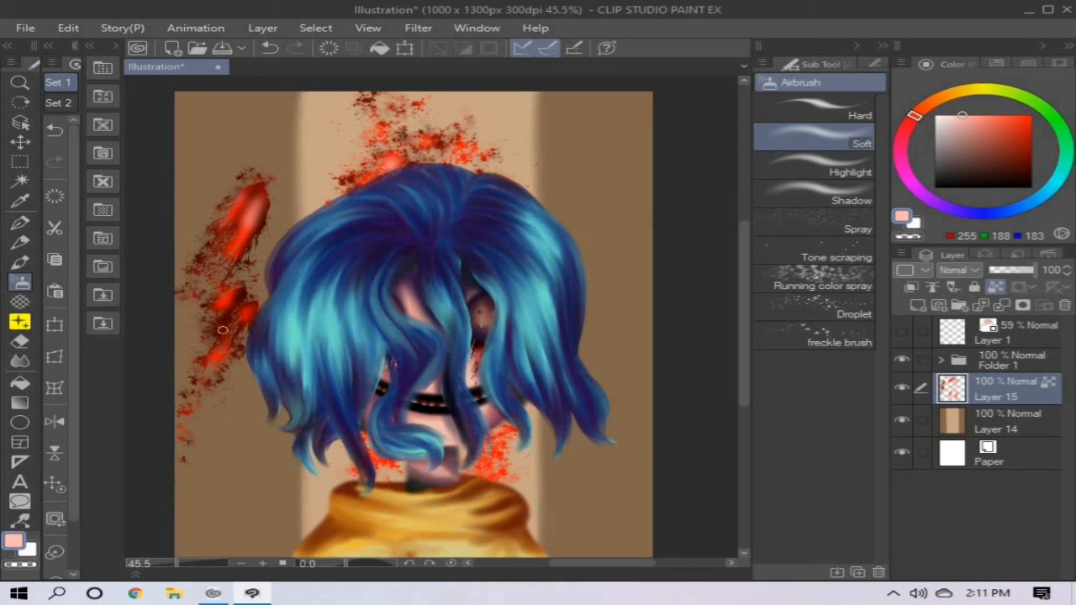
click(1031, 187)
drag(380, 155, 392, 170)
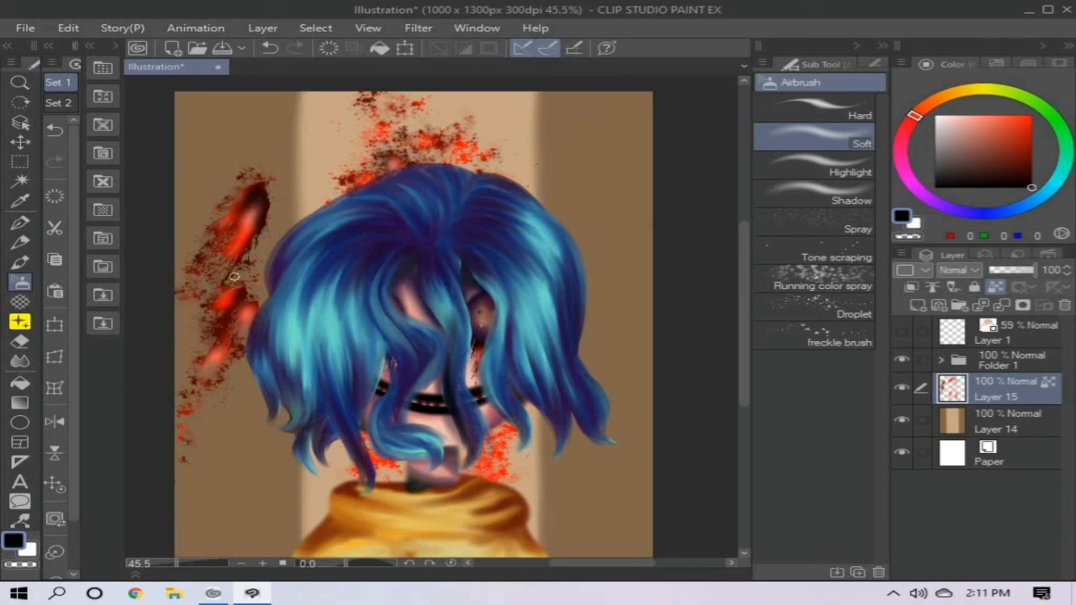
- Add a Linear burn layer clipped to Folder 1 and airbrush a deep shadow over the hair and the sweater's left side
click(918, 305)
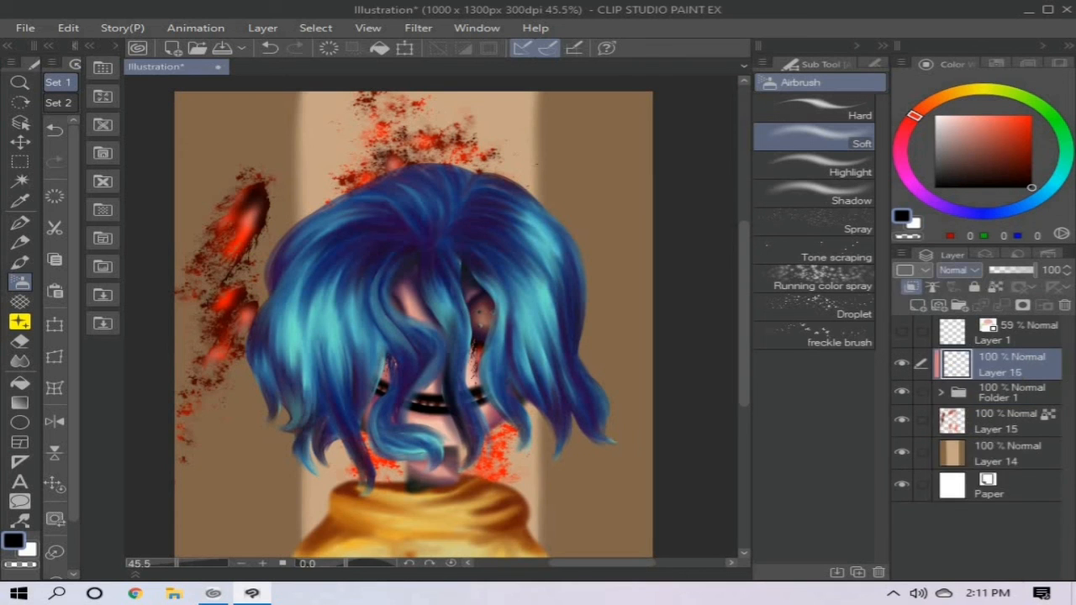
click(959, 270)
click(967, 353)
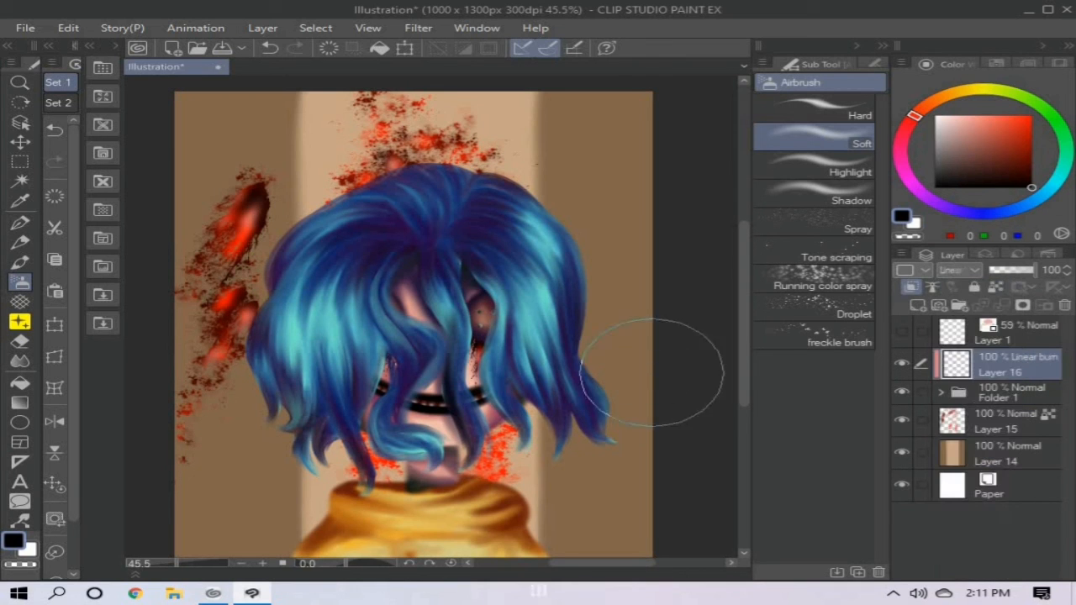
mouse_move(457, 144)
mouse_down()
mouse_move(325, 452)
mouse_move(387, 530)
mouse_up()
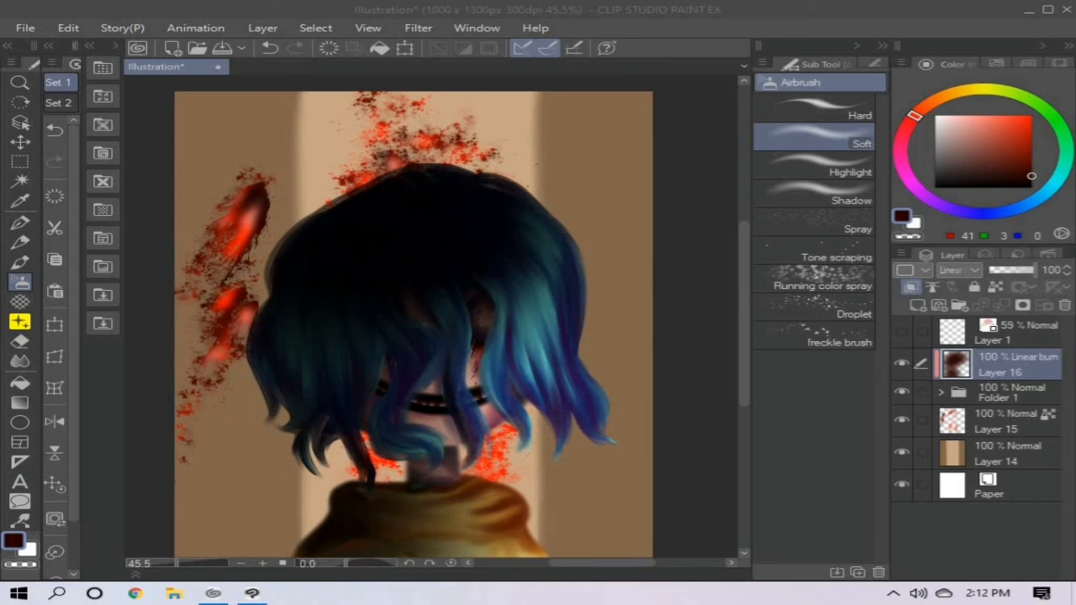
- Try shading the background on a separate Linear burn layer above Layer 14 and delete that layer
click(1008, 454)
click(917, 305)
click(958, 270)
click(968, 347)
mouse_move(420, 101)
mouse_down()
mouse_move(173, 133)
mouse_move(588, 185)
mouse_up()
mouse_move(1008, 421)
mouse_down()
mouse_move(1008, 470)
mouse_move(1008, 418)
mouse_up()
key(ctrl+z)
key(ctrl+z)
click(1009, 454)
click(1008, 421)
click(1008, 454)
click(1065, 305)
- Group the background blood and brown backdrop layers in a new folder beneath Folder 1 and collapse it
click(1008, 421)
click(960, 305)
drag(1008, 479, 1008, 421)
click(940, 417)
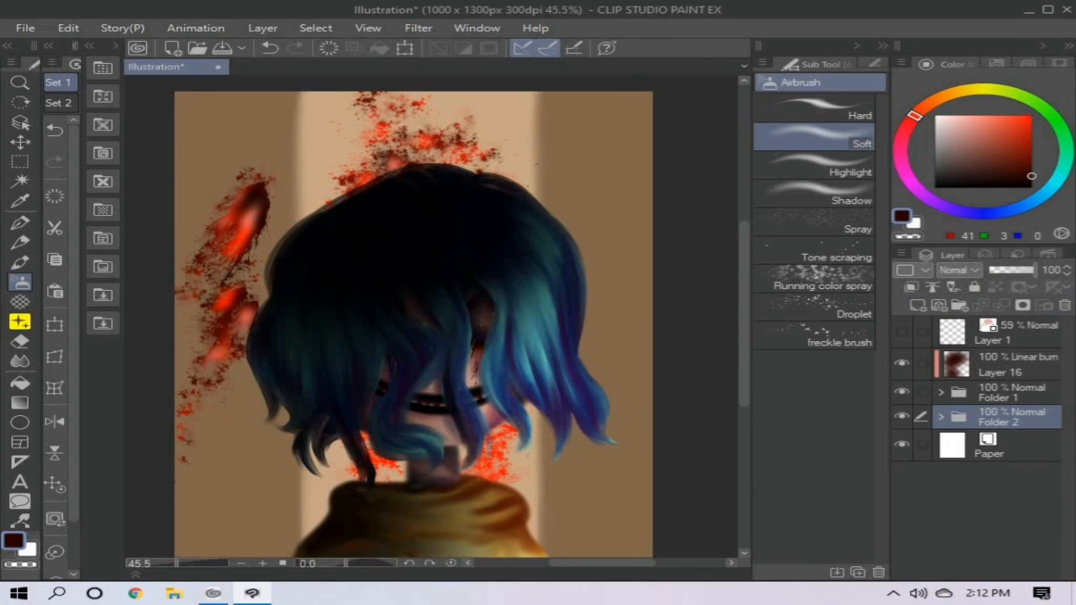
- Add a Linear burn layer clipped to Folder 2 and airbrush very dark red (41, 3, 0) shadow across the background's top and left side
click(917, 305)
click(959, 270)
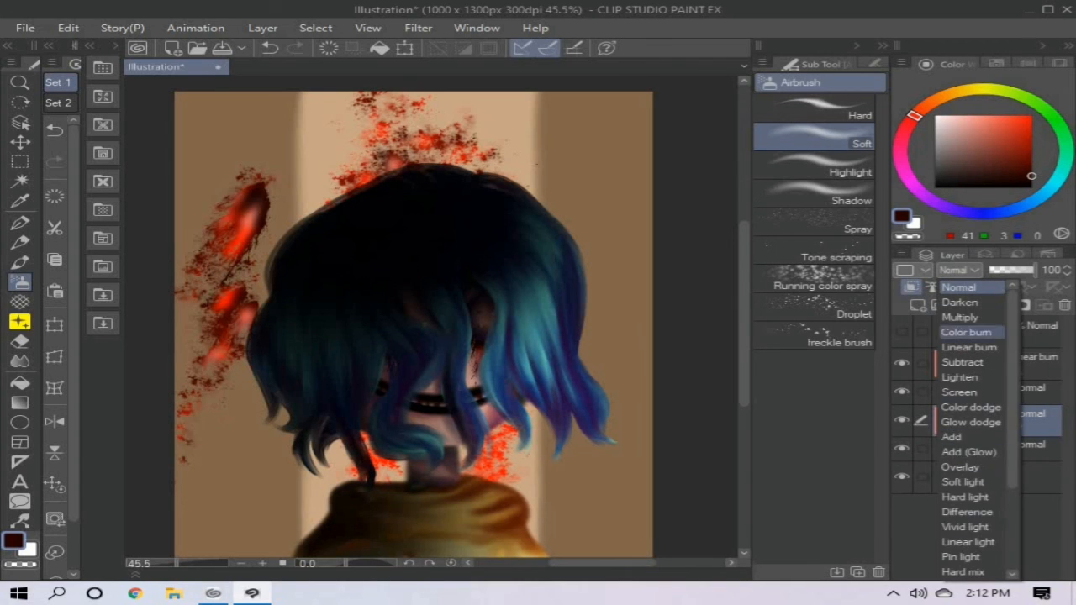
click(959, 347)
mouse_move(606, 159)
mouse_down()
mouse_move(196, 148)
mouse_move(252, 412)
mouse_move(245, 327)
mouse_move(240, 524)
mouse_move(252, 546)
mouse_up()
- Flip the Folder 2 background horizontally so the large blood splatter sits on the character's other side
click(1009, 449)
click(405, 48)
click(875, 64)
click(803, 115)
click(376, 546)
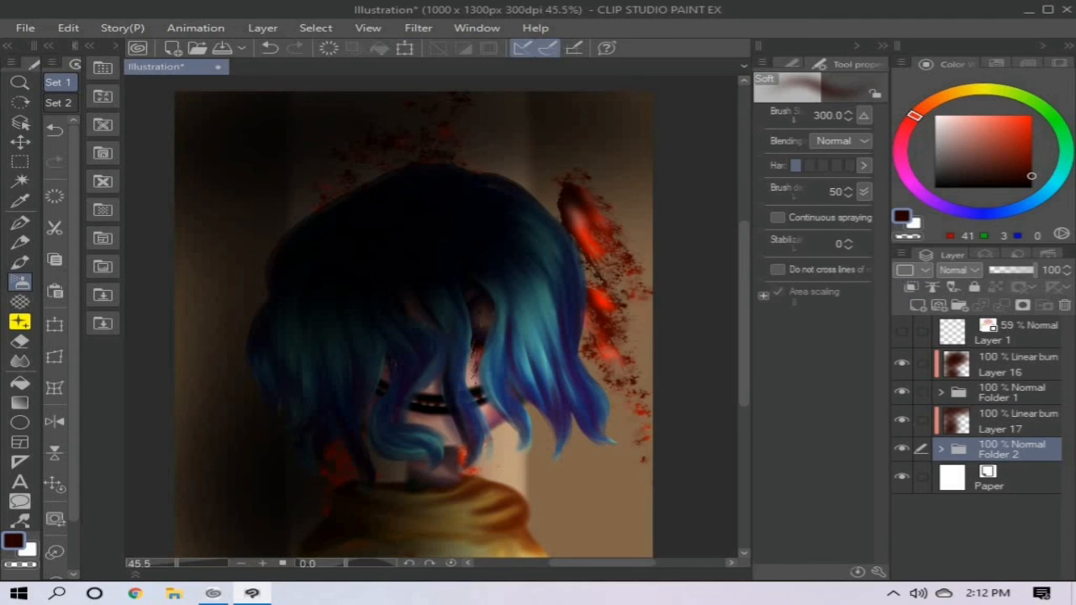
- Darken the remaining background on Layer 17, covering the right side and blood splatter with Soft airbrush strokes in very dark red (41, 3, 0)
click(1008, 422)
drag(559, 115, 585, 505)
mouse_move(622, 152)
mouse_down()
mouse_move(529, 120)
mouse_move(492, 456)
mouse_move(577, 187)
mouse_move(183, 328)
mouse_move(181, 505)
mouse_up()
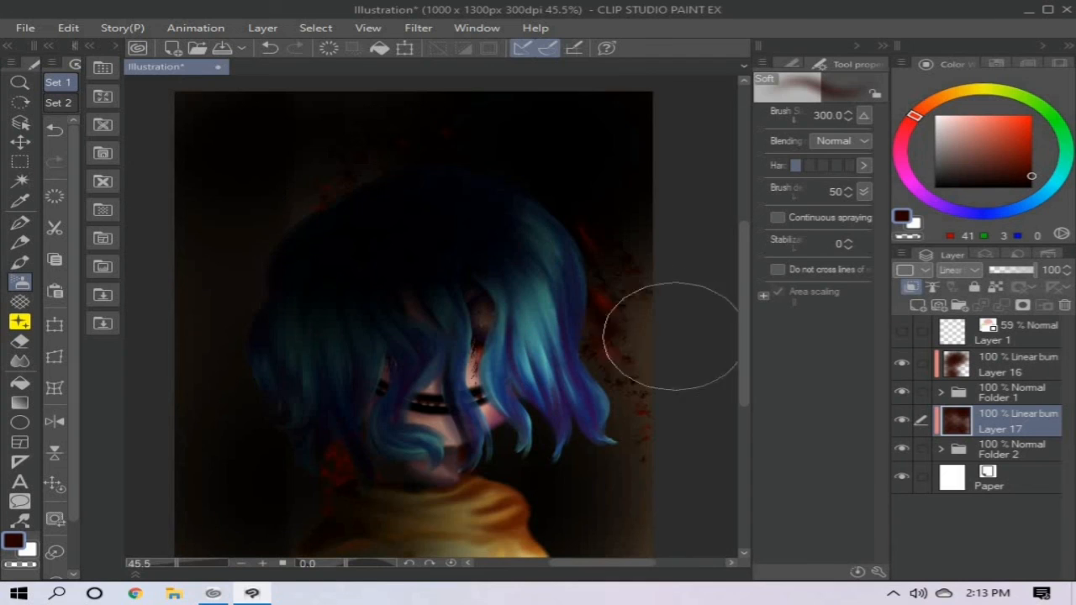
mouse_move(613, 219)
mouse_down()
mouse_move(648, 180)
mouse_move(613, 506)
mouse_up()
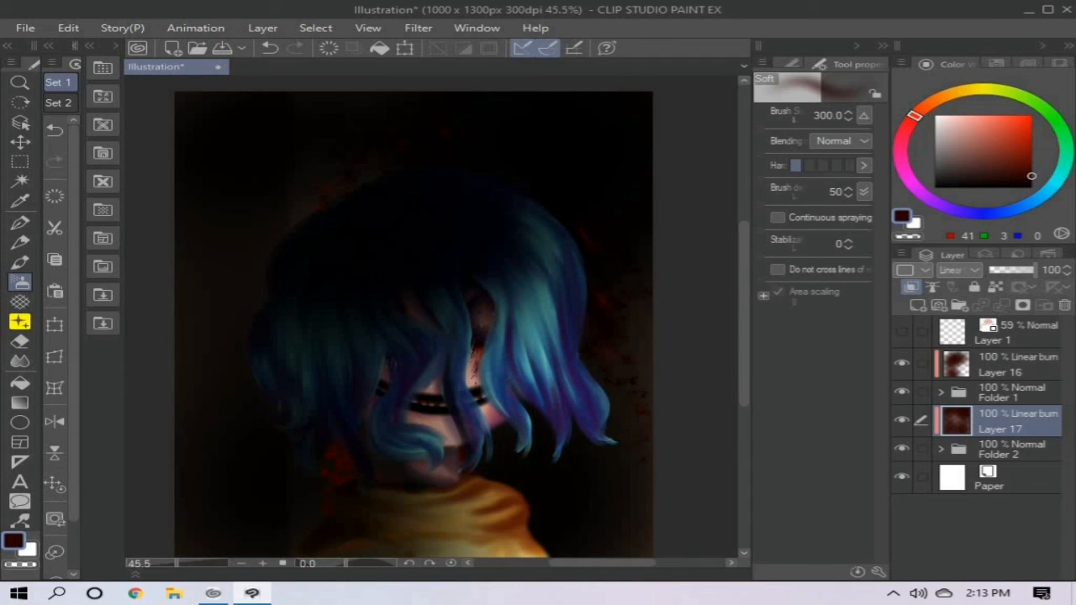